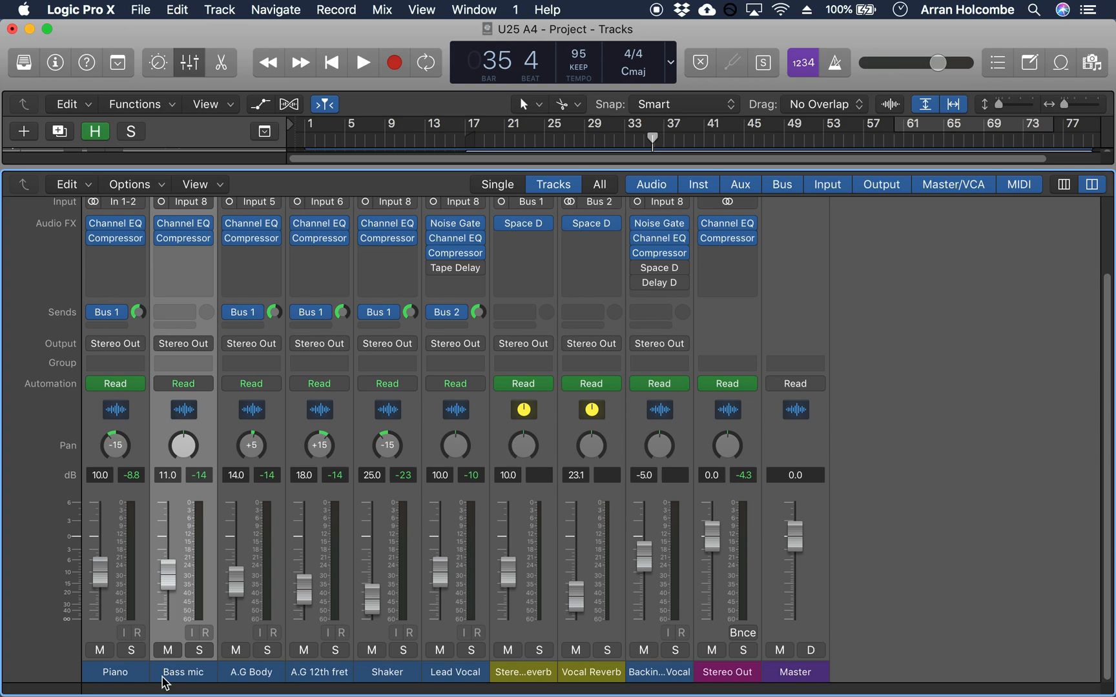
# Step: Inspect the Space Designer settings on Stereo Reverb, including its Small Spaces room presets, and those on Vocal Reverb
pyautogui.click(458, 673)
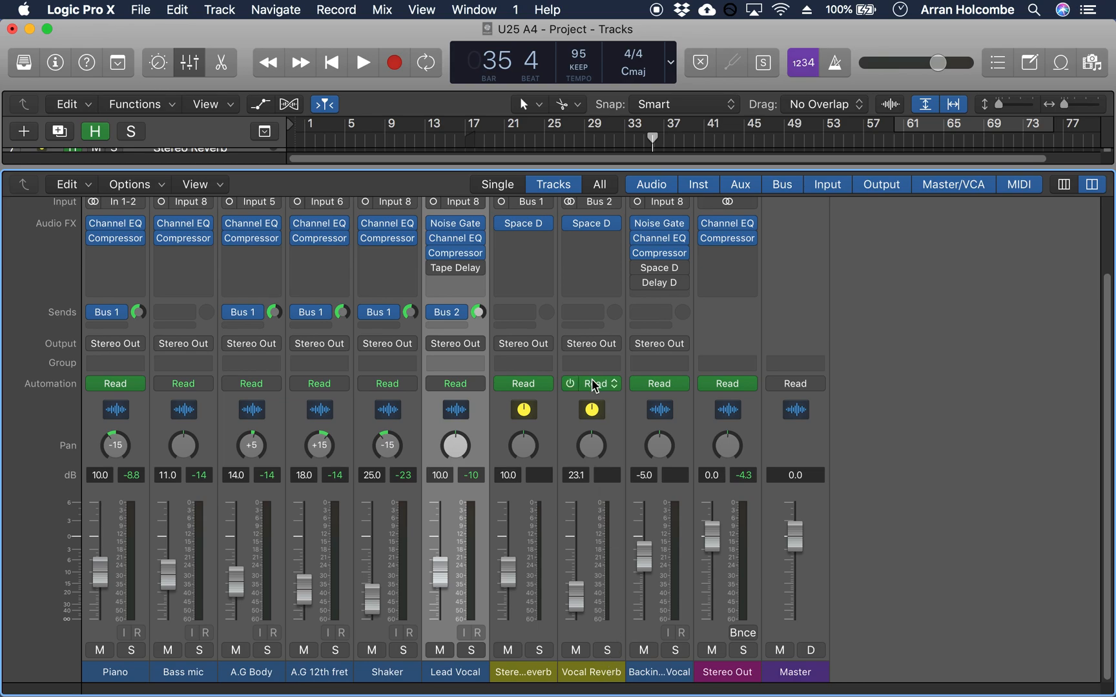
pyautogui.click(524, 223)
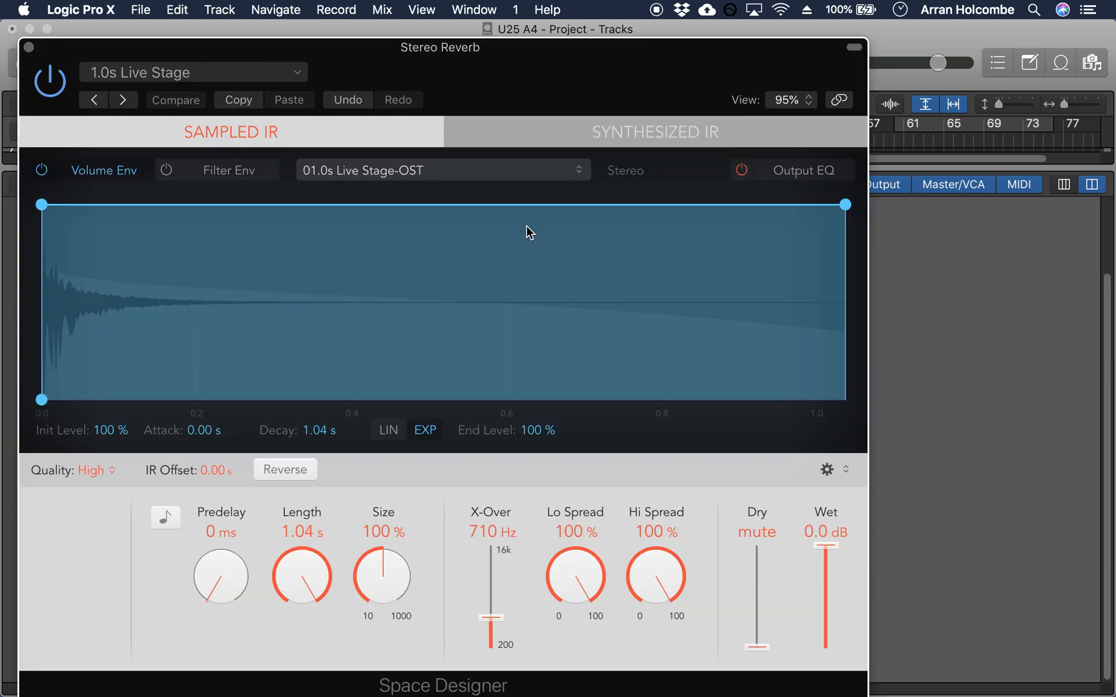
pyautogui.moveTo(506, 76); pyautogui.dragTo(590, 67)
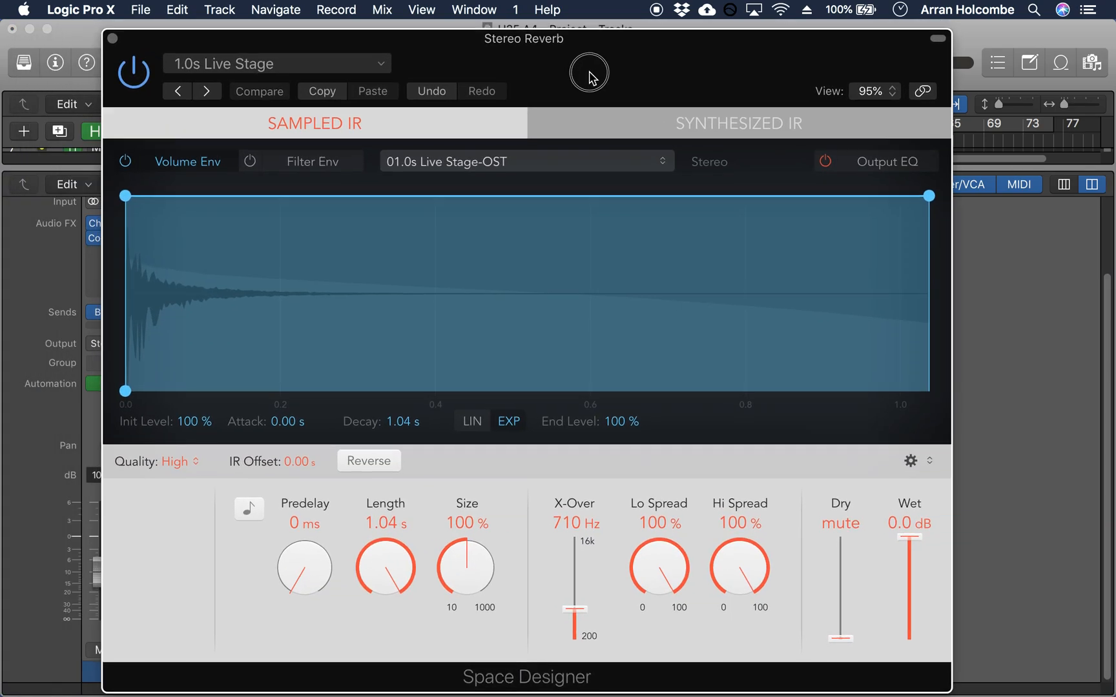
pyautogui.click(335, 68)
pyautogui.moveTo(392, 445)
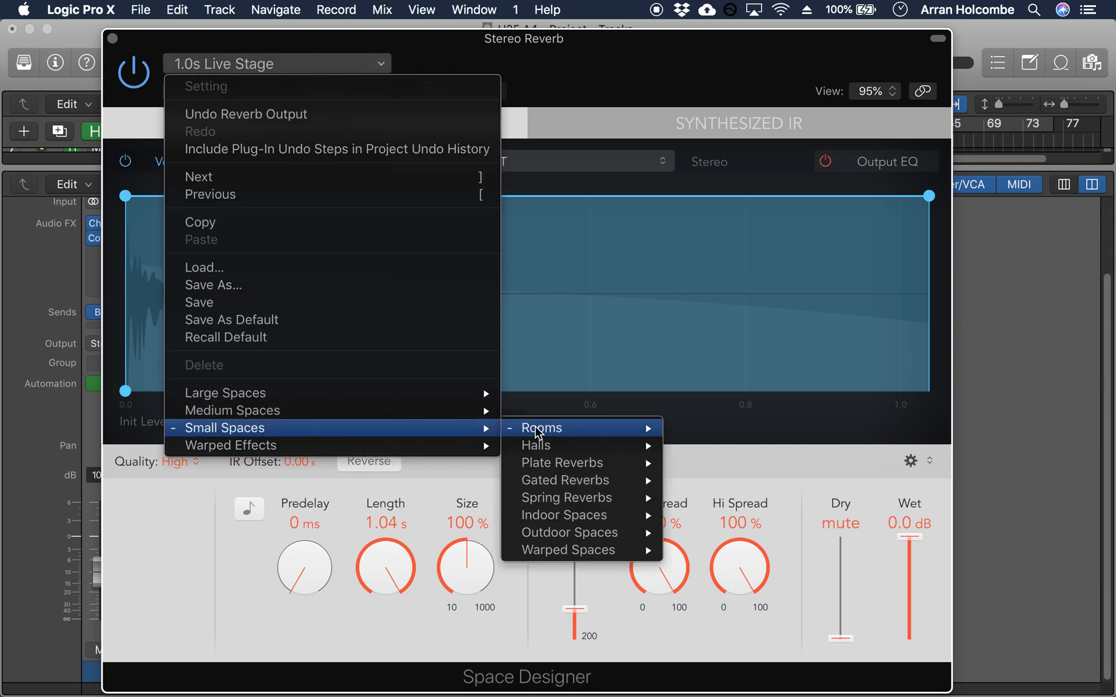
pyautogui.moveTo(584, 434)
pyautogui.click(931, 498)
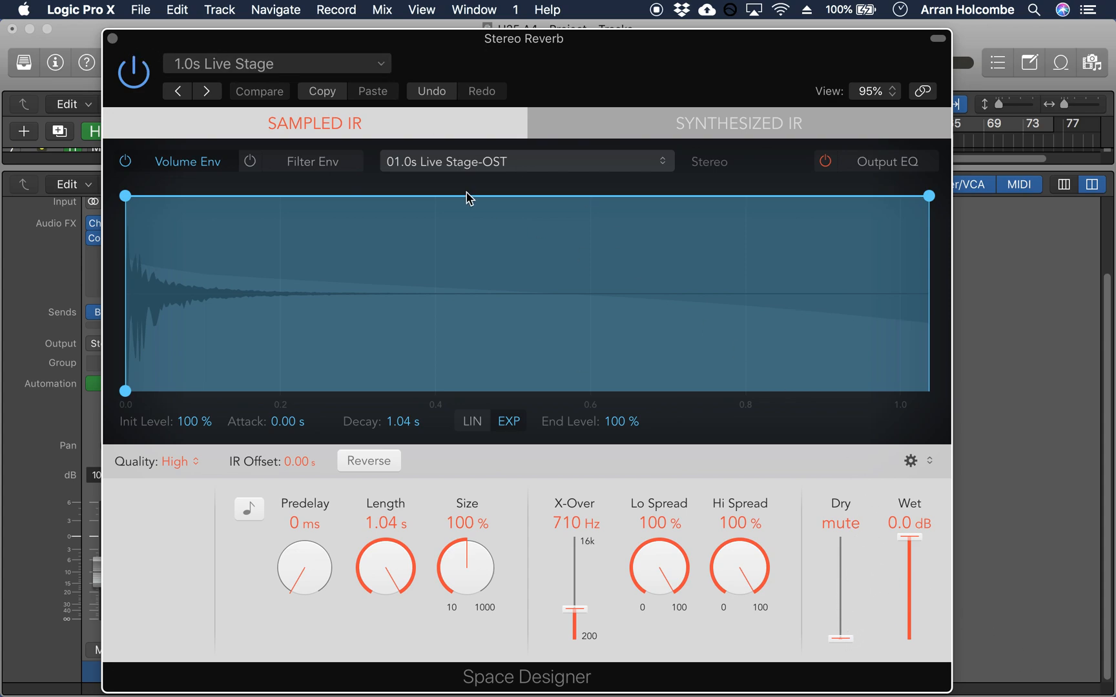
pyautogui.click(113, 39)
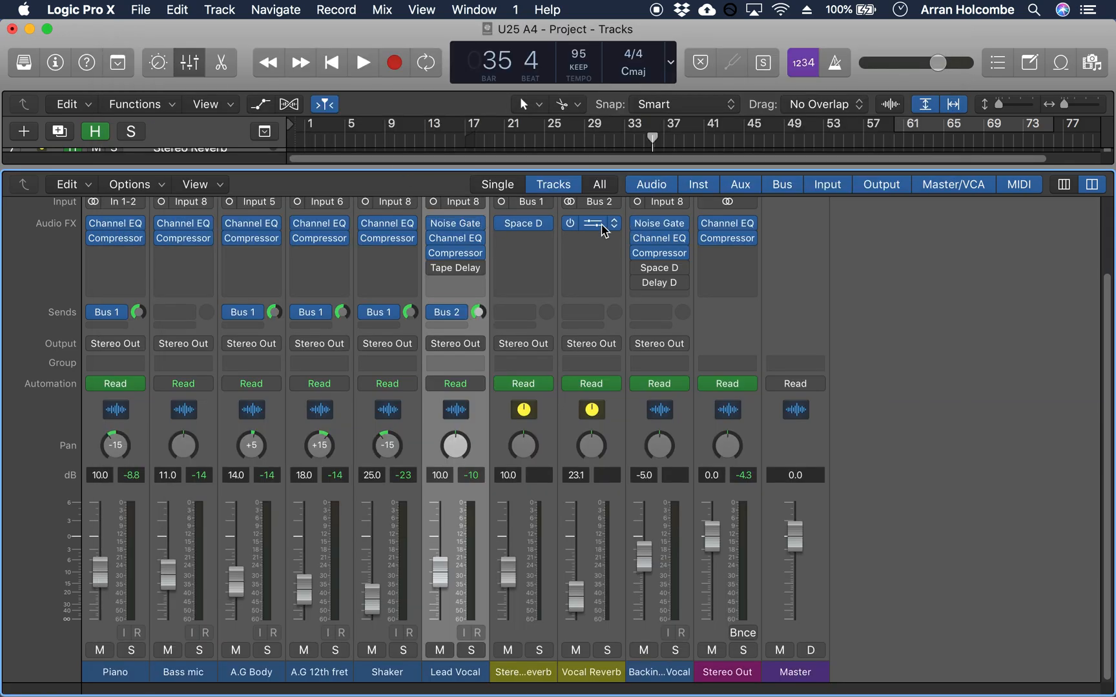
pyautogui.click(563, 224)
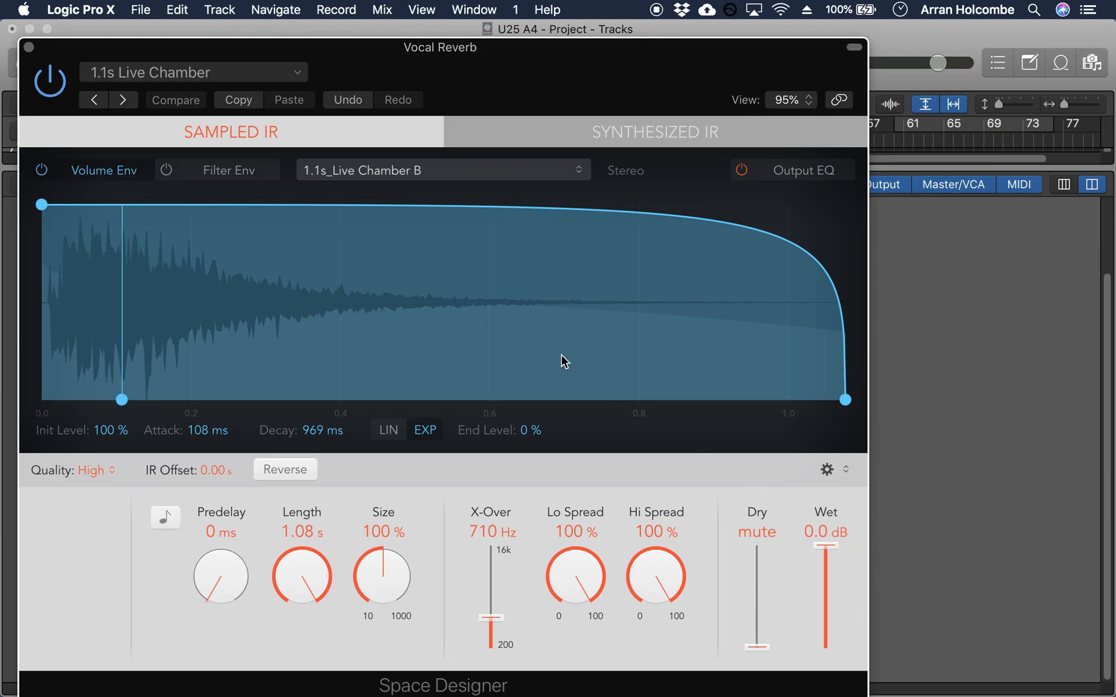
pyautogui.click(29, 47)
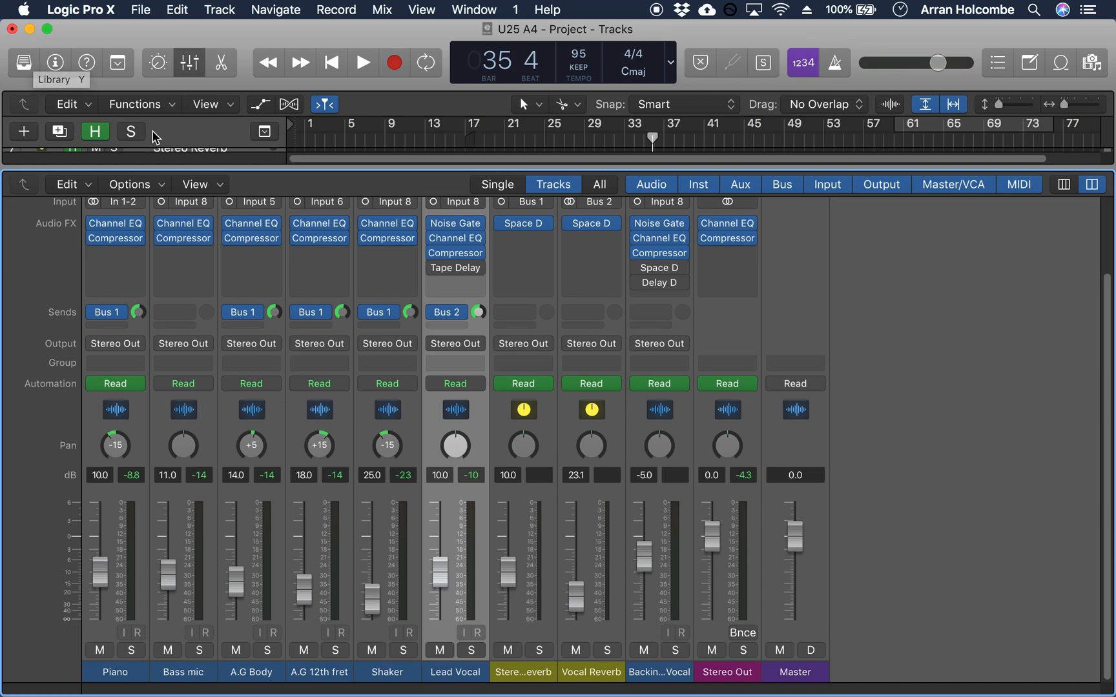
# Step: Play the song from bar 17 with Vocal Reverb and Stereo Reverb soloed in turn, stop playback and clear the solos
pyautogui.click(462, 142)
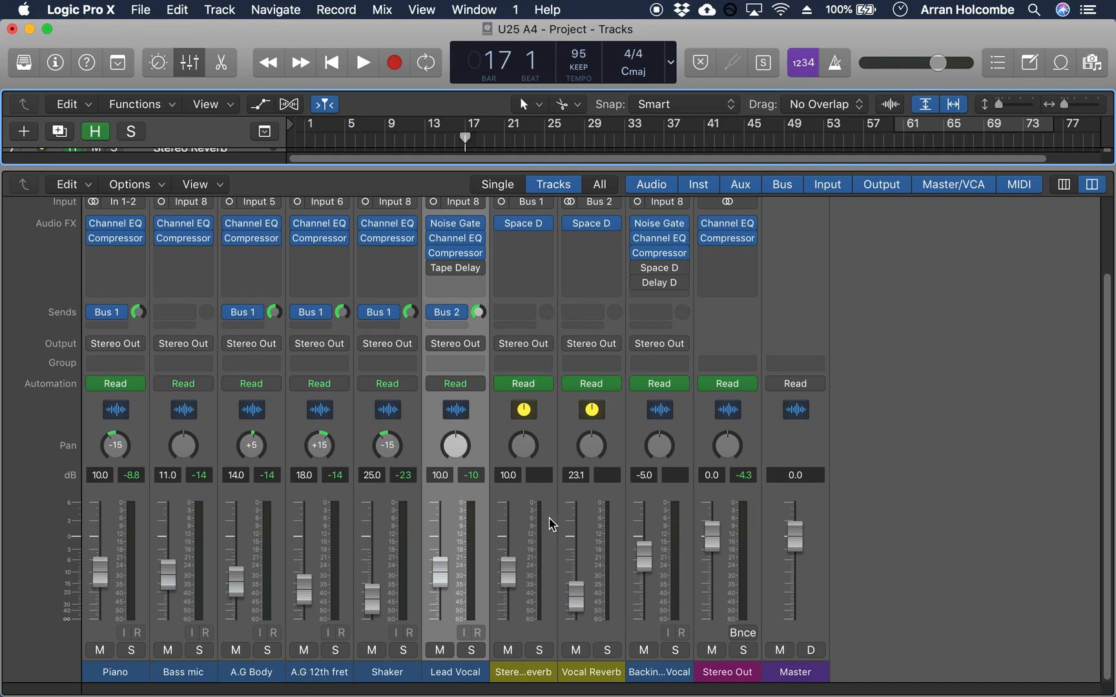
pyautogui.press('space')
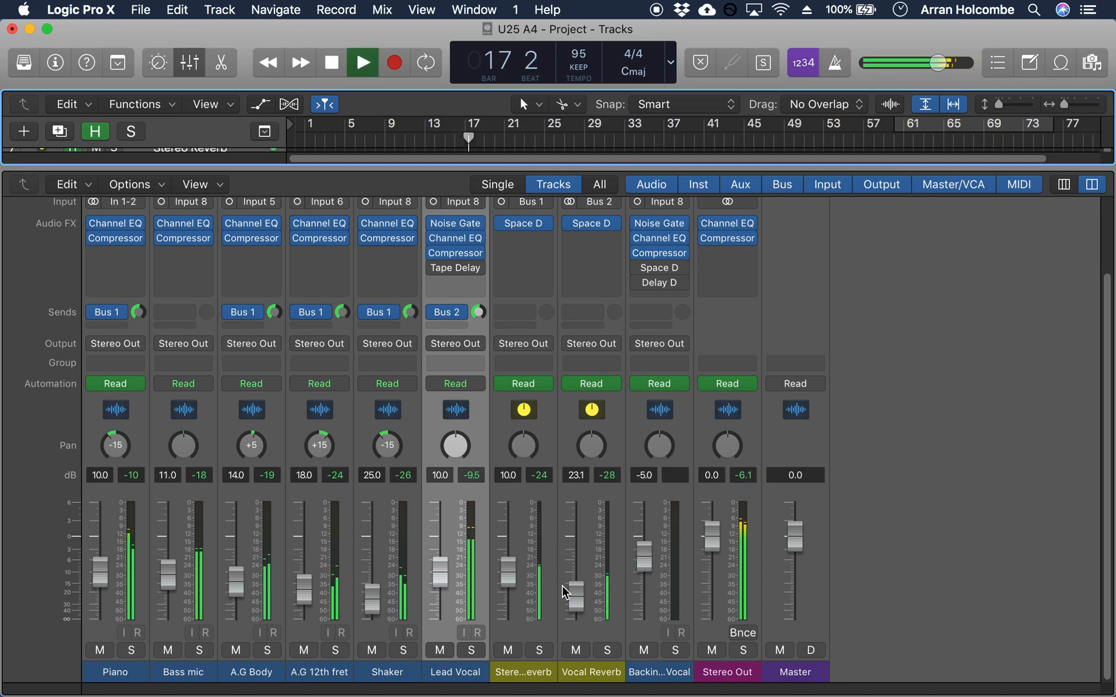
pyautogui.click(607, 650)
pyautogui.click(545, 651)
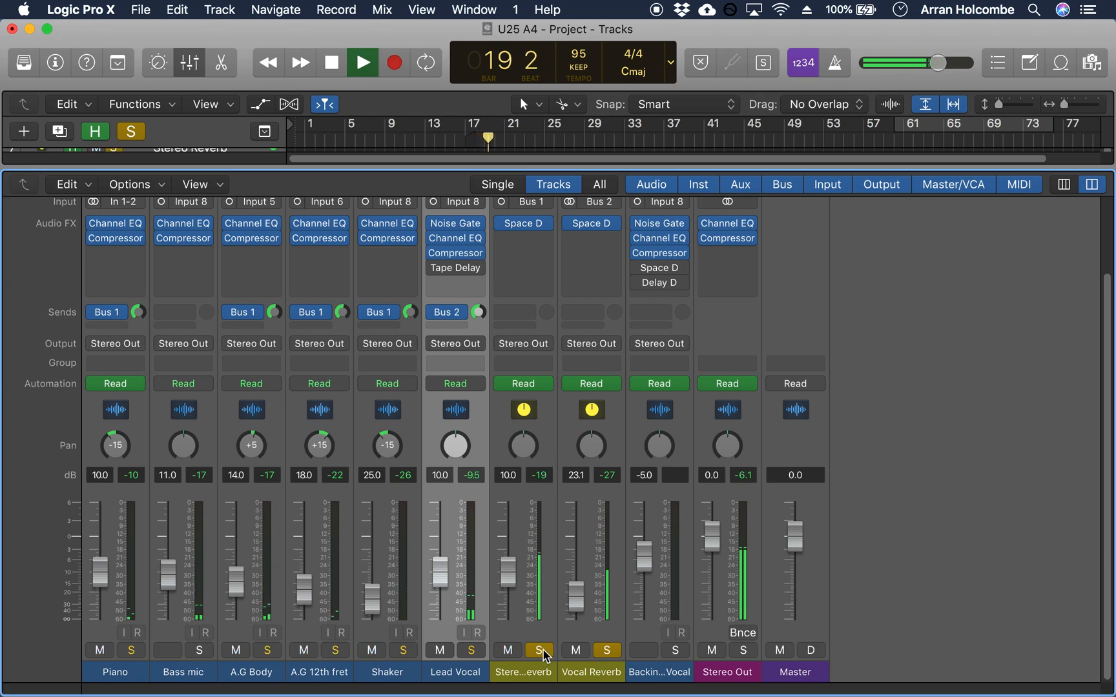
pyautogui.click(540, 651)
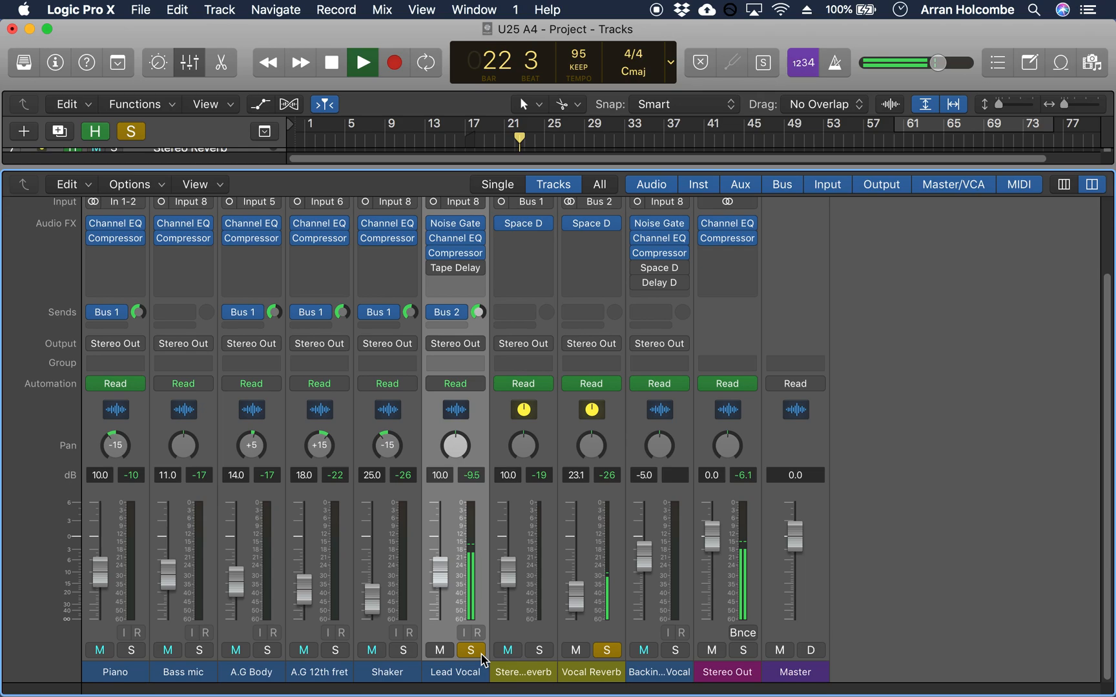
pyautogui.press('space')
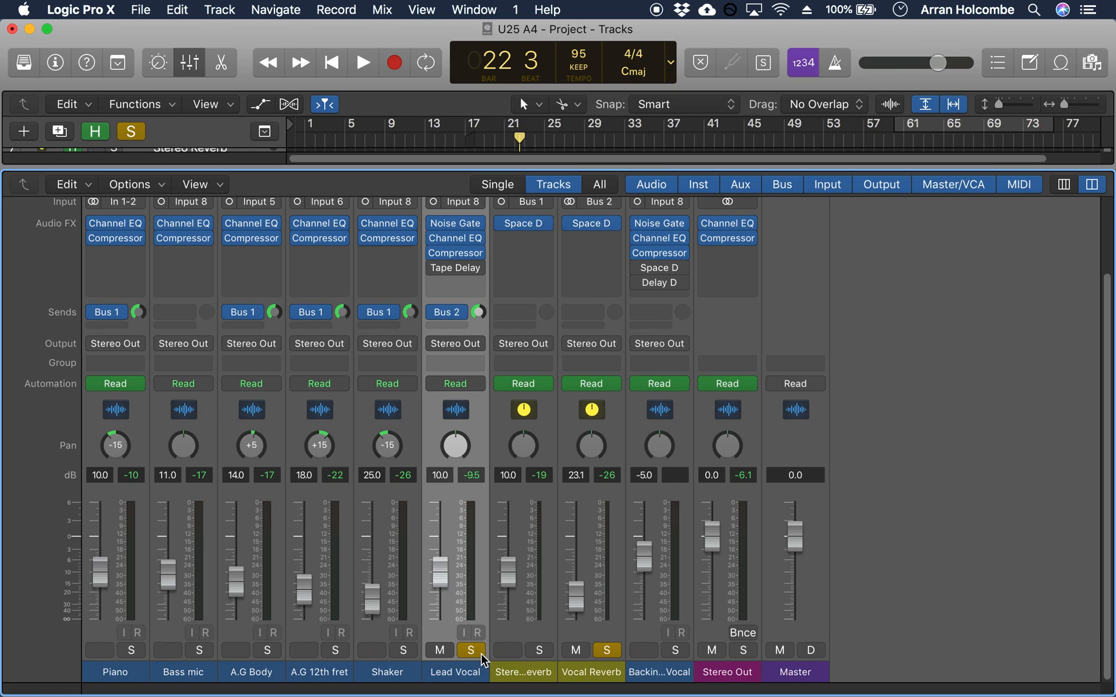
pyautogui.click(605, 650)
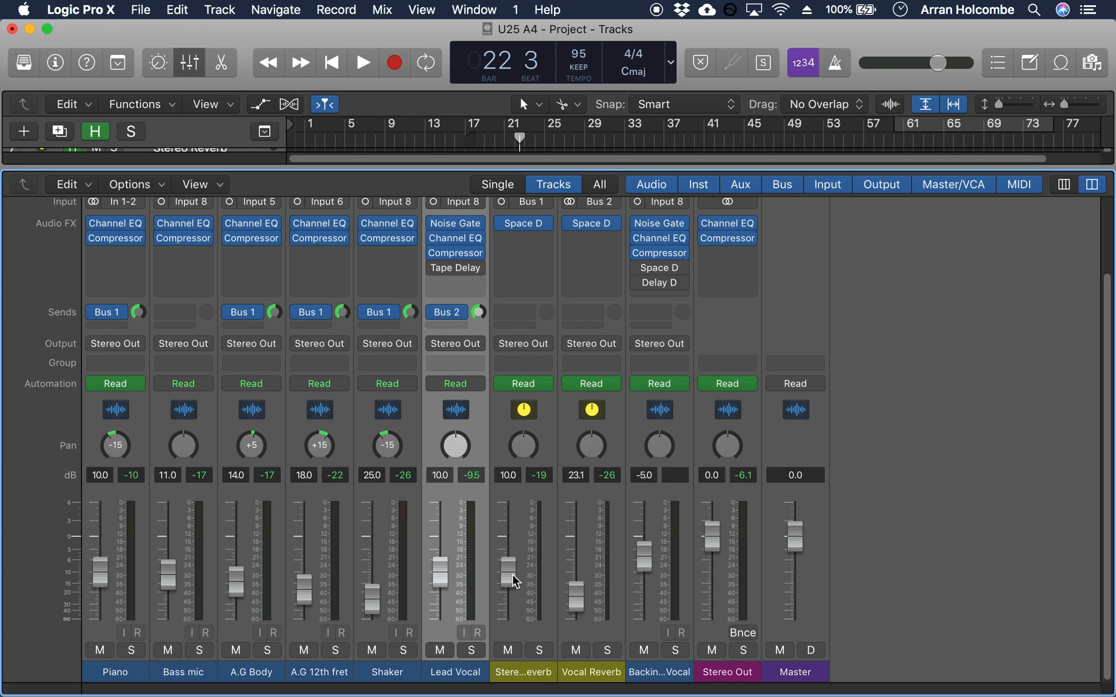
# Step: Pull the Stereo Reverb and Vocal Reverb faders fully down to -∞ dB and start playback
pyautogui.moveTo(508, 579); pyautogui.dragTo(508, 678)
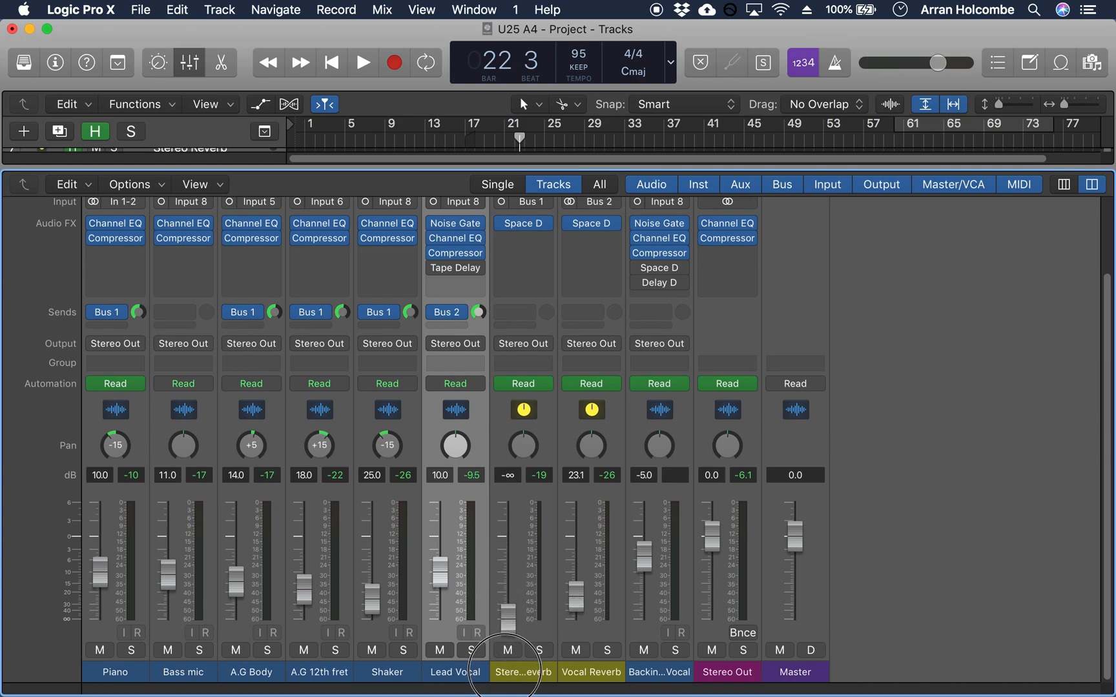
pyautogui.moveTo(577, 601); pyautogui.dragTo(578, 684)
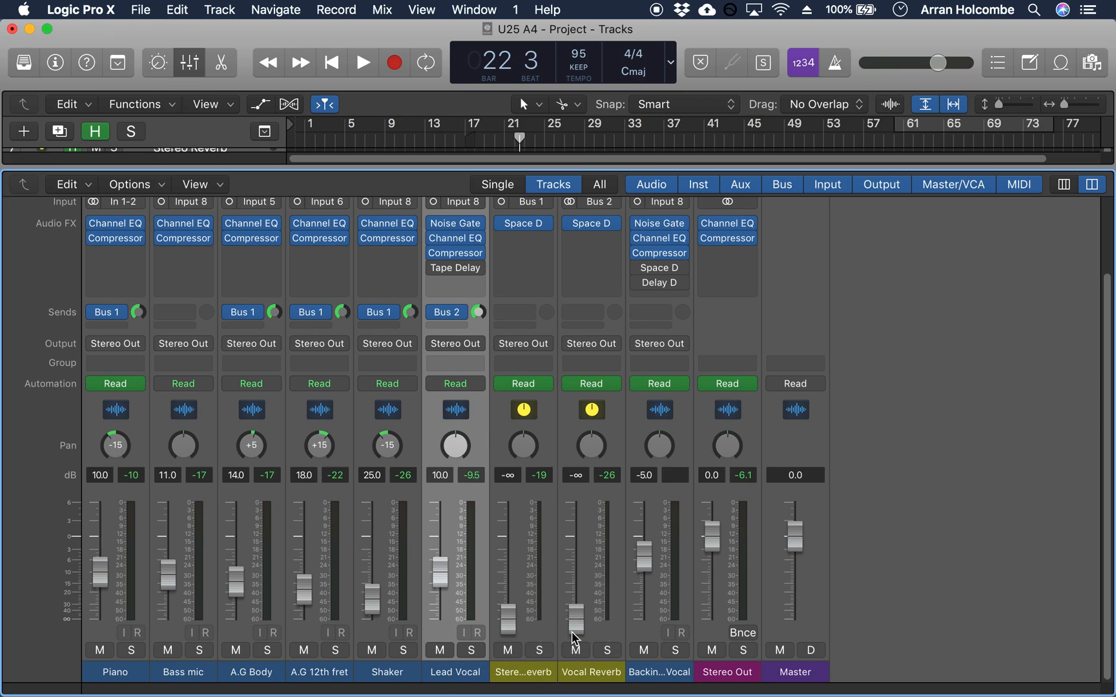
pyautogui.press('space')
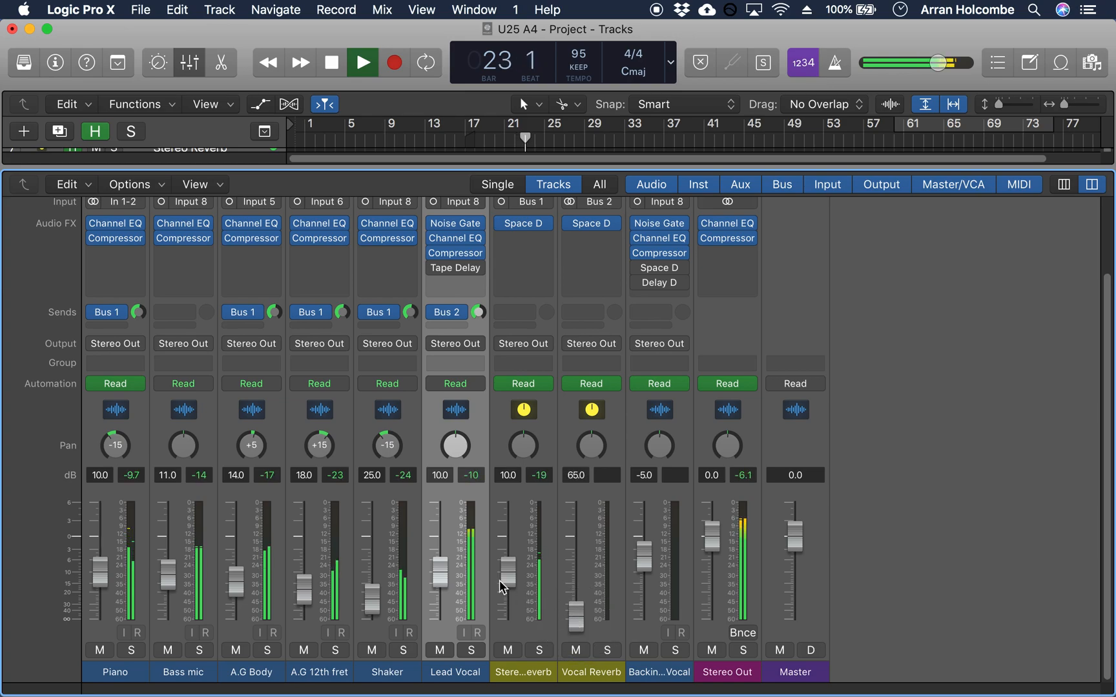
# Step: Mute Stereo Reverb and set the Vocal Reverb fader to -20 dB during playback, ending with playback stopped
pyautogui.click(576, 621)
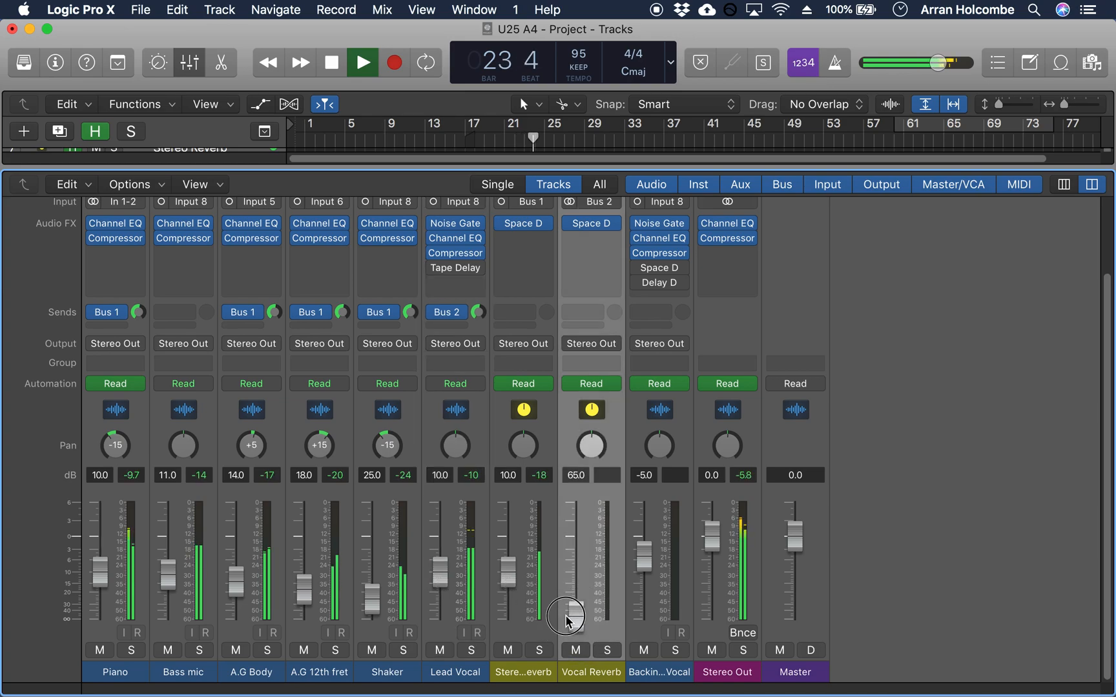
pyautogui.click(507, 650)
pyautogui.click(576, 616)
pyautogui.moveTo(579, 618); pyautogui.dragTo(571, 591)
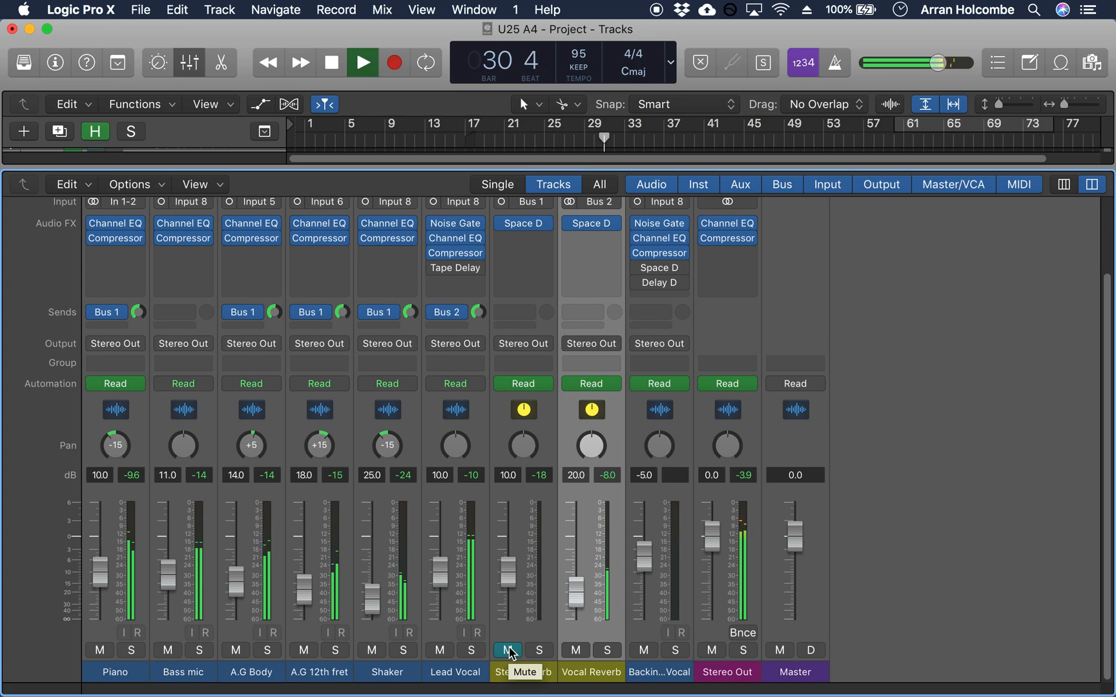
pyautogui.press('space')
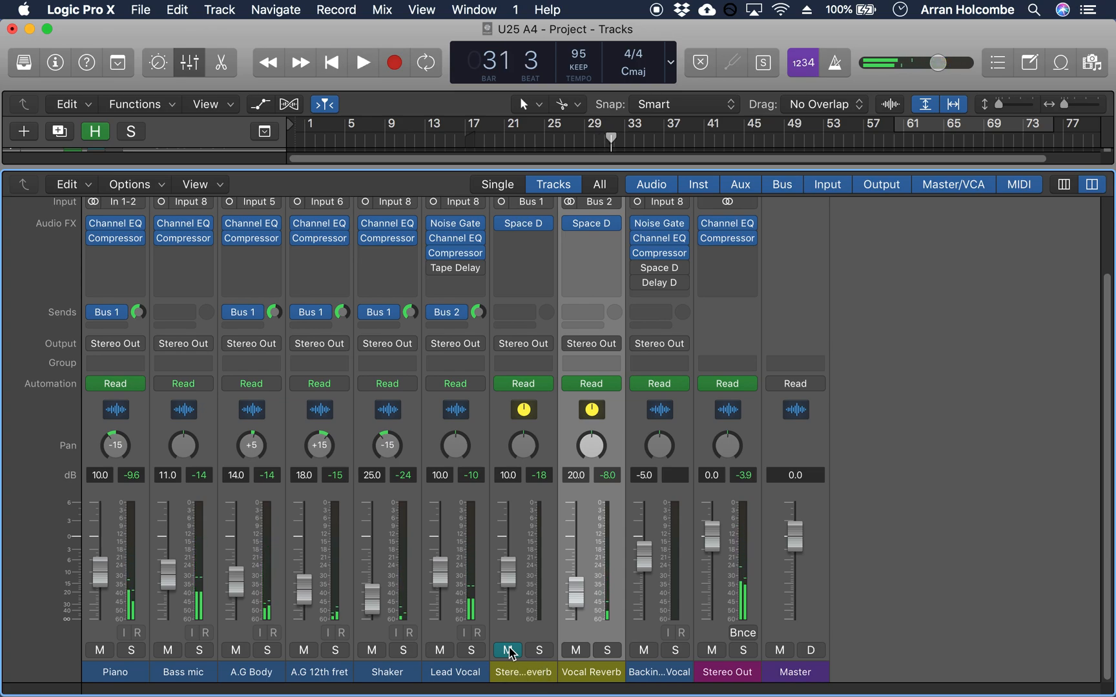
# Step: Unmute Stereo Reverb and play a few bars of the mix to check its fader level
pyautogui.click(508, 650)
pyautogui.moveTo(506, 572)
pyautogui.mouseDown()
pyautogui.moveTo(503, 600)
pyautogui.moveTo(506, 573)
pyautogui.mouseUp()
pyautogui.press('space')
pyautogui.click(506, 567)
pyautogui.press('space')
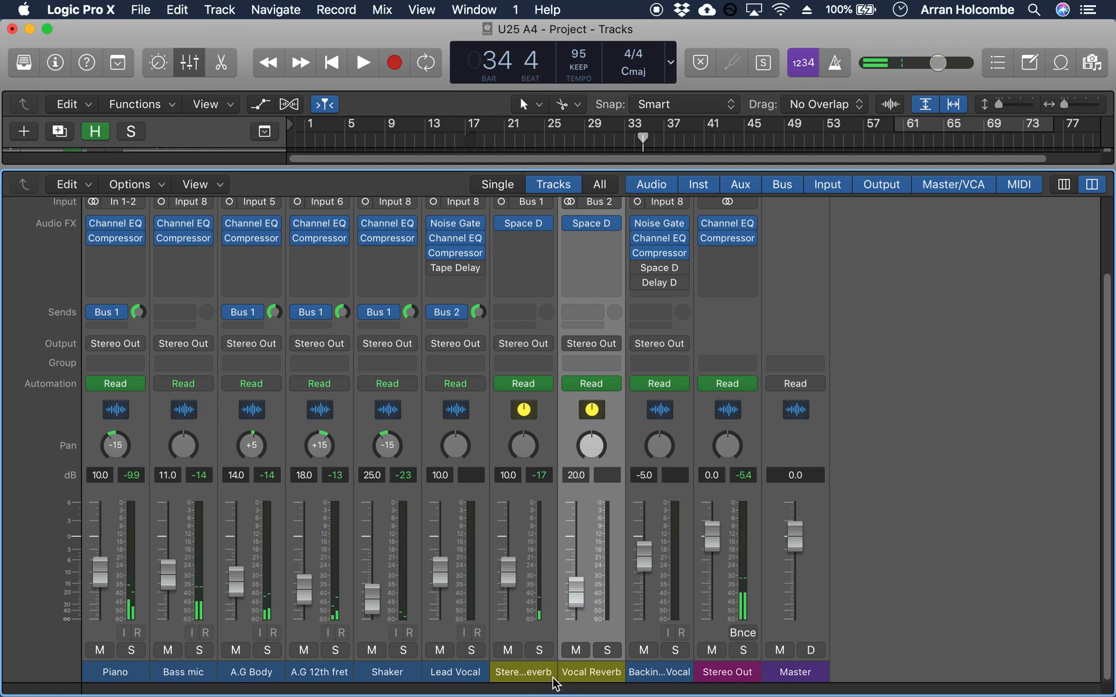
# Step: Hide the mixer, return the playhead to bar 1, and step through the Stereo Reverb to Stereo Out tracks, ending on Stereo Reverb
pyautogui.press('x')
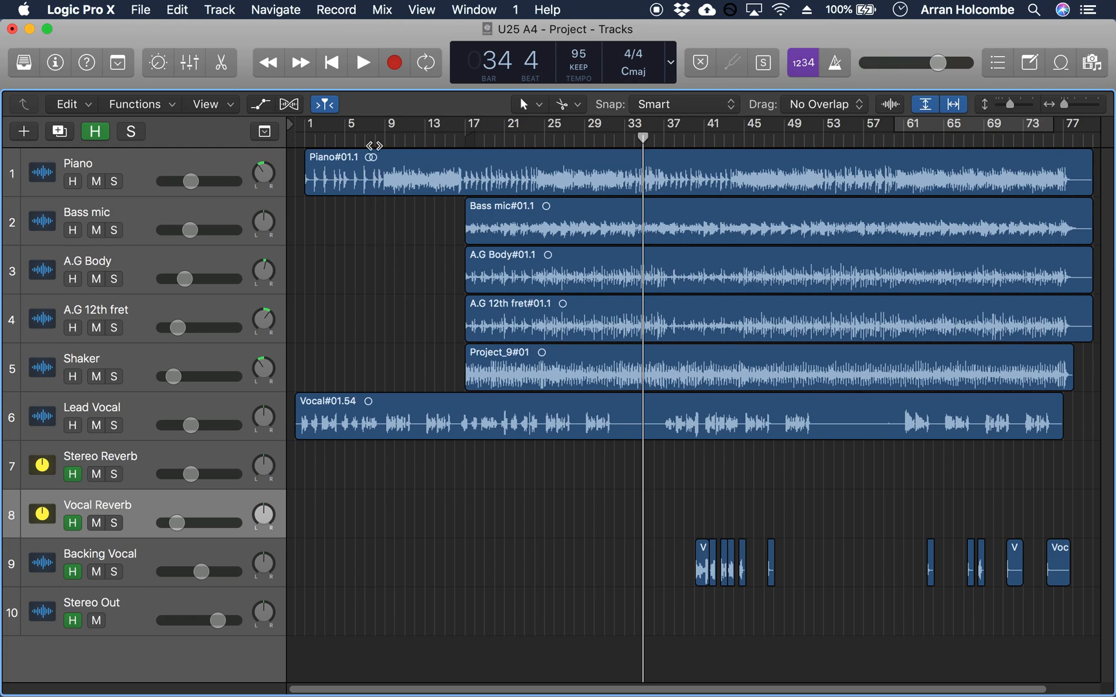
pyautogui.moveTo(476, 142); pyautogui.dragTo(304, 145)
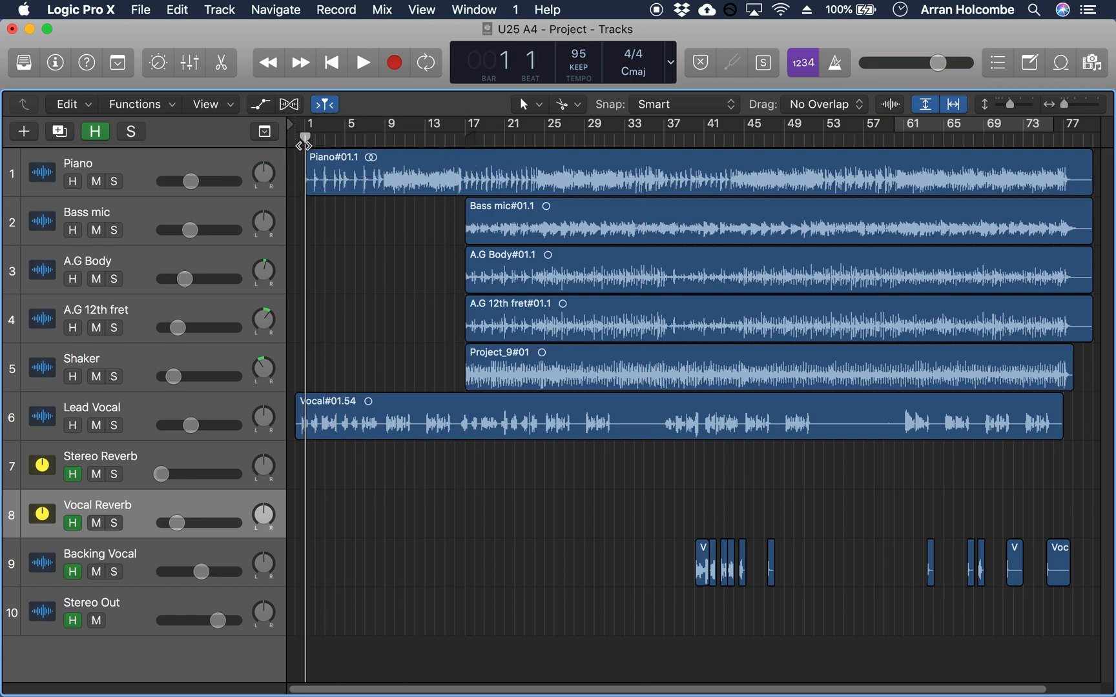
pyautogui.click(133, 465)
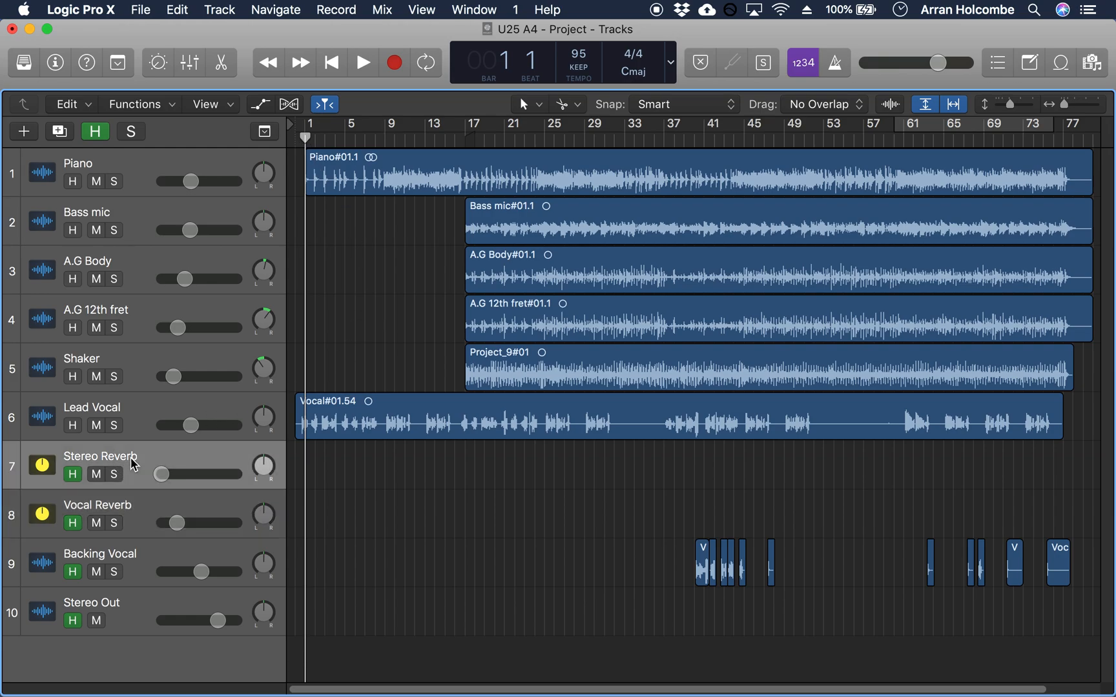
pyautogui.click(133, 514)
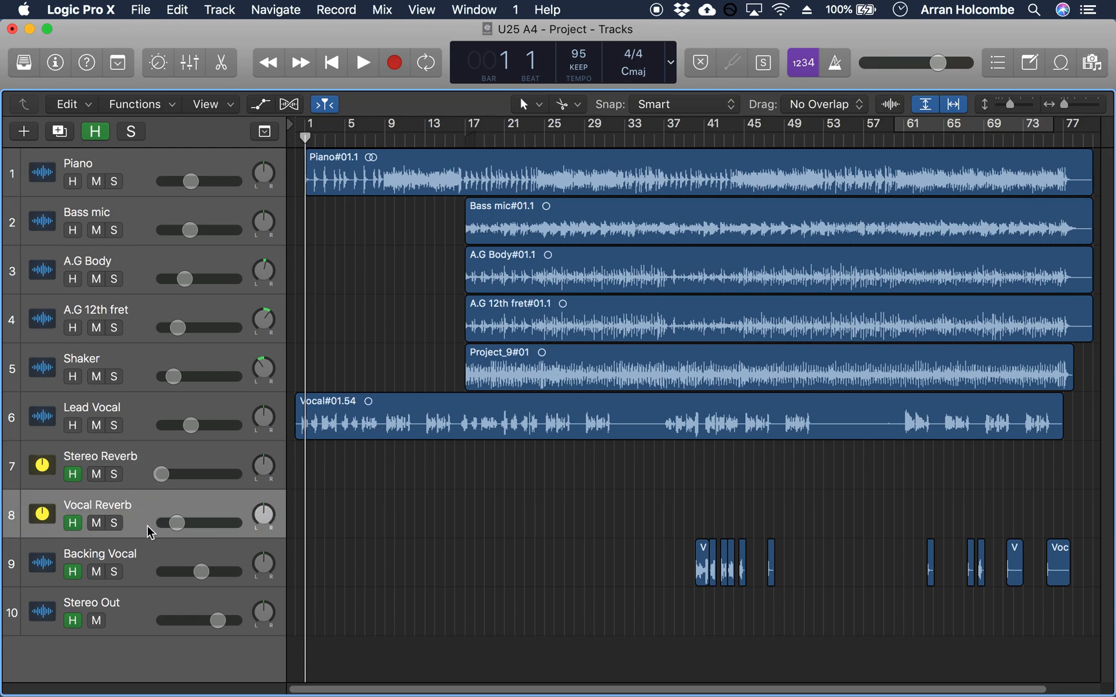
pyautogui.click(138, 561)
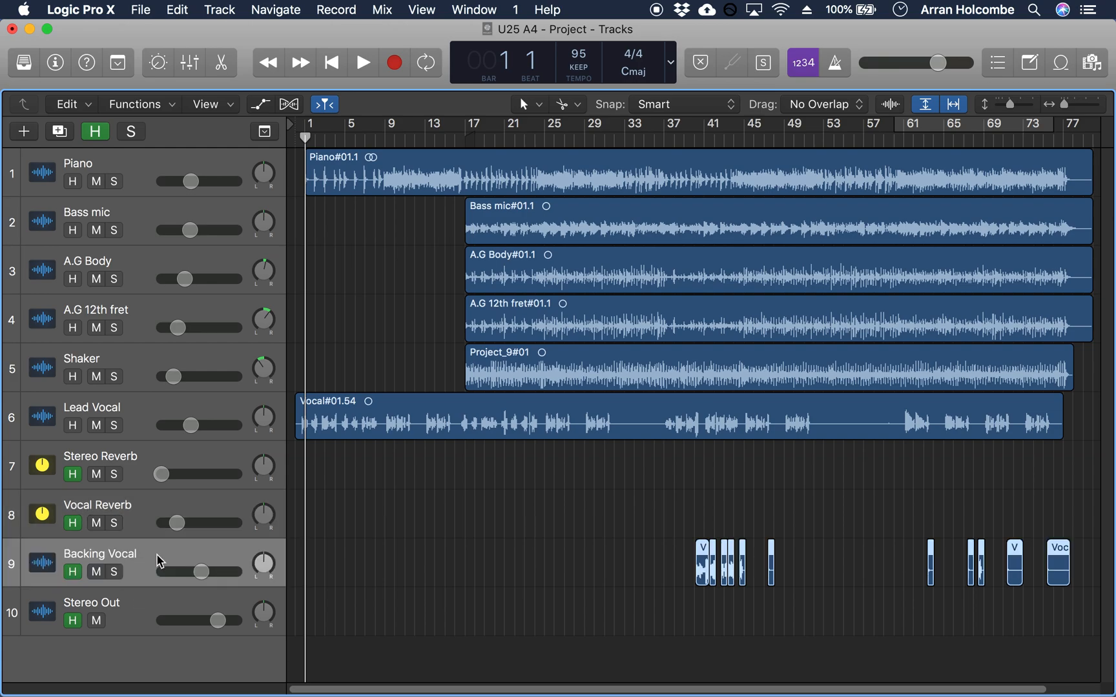
pyautogui.click(138, 612)
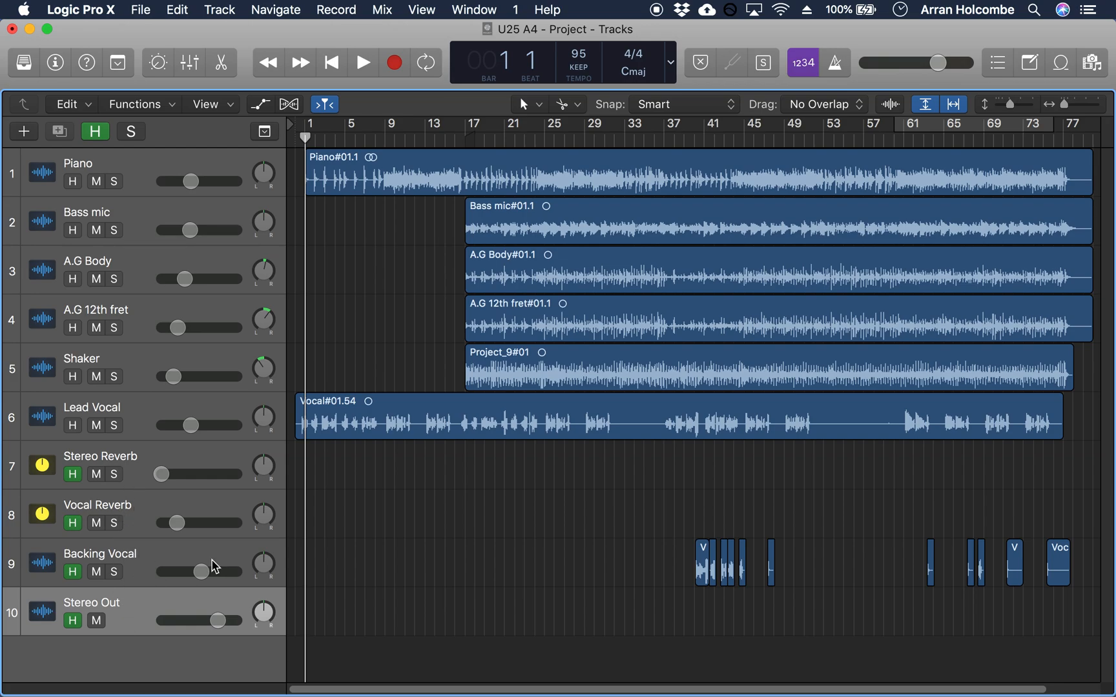
pyautogui.click(124, 459)
# Step: With the Stereo Reverb channel strip selected, look up the mixer option that creates tracks for selected channel strips
pyautogui.press('x')
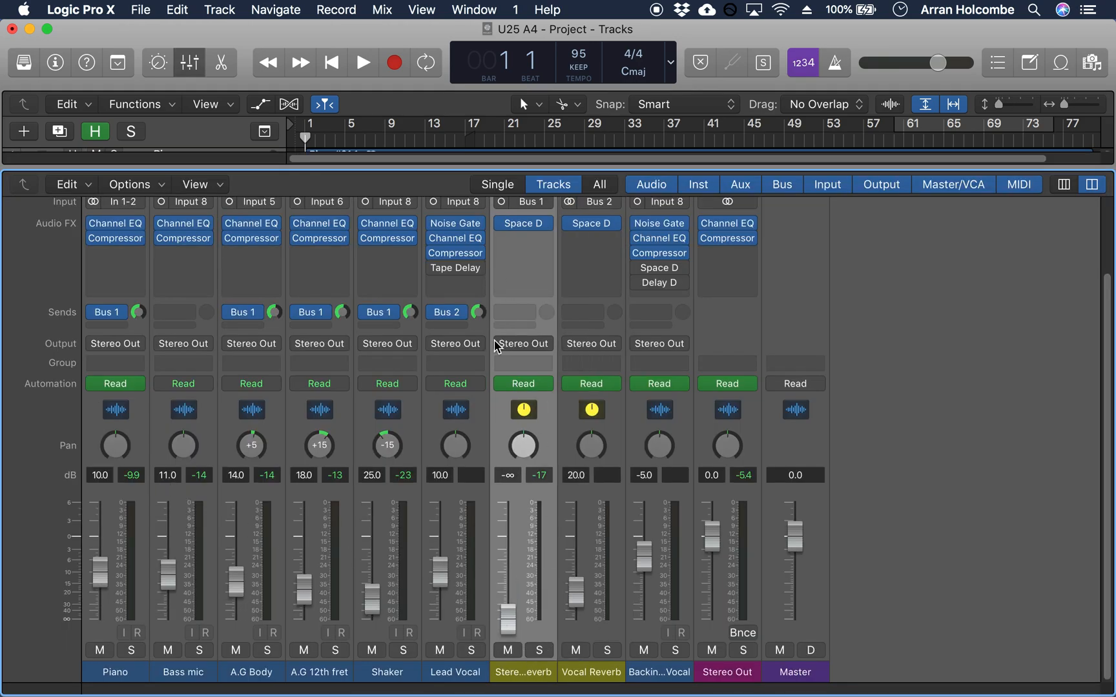
pyautogui.press('x')
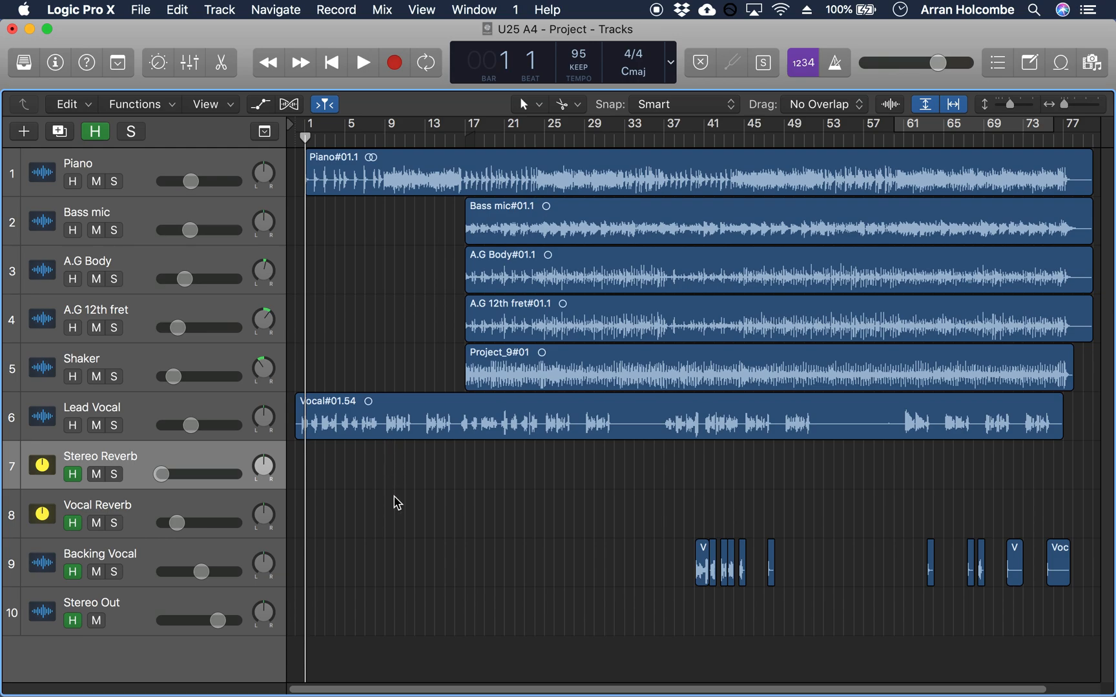
pyautogui.press('x')
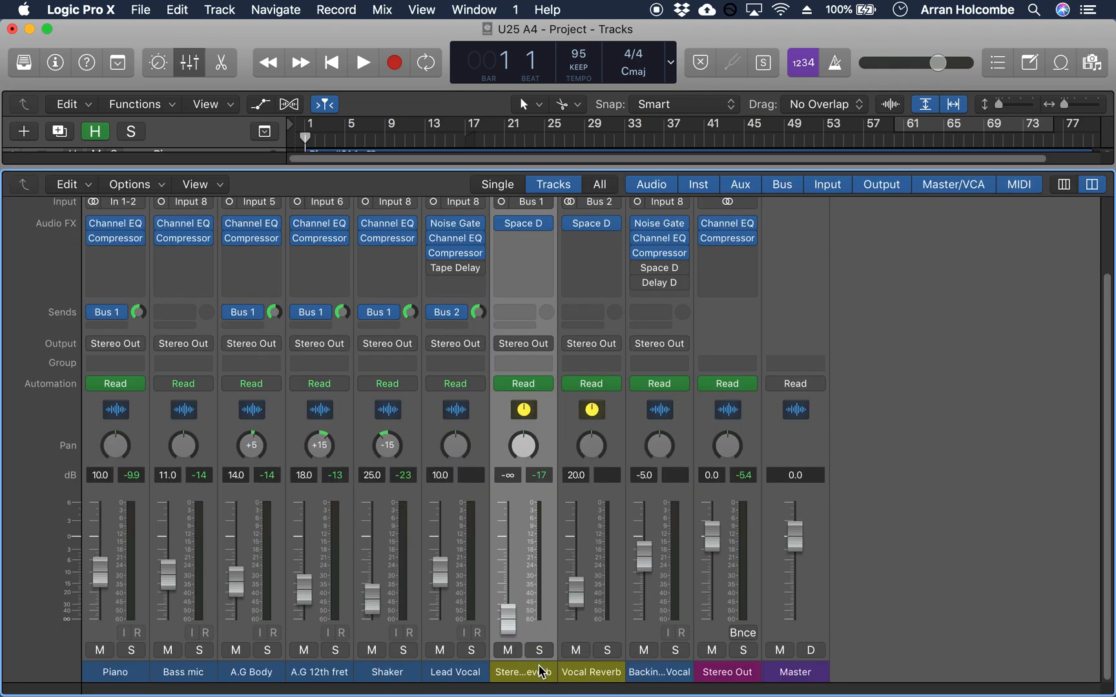
pyautogui.click(579, 669)
pyautogui.click(530, 671)
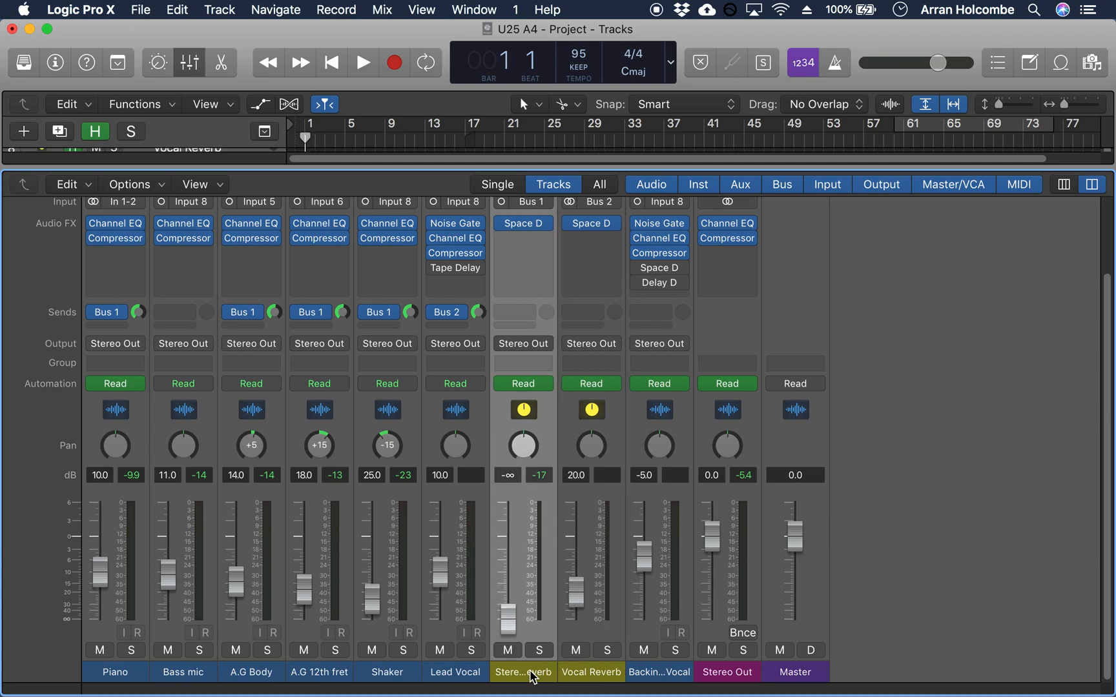
pyautogui.click(136, 185)
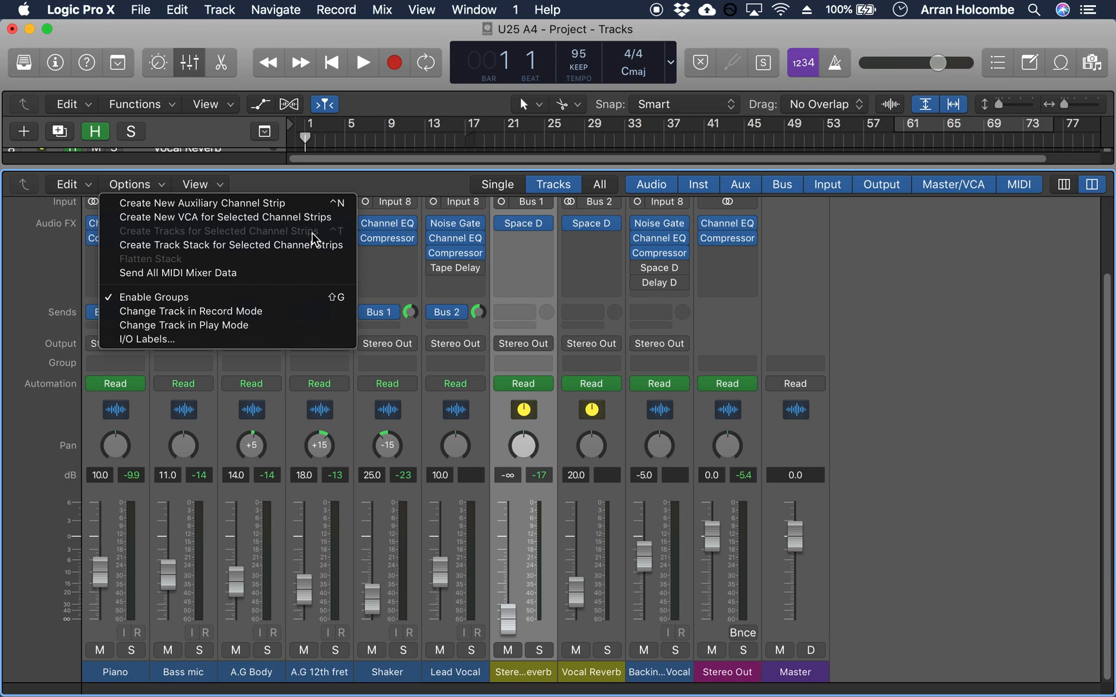
pyautogui.click(473, 163)
# Step: Return to the track arrangement, display the automation lanes, and bring the Piano track's pan automation into view with the playhead at bar 1
pyautogui.press('x')
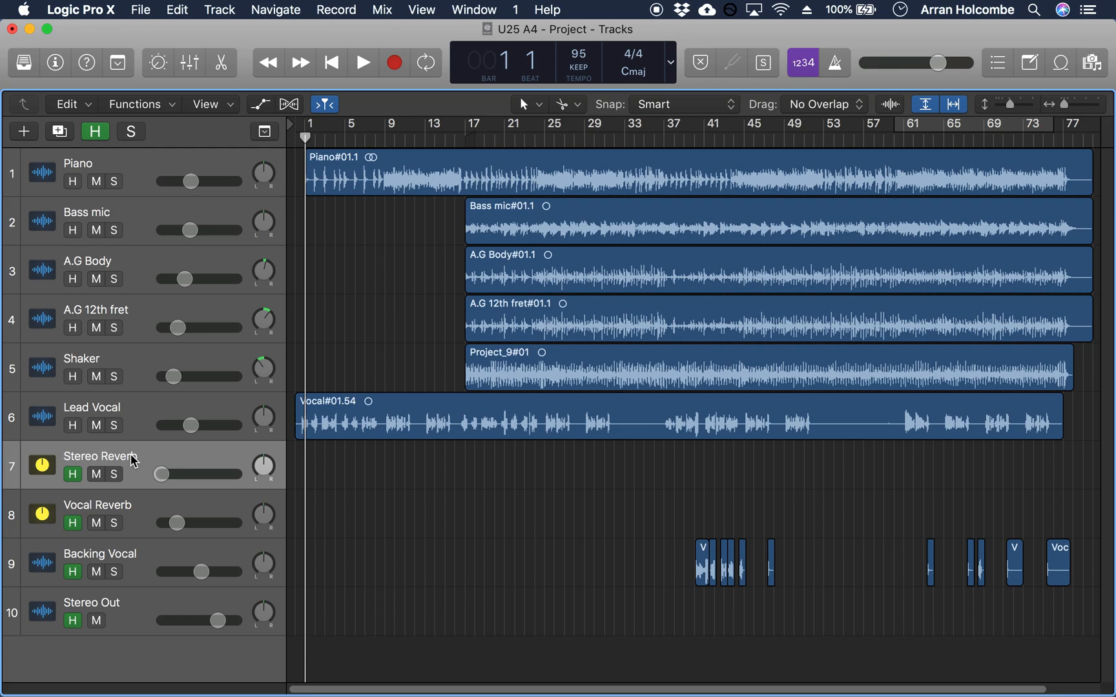
pyautogui.press('a')
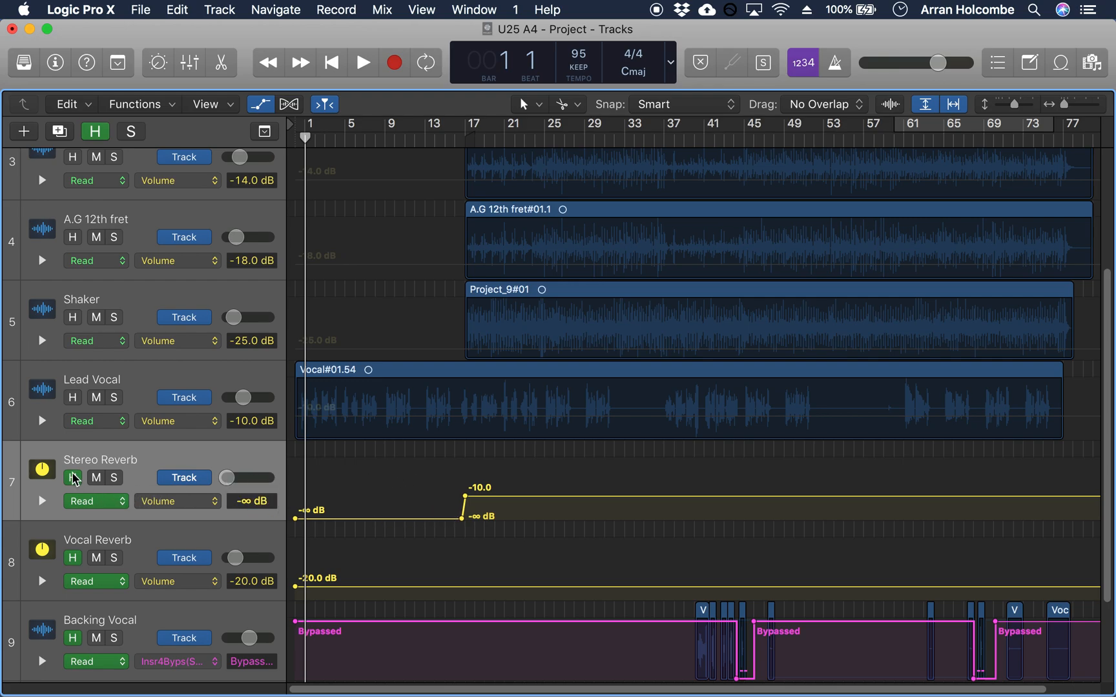
pyautogui.moveTo(331, 143); pyautogui.dragTo(303, 146)
pyautogui.scroll(5, 361, 332)
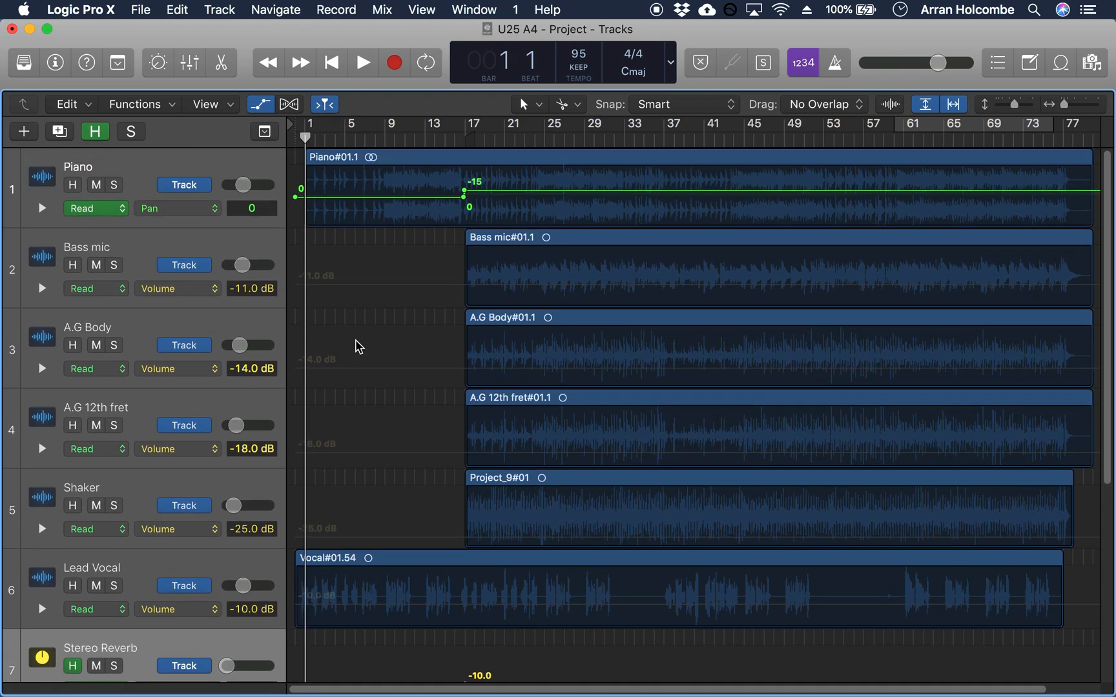
# Step: Play from bar 1 and solo the Piano track to hear it alone, stopping at bar 5
pyautogui.press('space')
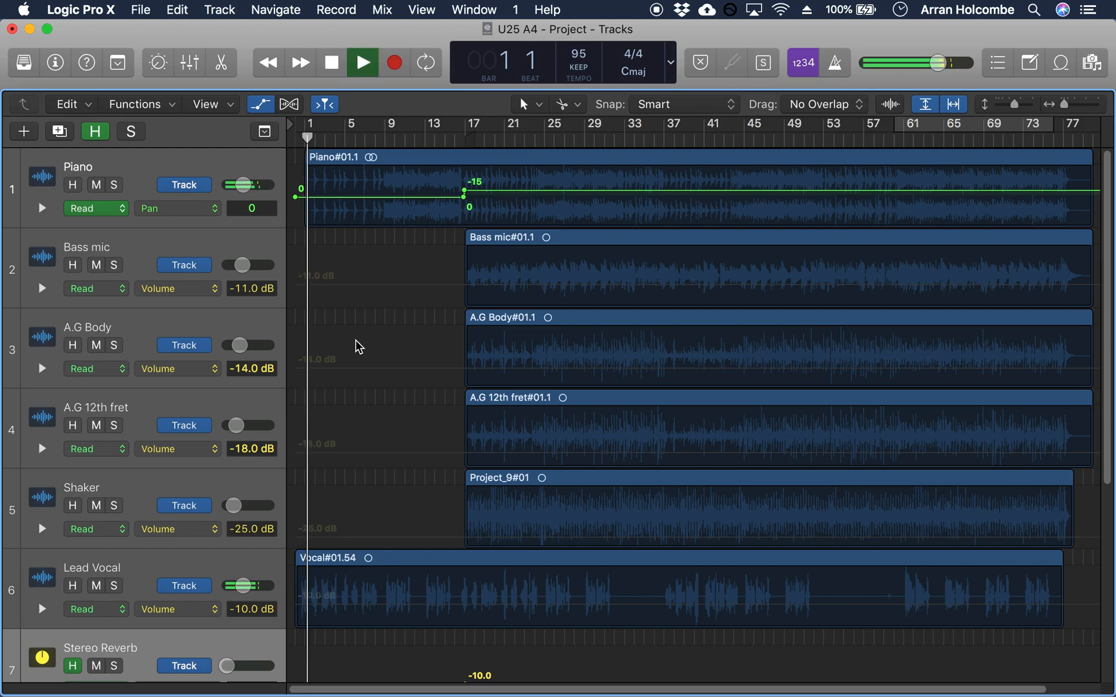
pyautogui.press('XF86AudioRaiseVolume')
pyautogui.press('XF86AudioRaiseVolume')
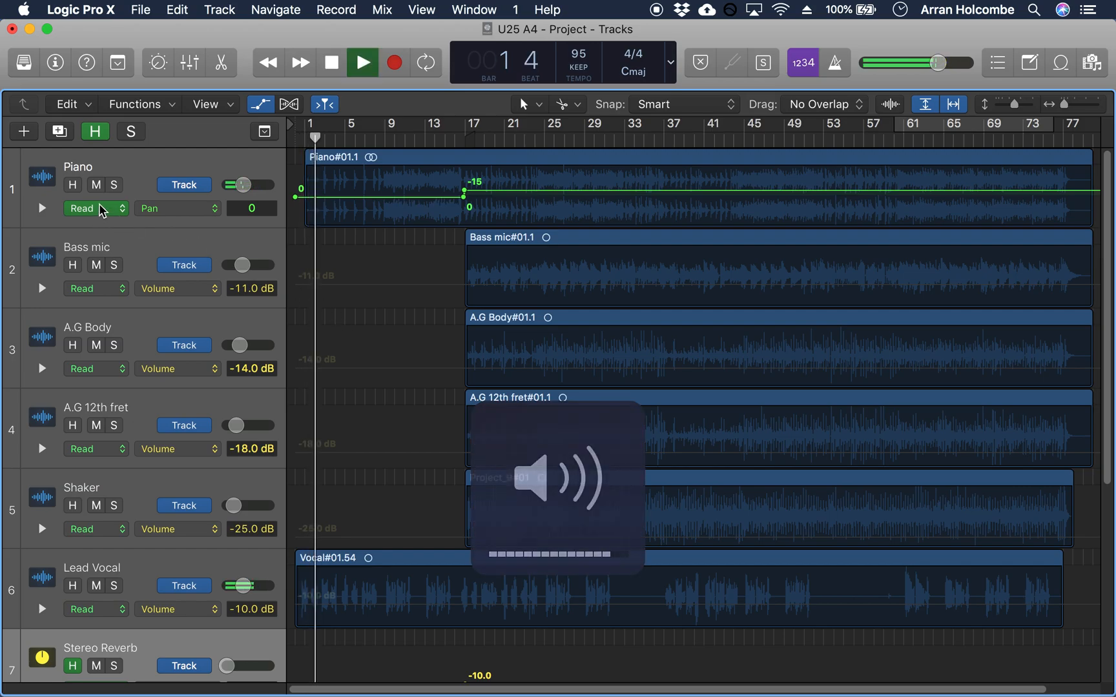
pyautogui.click(113, 185)
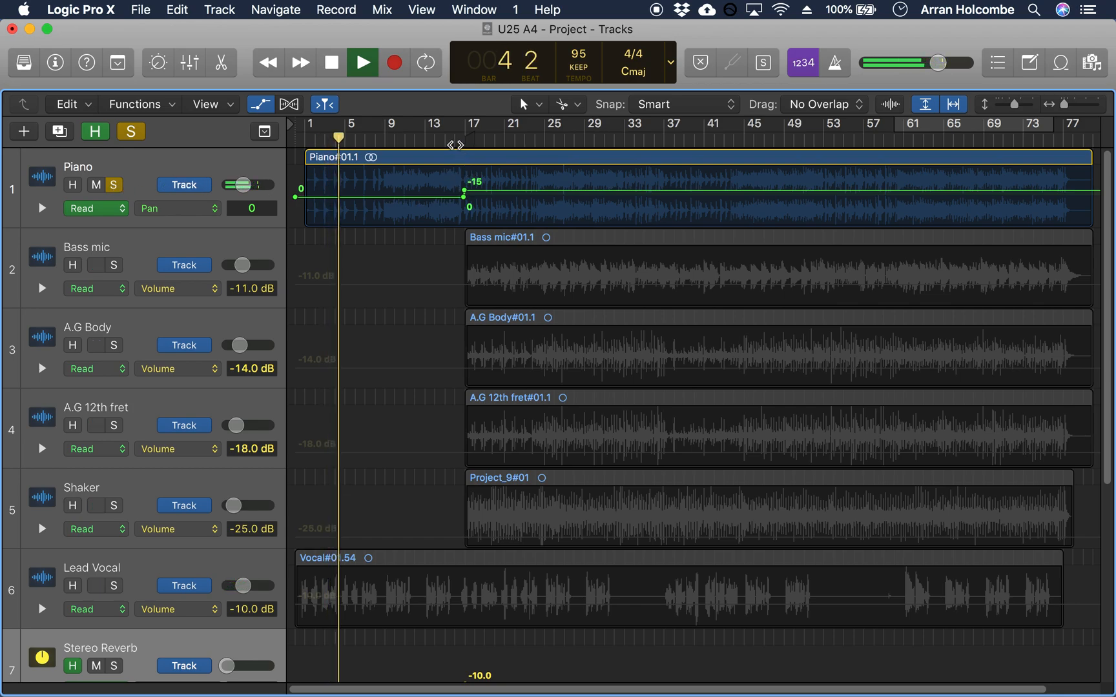
pyautogui.scroll(-1, 462, 194)
pyautogui.press('space')
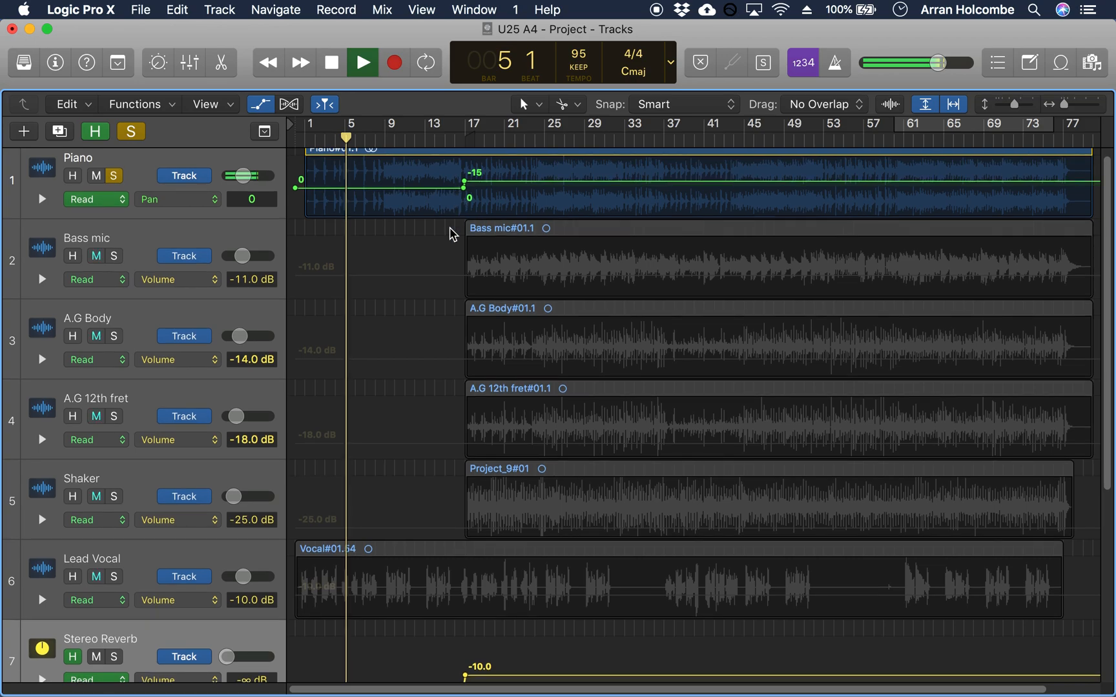
pyautogui.scroll(-5, 448, 247)
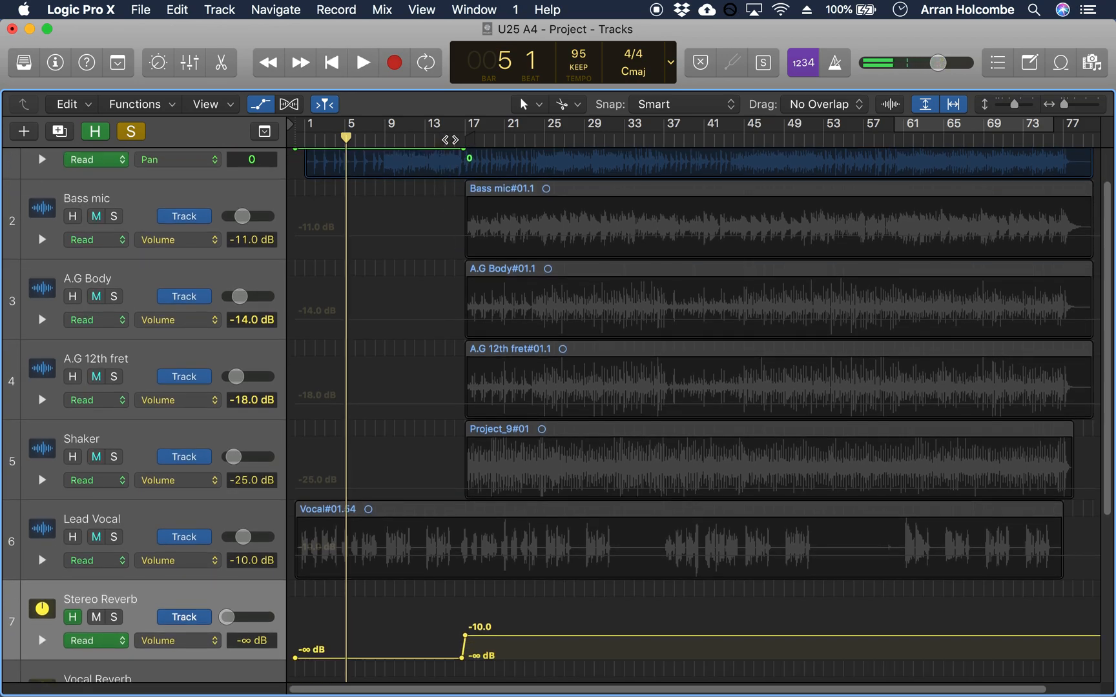
# Step: Play the soloed Piano across its pan and Stereo Reverb automation changes near bar 16, stopping at bar 19
pyautogui.click(450, 140)
pyautogui.press('space')
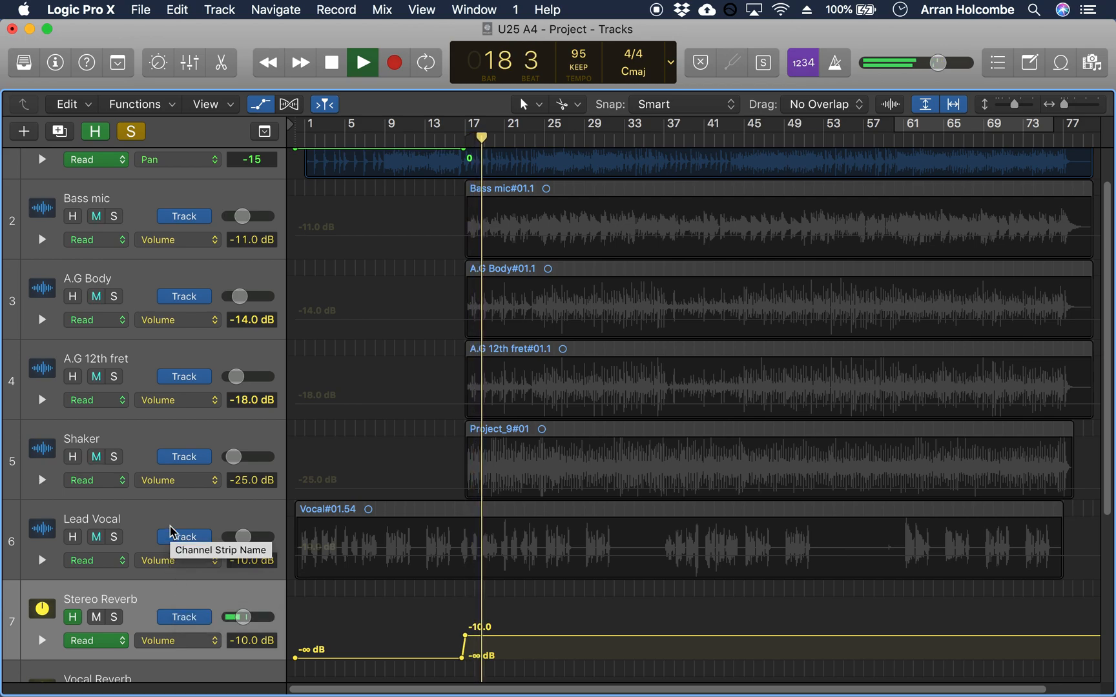
pyautogui.scroll(2, 164, 473)
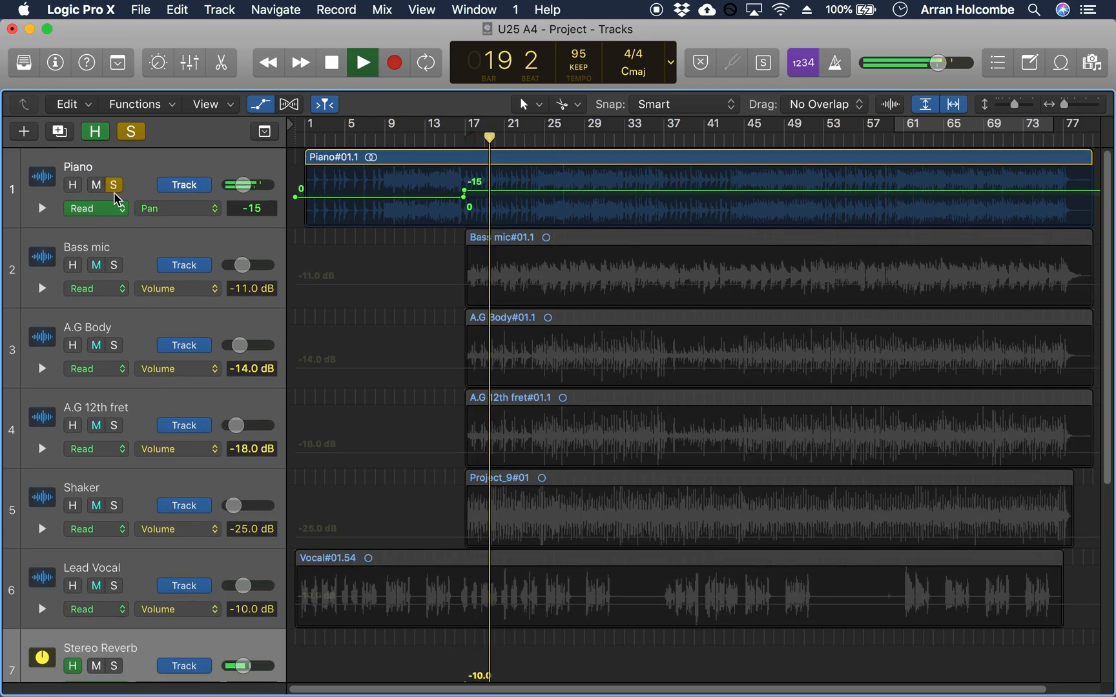
pyautogui.press('space')
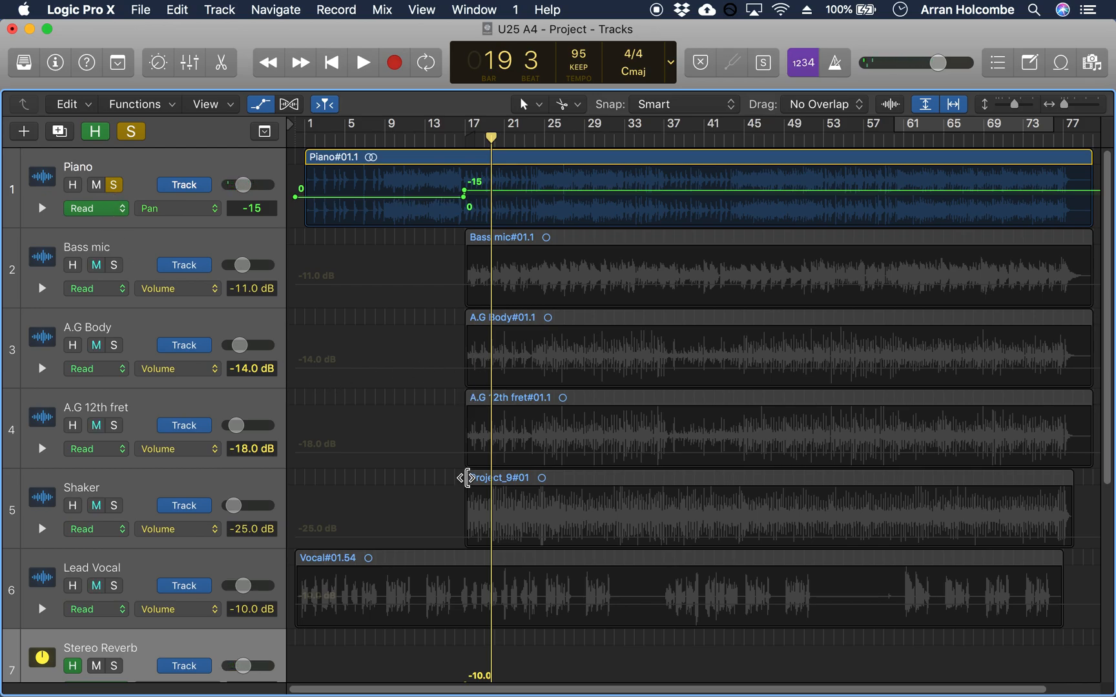
# Step: Select the Backing Vocal track, hide the automation lanes and take Piano out of solo
pyautogui.scroll(-5, 466, 476)
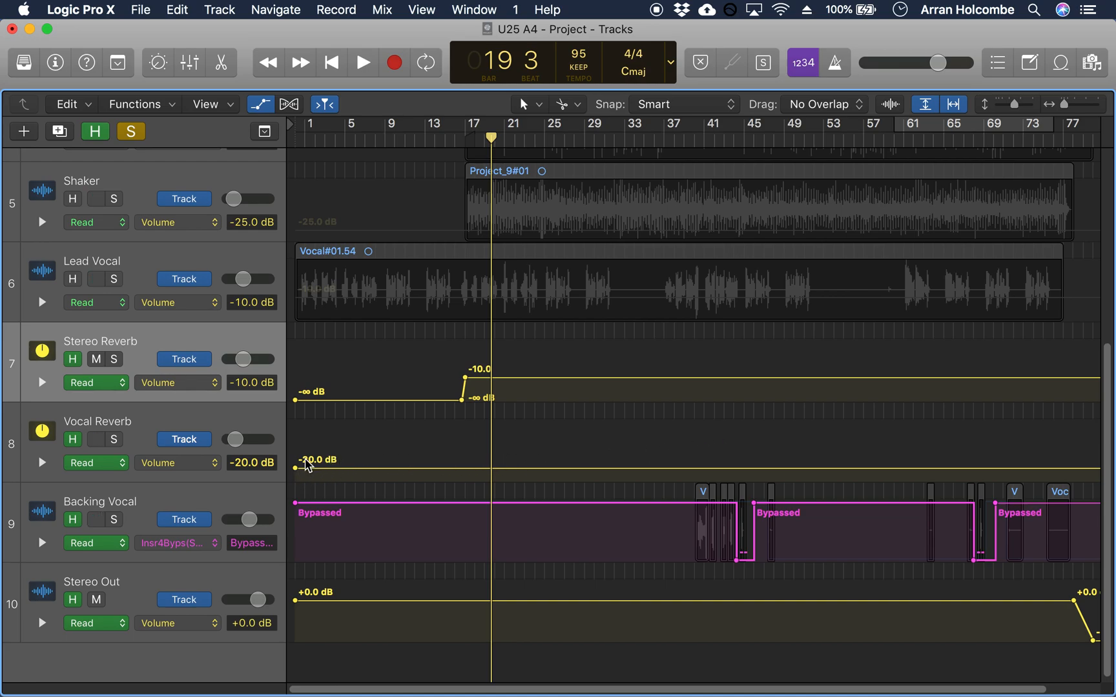
pyautogui.click(236, 503)
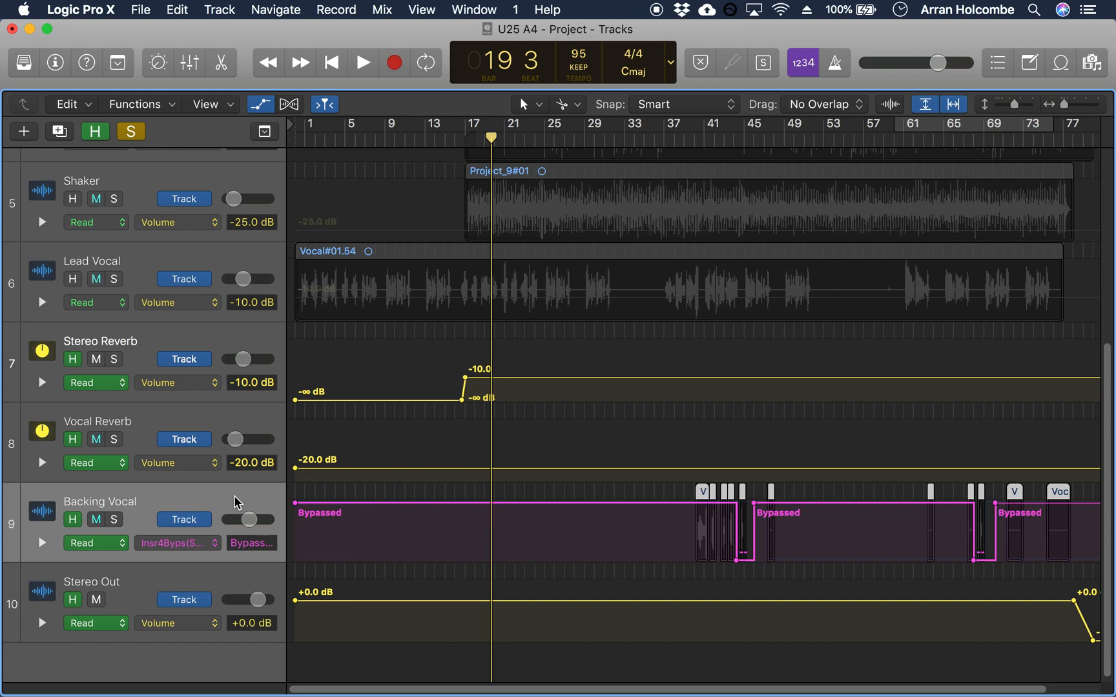
pyautogui.press('a')
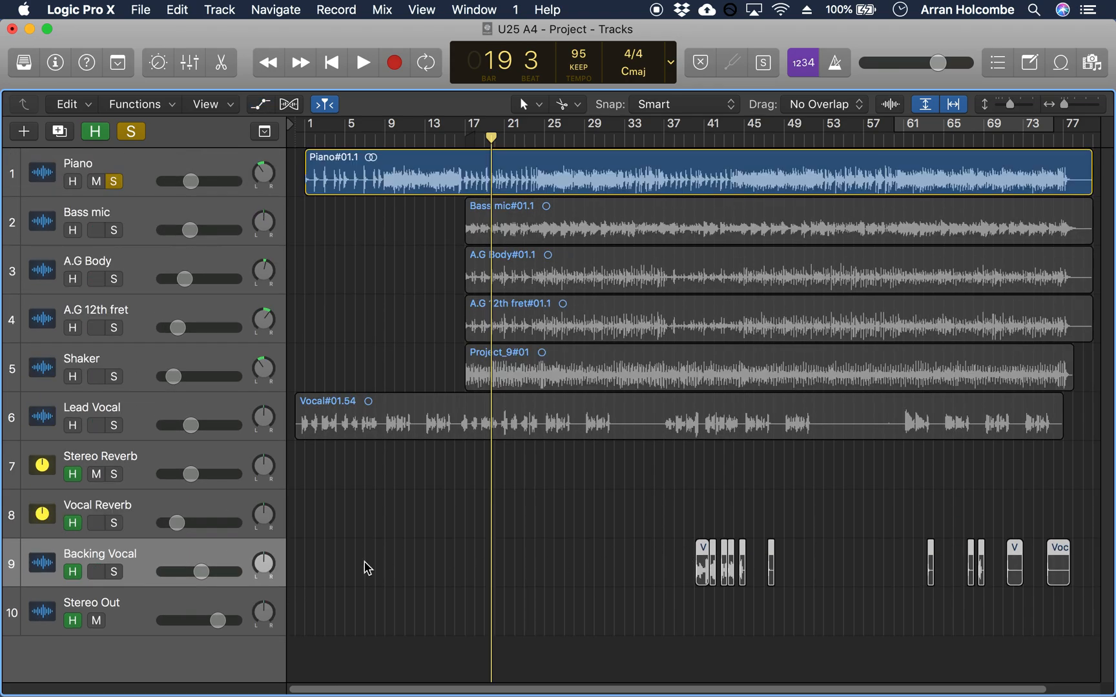
pyautogui.click(114, 182)
# Step: Enlarge the arrangement around the first backing vocal regions and lower the Backing Vocal fader slightly while playing from about bar 39 to 46
pyautogui.click(666, 139)
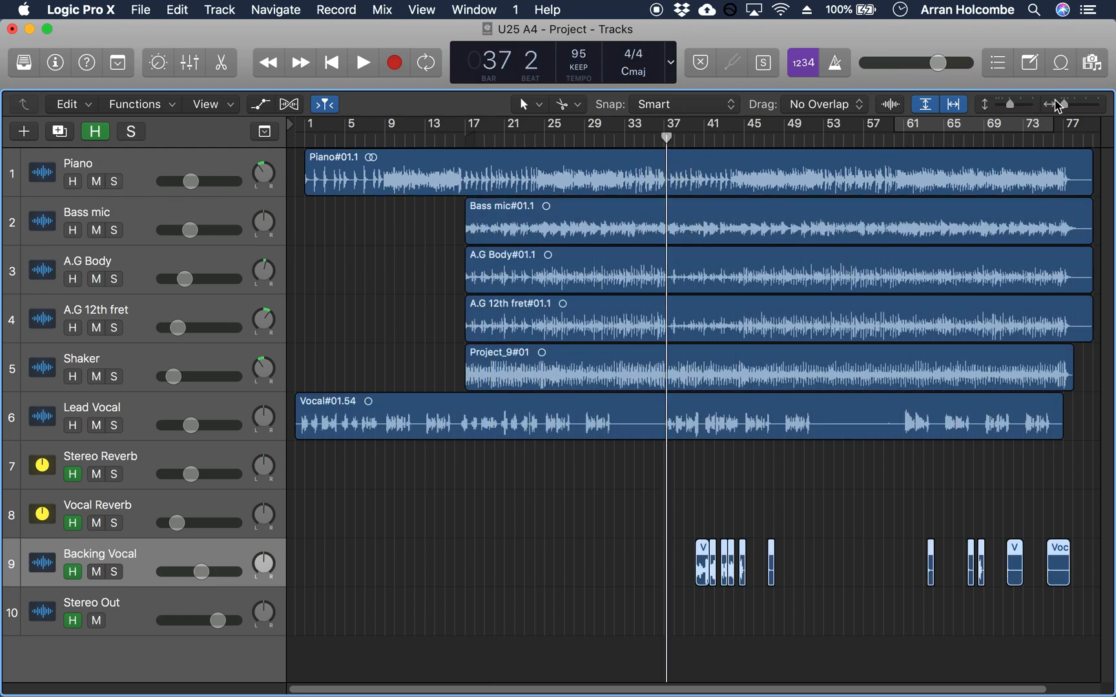
pyautogui.moveTo(1064, 105); pyautogui.dragTo(1070, 104)
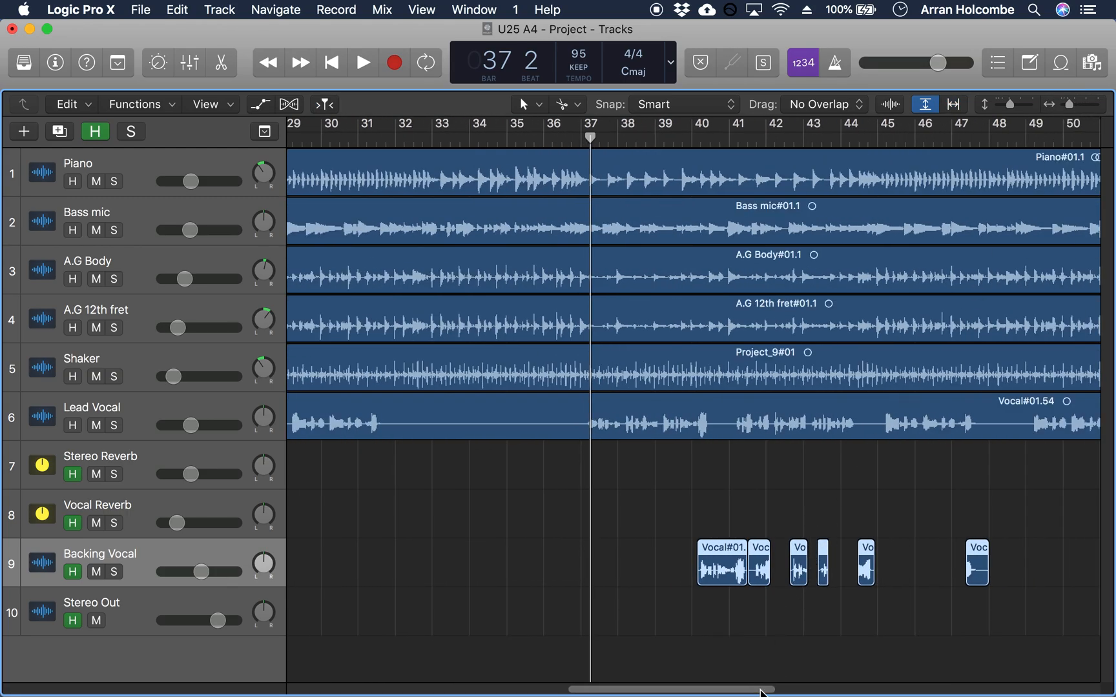
pyautogui.moveTo(762, 691); pyautogui.dragTo(782, 690)
pyautogui.moveTo(592, 144); pyautogui.dragTo(601, 147)
pyautogui.press('space')
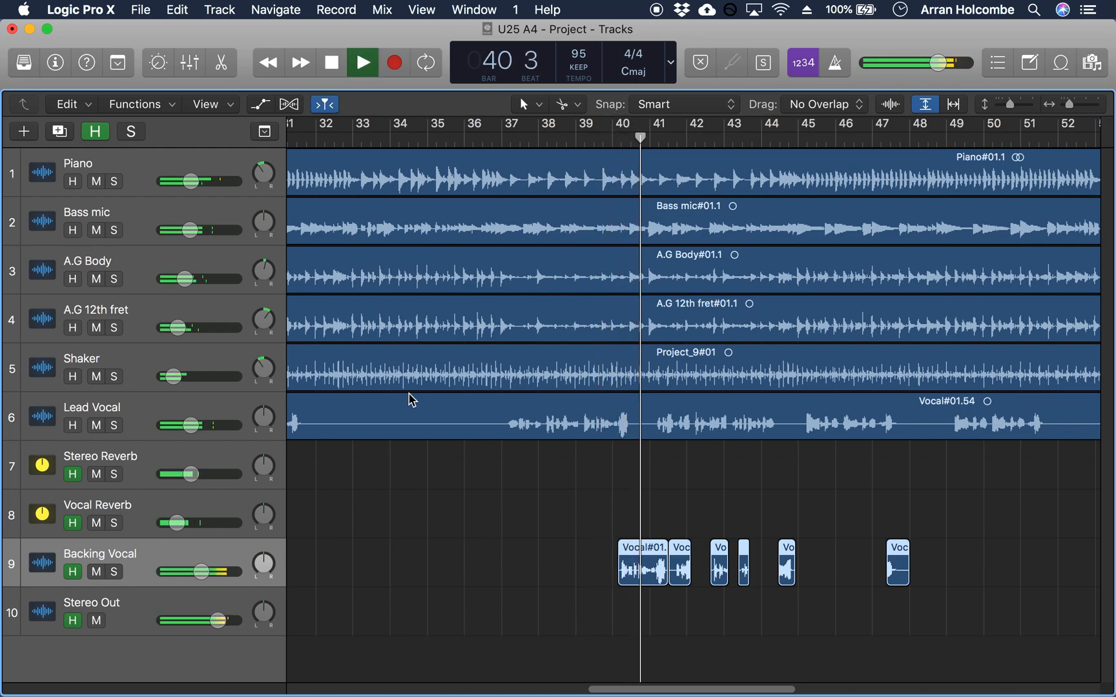
pyautogui.moveTo(204, 570); pyautogui.dragTo(178, 577)
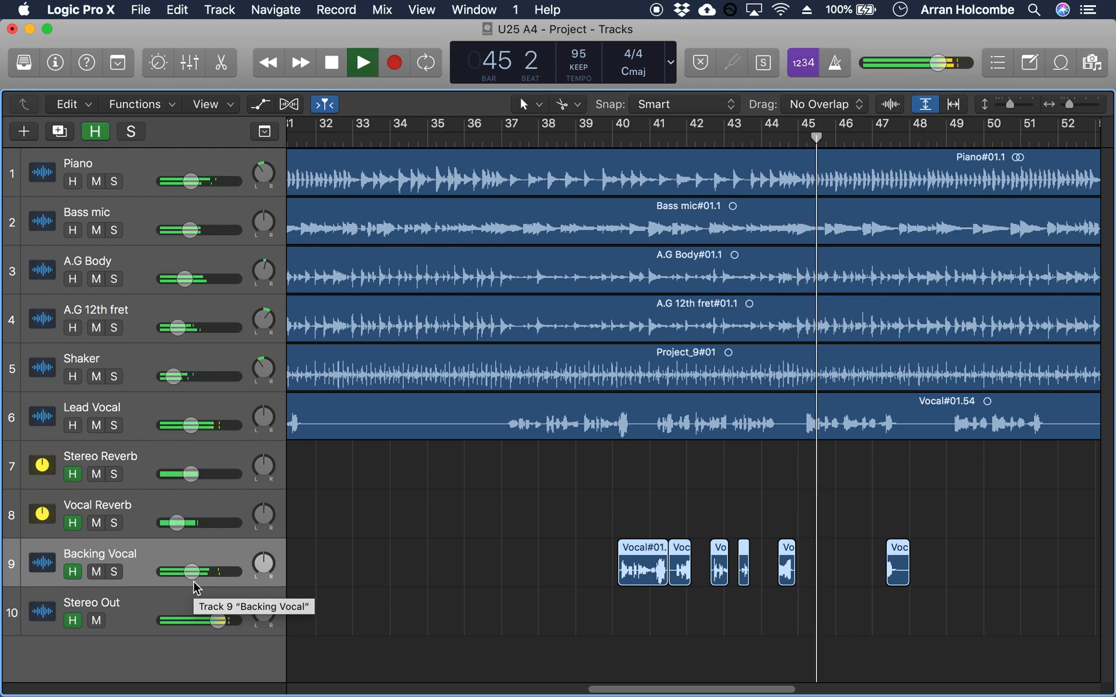
pyautogui.press('space')
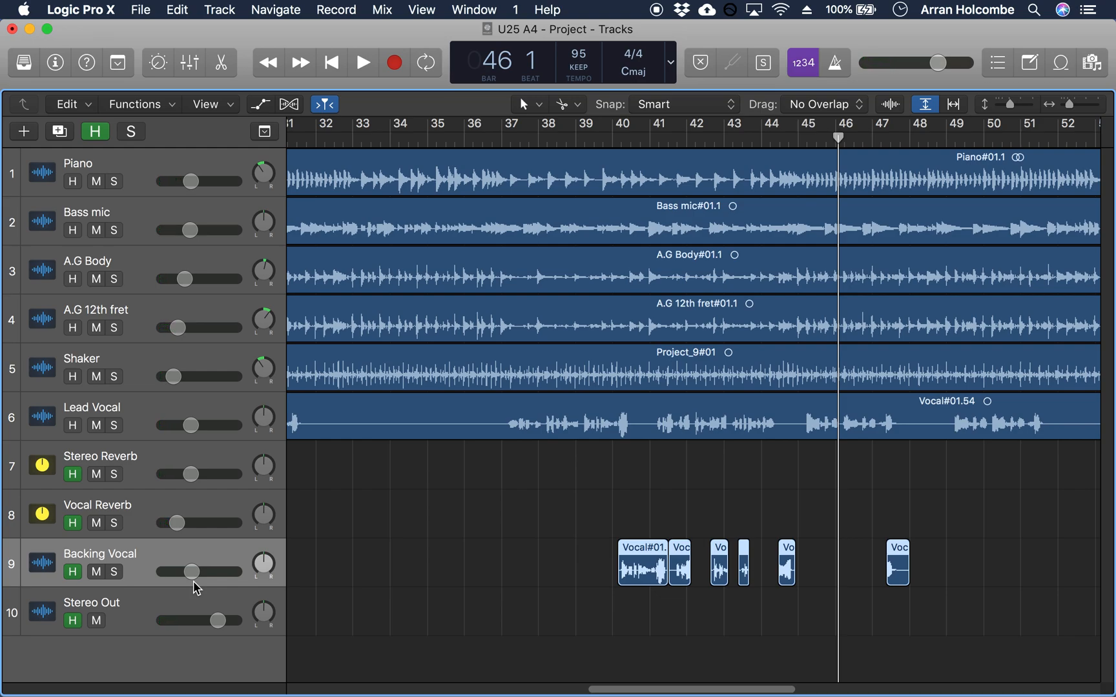
# Step: Replay the mix from just before bar 39 and lower the Backing Vocal volume to -14.0 dB, stopping at bar 45
pyautogui.click(607, 144)
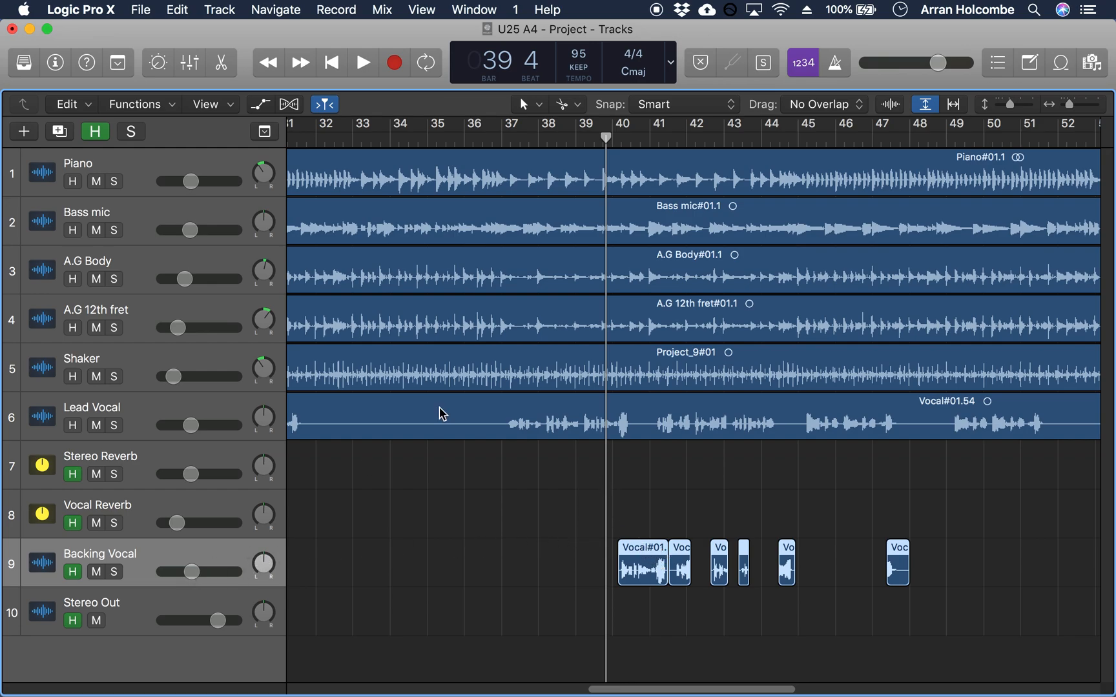
pyautogui.click(572, 144)
pyautogui.press('space')
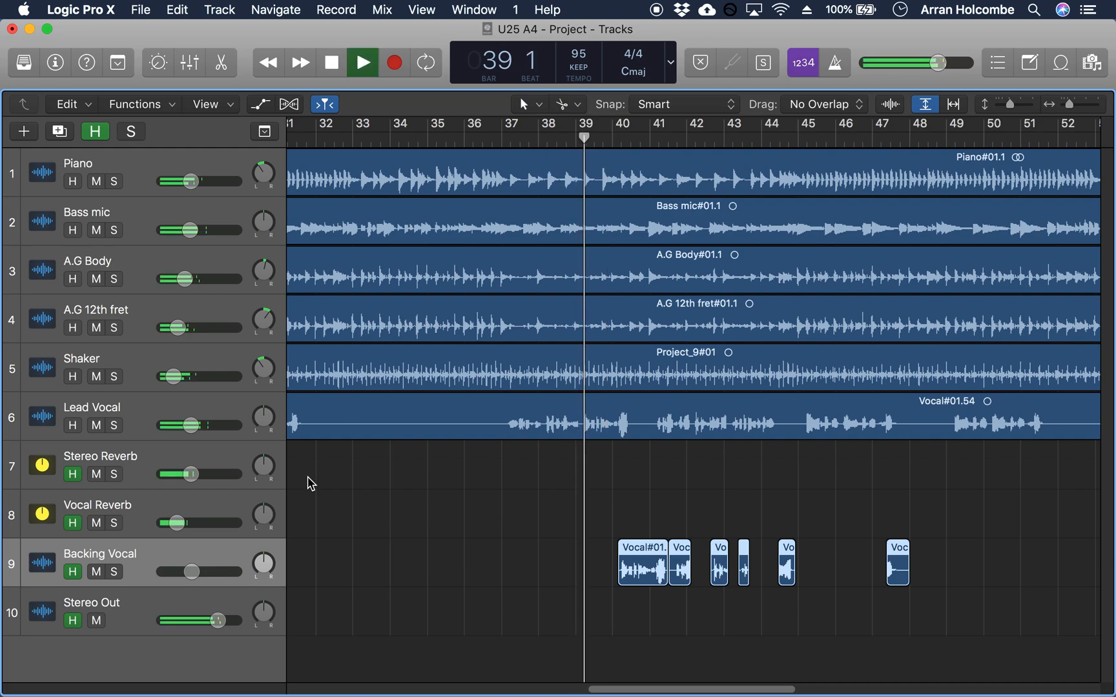
pyautogui.click(190, 571)
pyautogui.moveTo(190, 571)
pyautogui.mouseDown()
pyautogui.moveTo(158, 570)
pyautogui.moveTo(172, 571)
pyautogui.mouseUp()
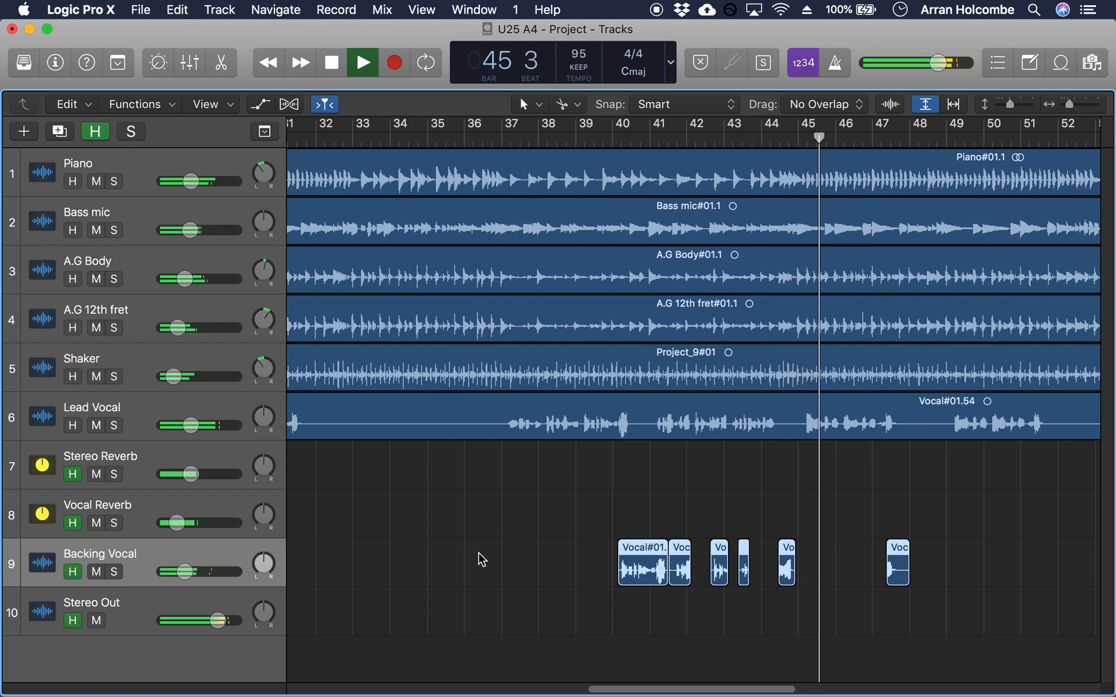
pyautogui.press('space')
# Step: Select the backing vocal region near bar 44, solo Backing Vocal, and check its Space Designer insert in the mixer
pyautogui.click(788, 575)
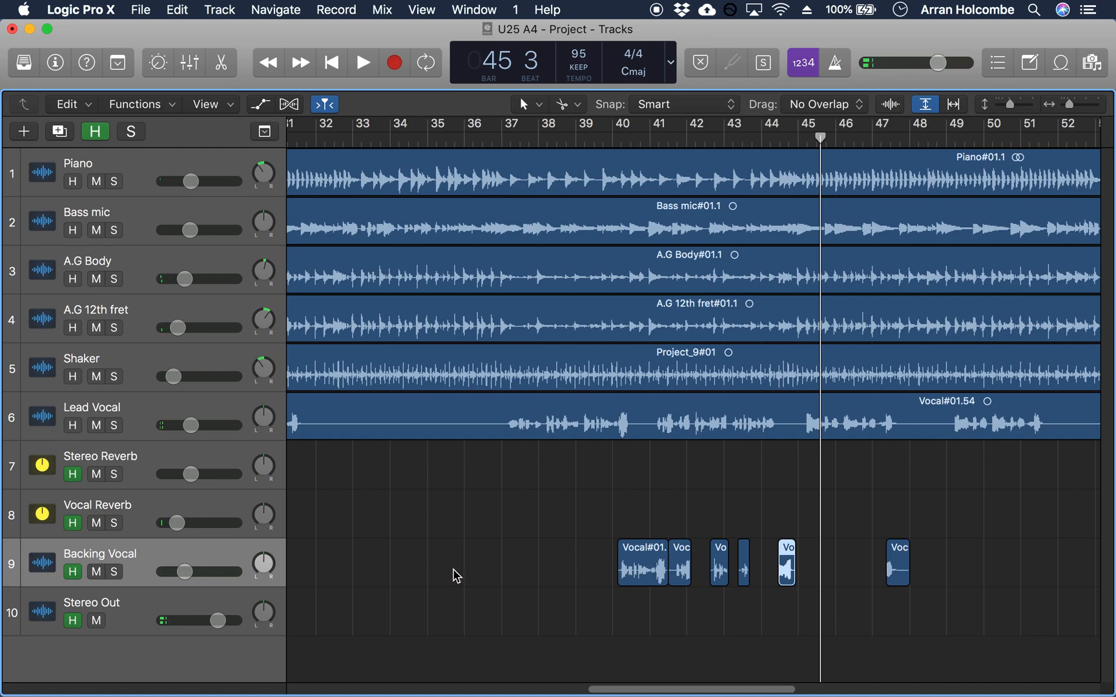
pyautogui.click(114, 572)
pyautogui.press('x')
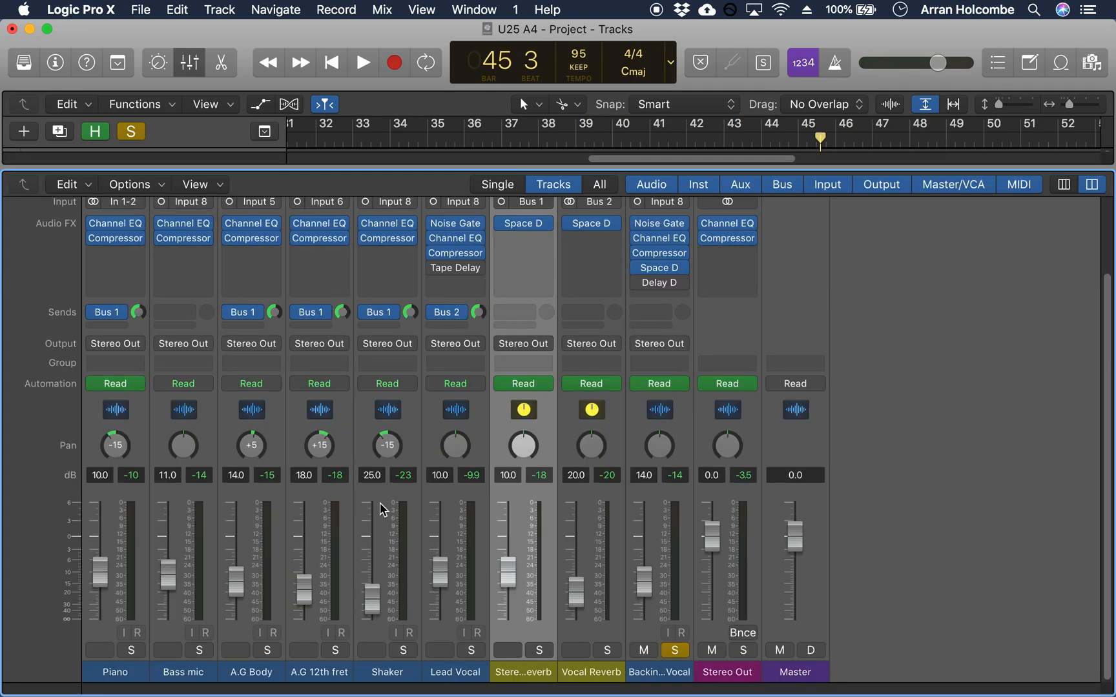
pyautogui.moveTo(638, 270)
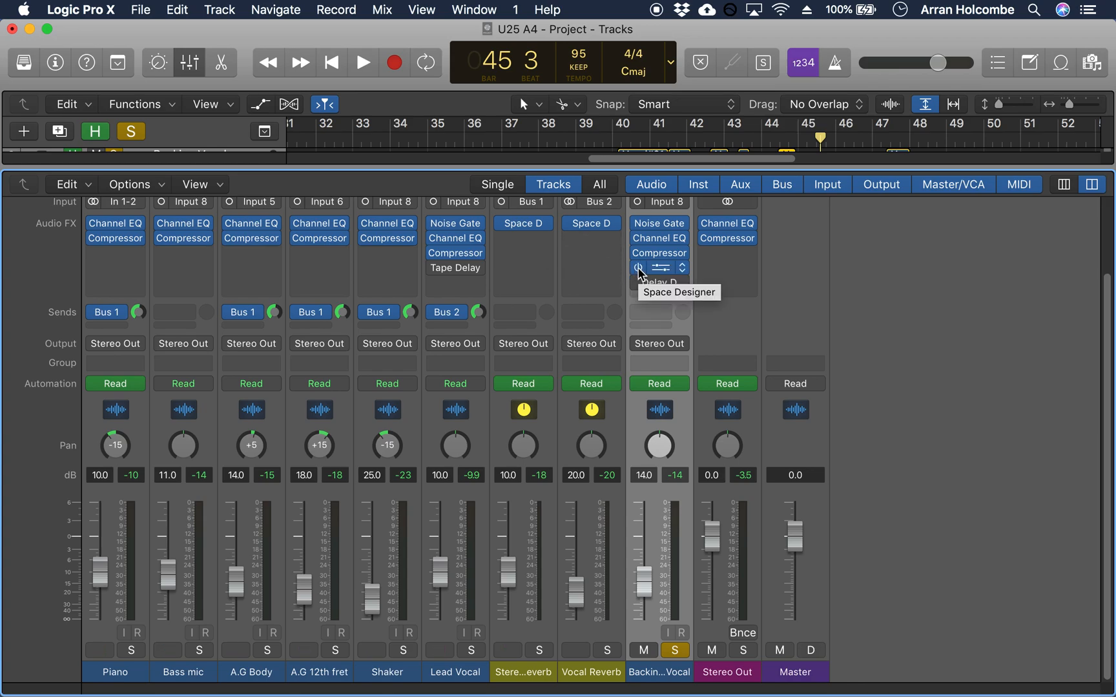
pyautogui.press('x')
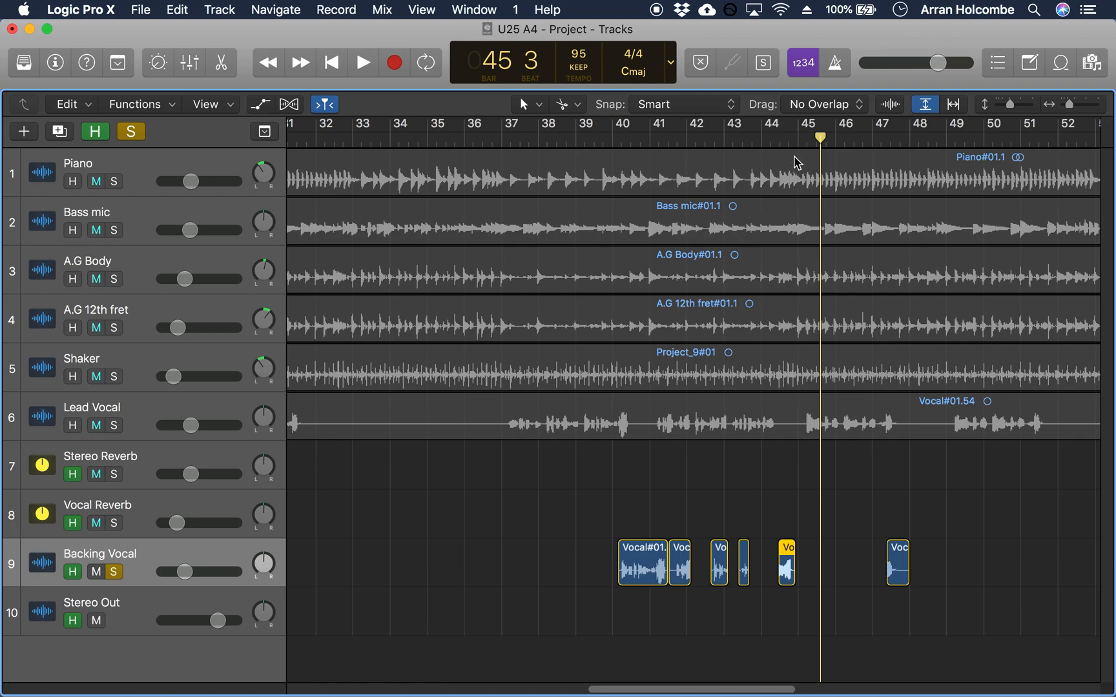
# Step: Play the soloed Backing Vocal region from about bar 44, stopping at bar 45
pyautogui.click(780, 139)
pyautogui.press('space')
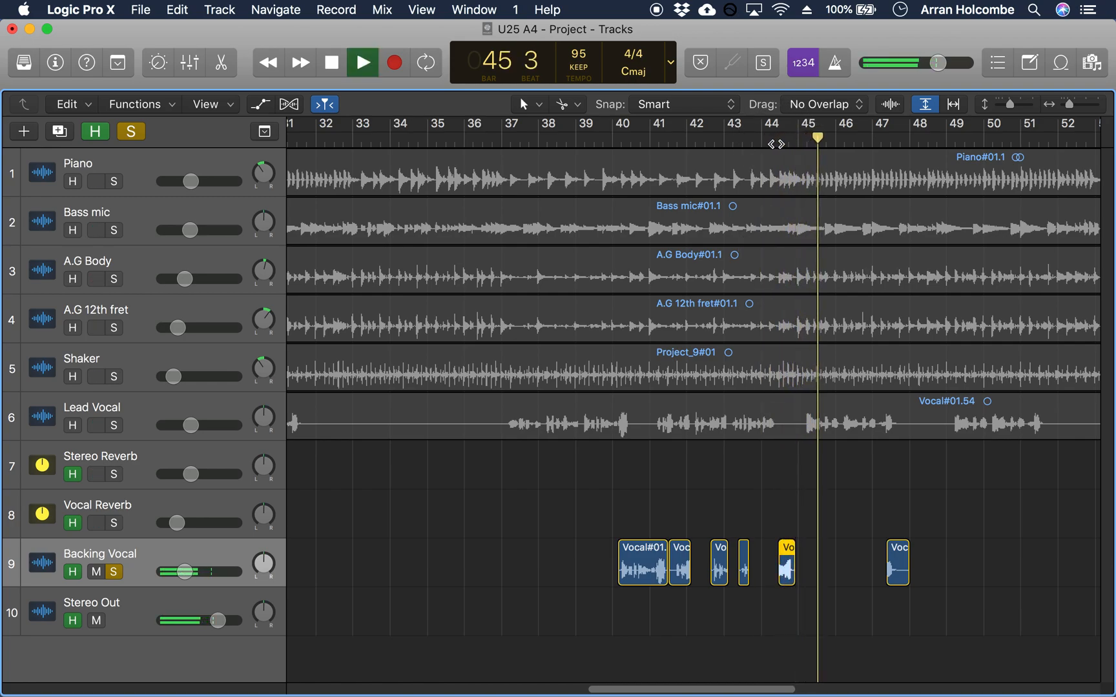
pyautogui.press('space')
# Step: Show the inspector and examine the Reverse setting of the region near bar 44, switching it off and back on
pyautogui.click(791, 568)
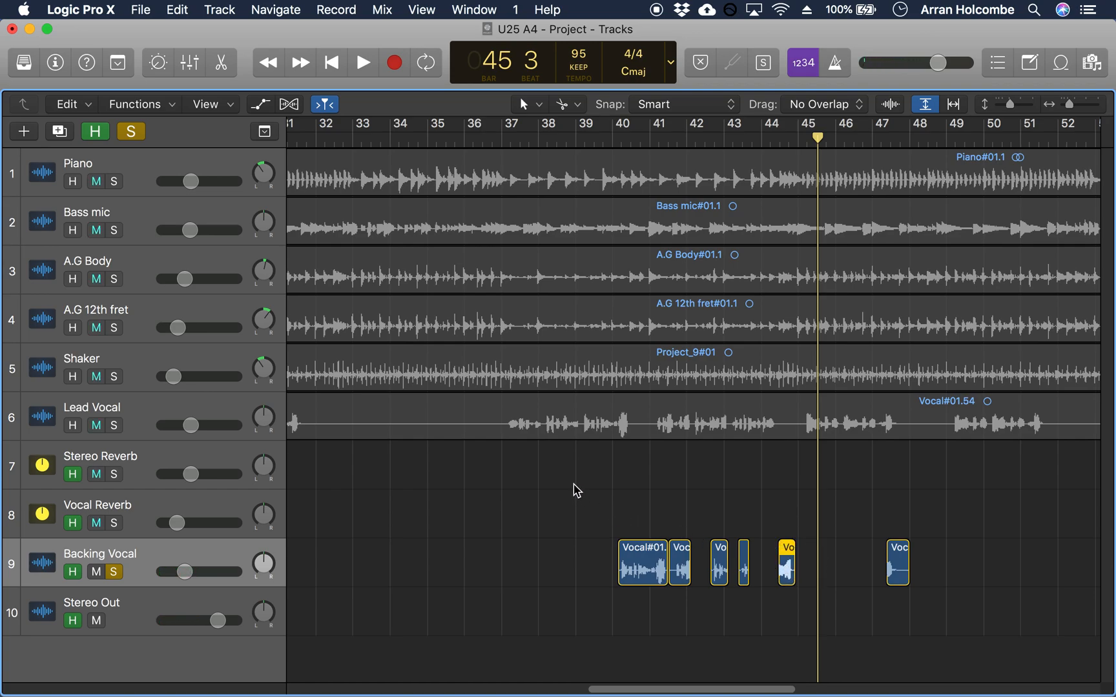
pyautogui.press('i')
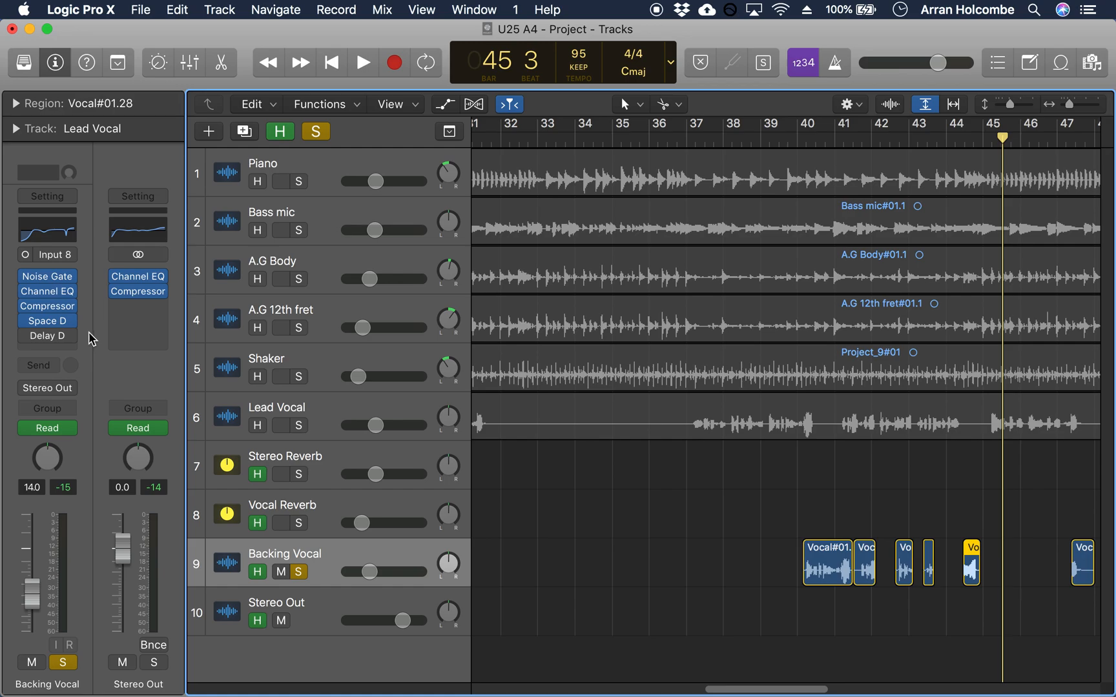
pyautogui.click(16, 105)
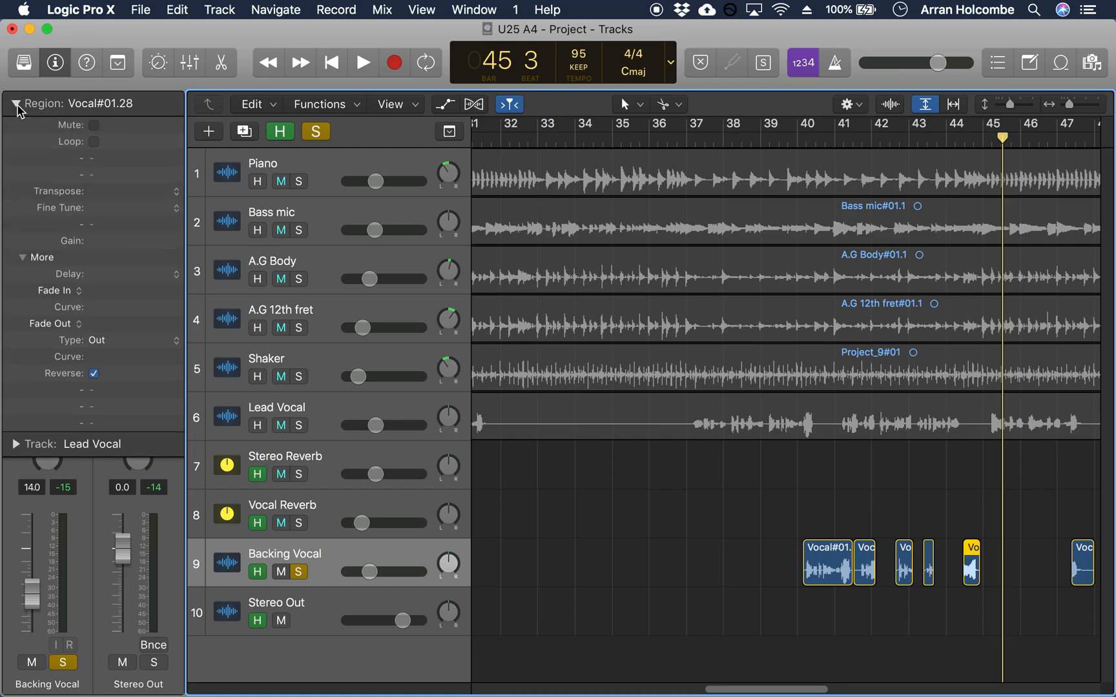
pyautogui.click(94, 374)
pyautogui.click(95, 374)
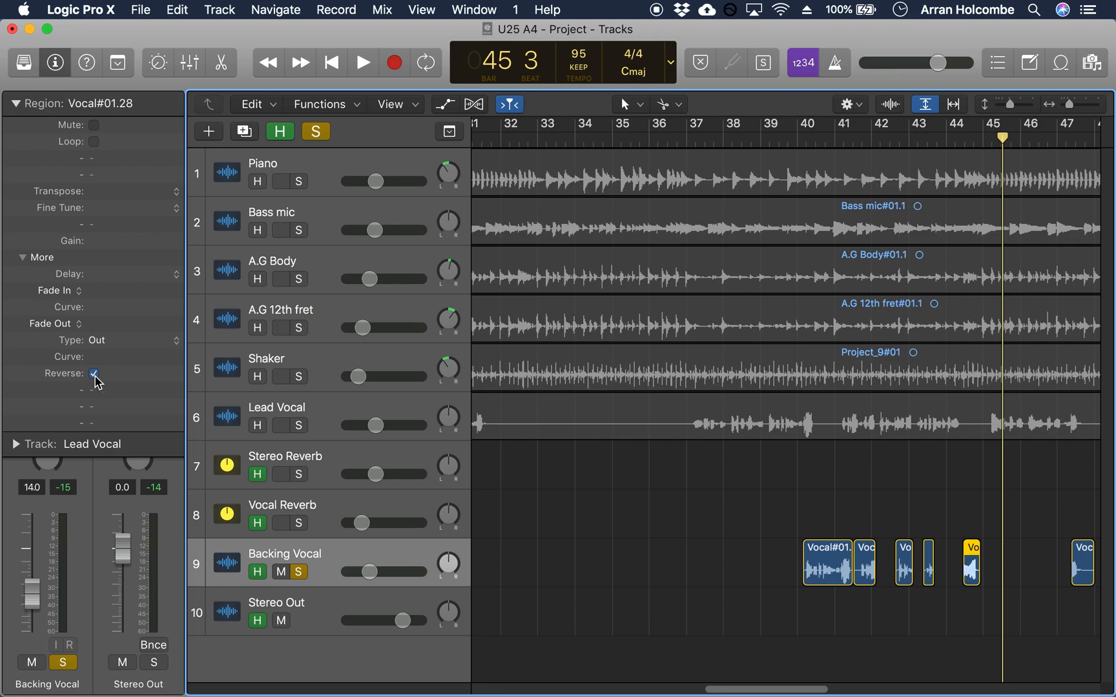
pyautogui.click(16, 104)
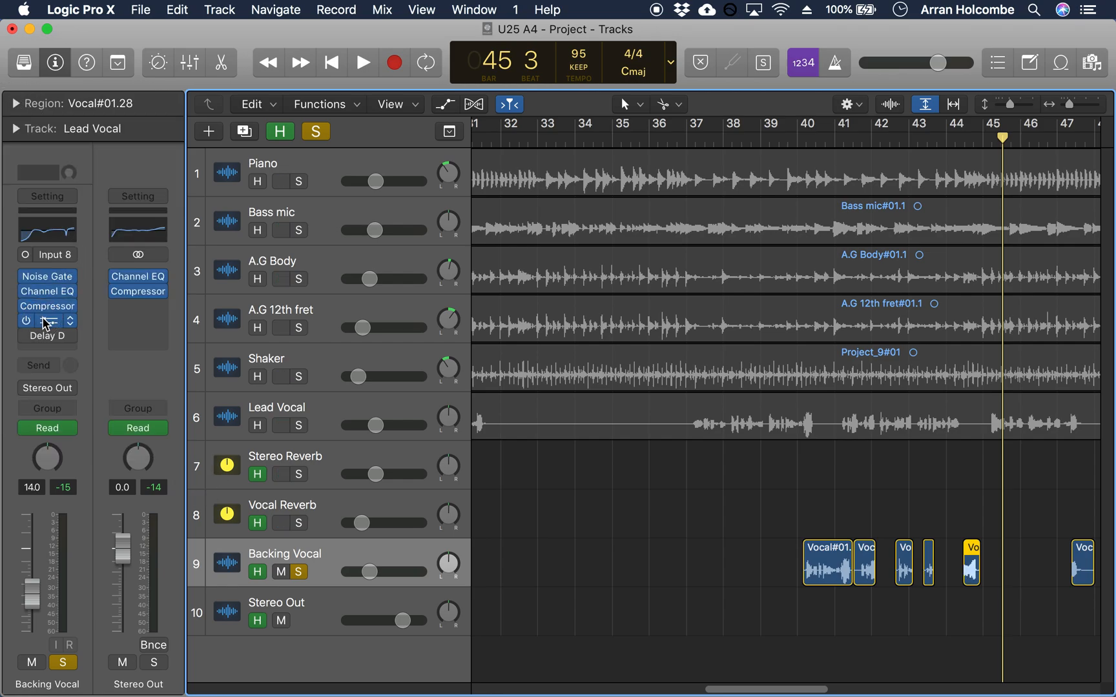
# Step: Open Backing Vocal's Space Designer, switch its Reverse option off and back on, and close the plug-in
pyautogui.click(46, 323)
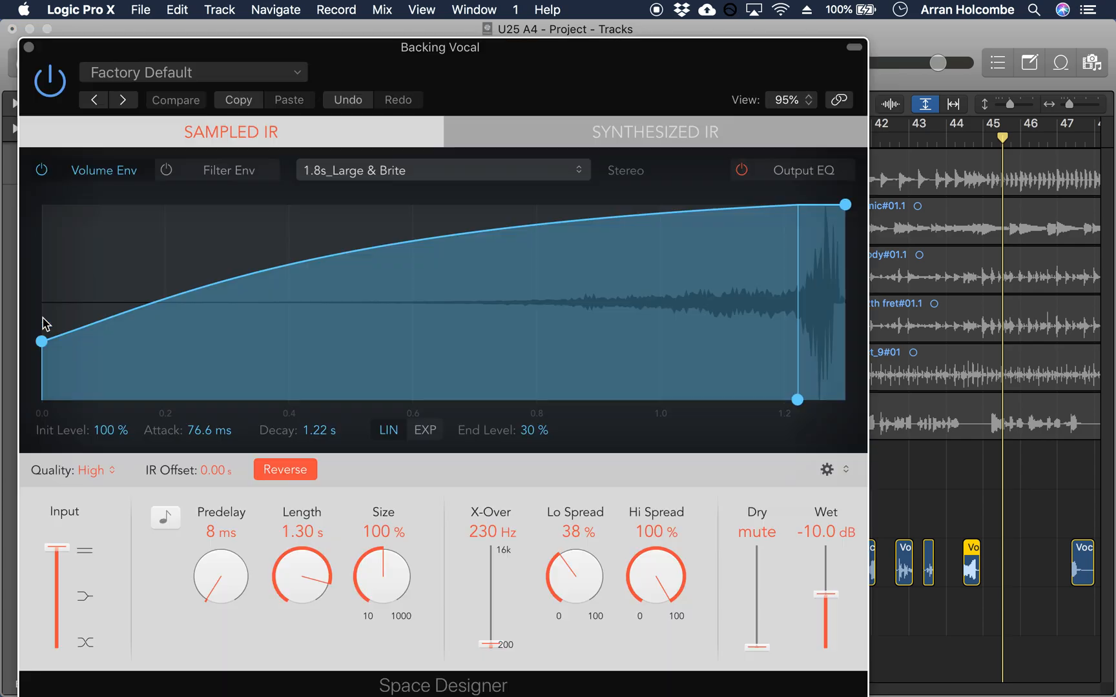
pyautogui.click(299, 478)
pyautogui.click(299, 478)
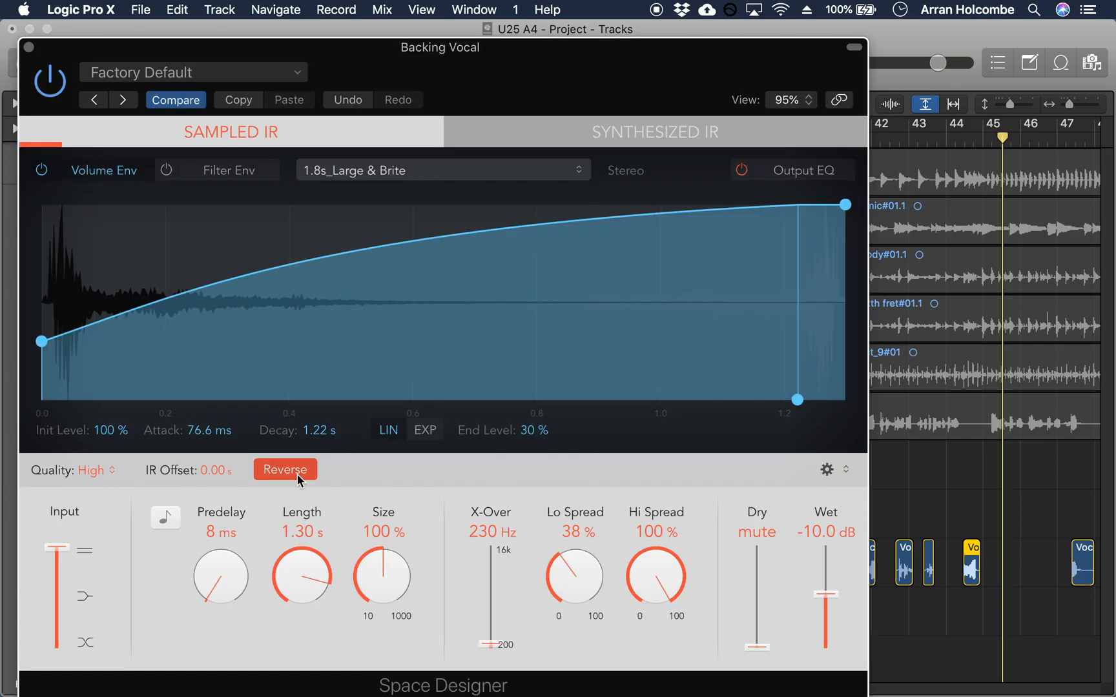
pyautogui.click(29, 48)
# Step: Unsolo Backing Vocal and play the full mix from bar 43 to 49, then select the backing vocal region at bar 47
pyautogui.click(940, 144)
pyautogui.click(298, 571)
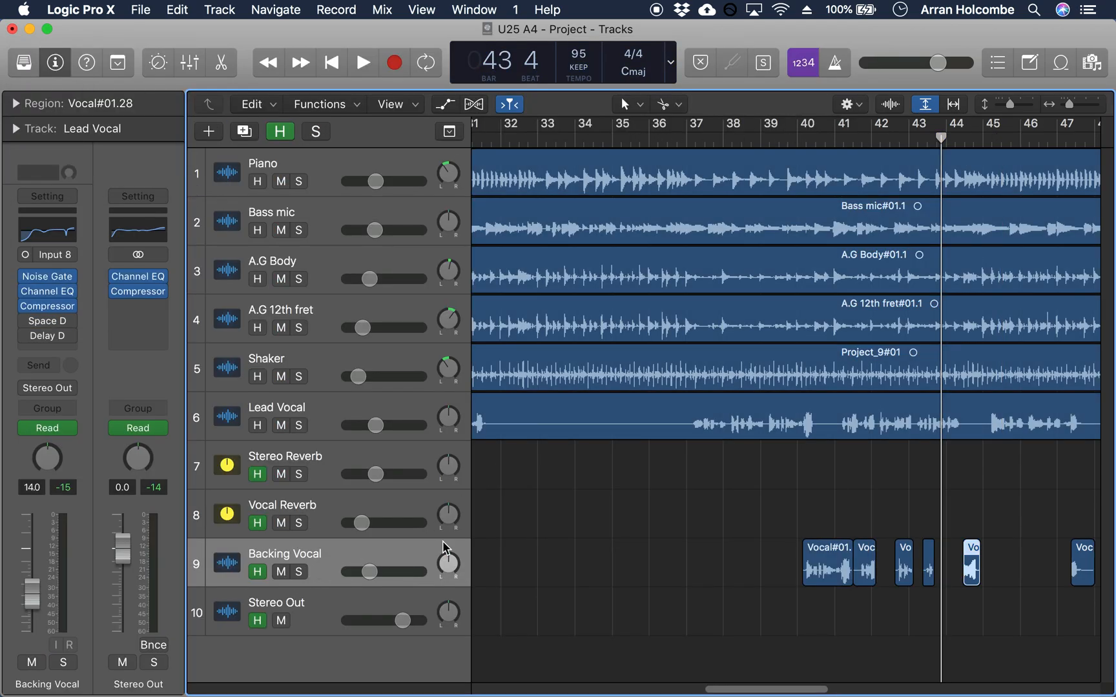
pyautogui.press('space')
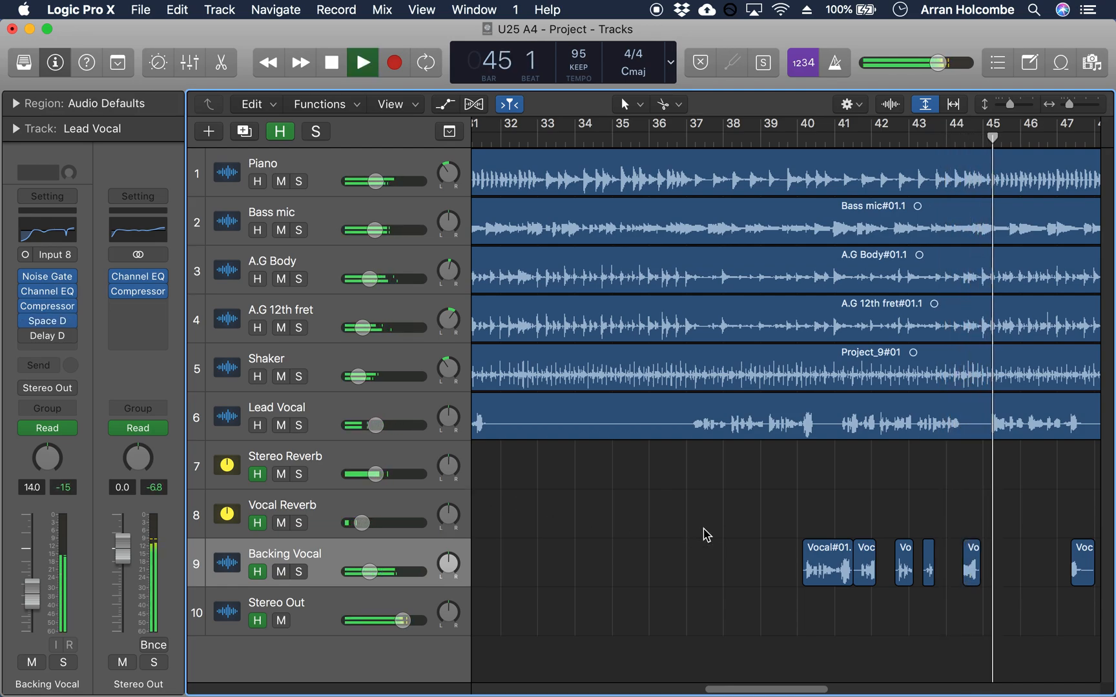
pyautogui.moveTo(742, 690); pyautogui.dragTo(819, 689)
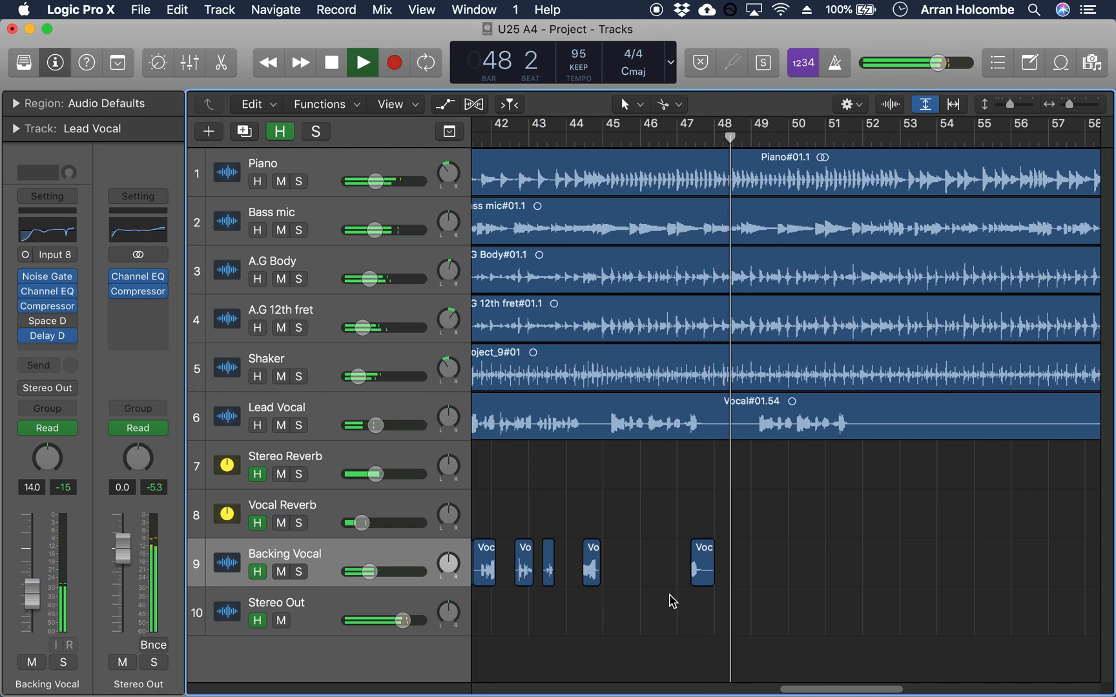
pyautogui.press('space')
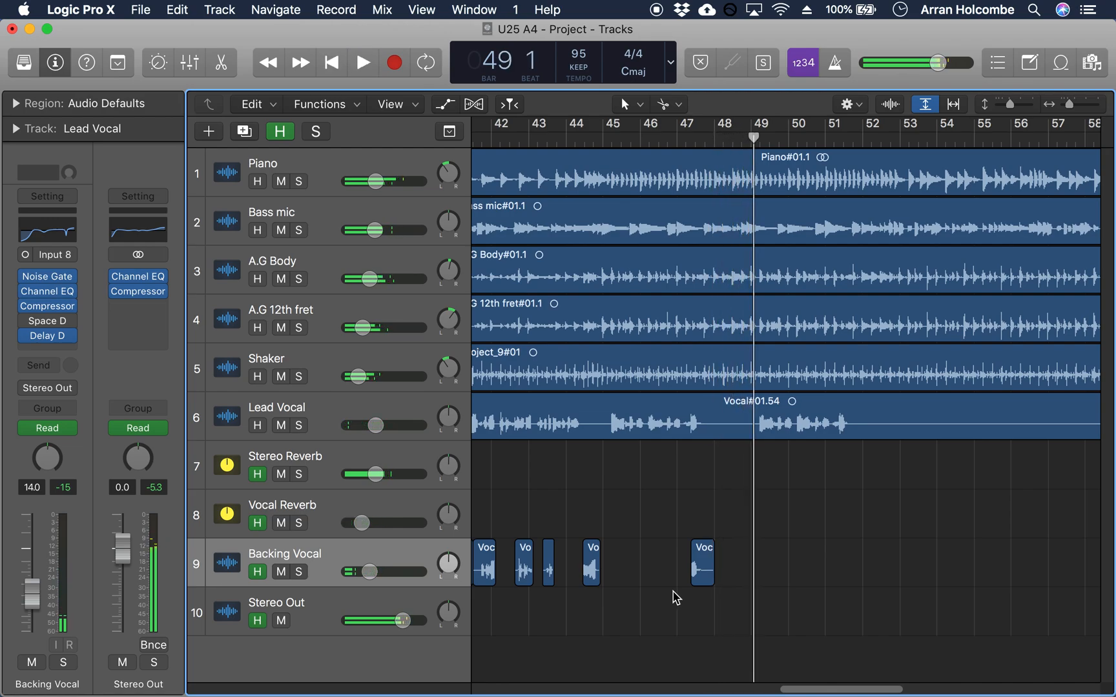
pyautogui.click(698, 571)
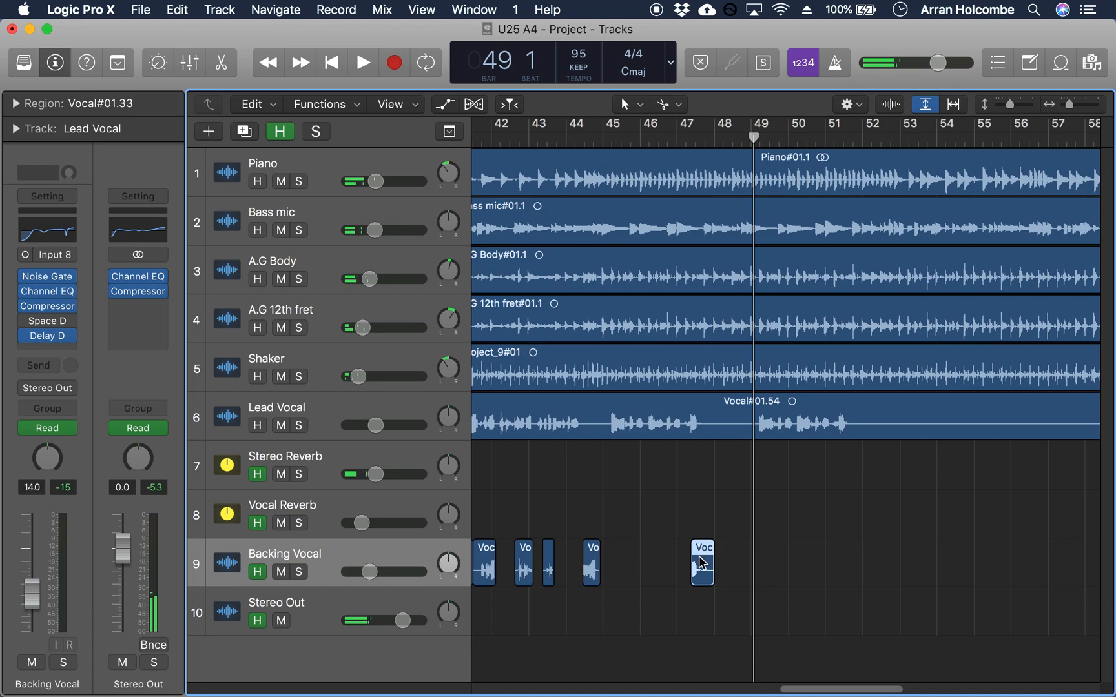
# Step: Open Backing Vocal's Delay Designer and recall its default setting
pyautogui.click(332, 560)
pyautogui.click(685, 579)
pyautogui.click(705, 568)
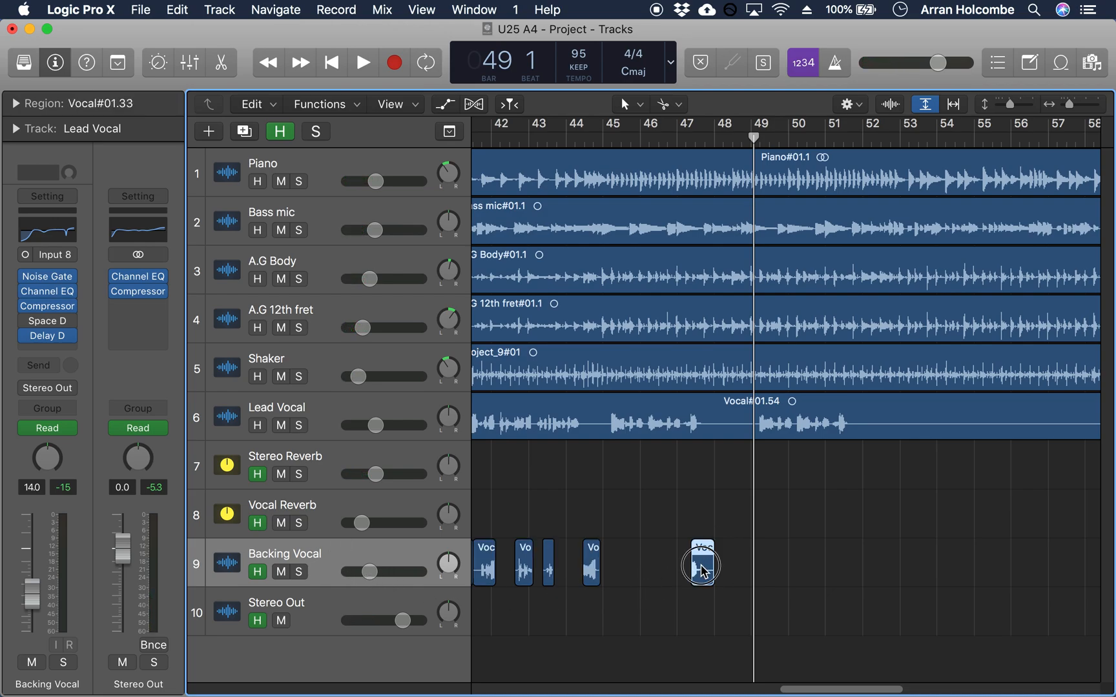
pyautogui.click(50, 336)
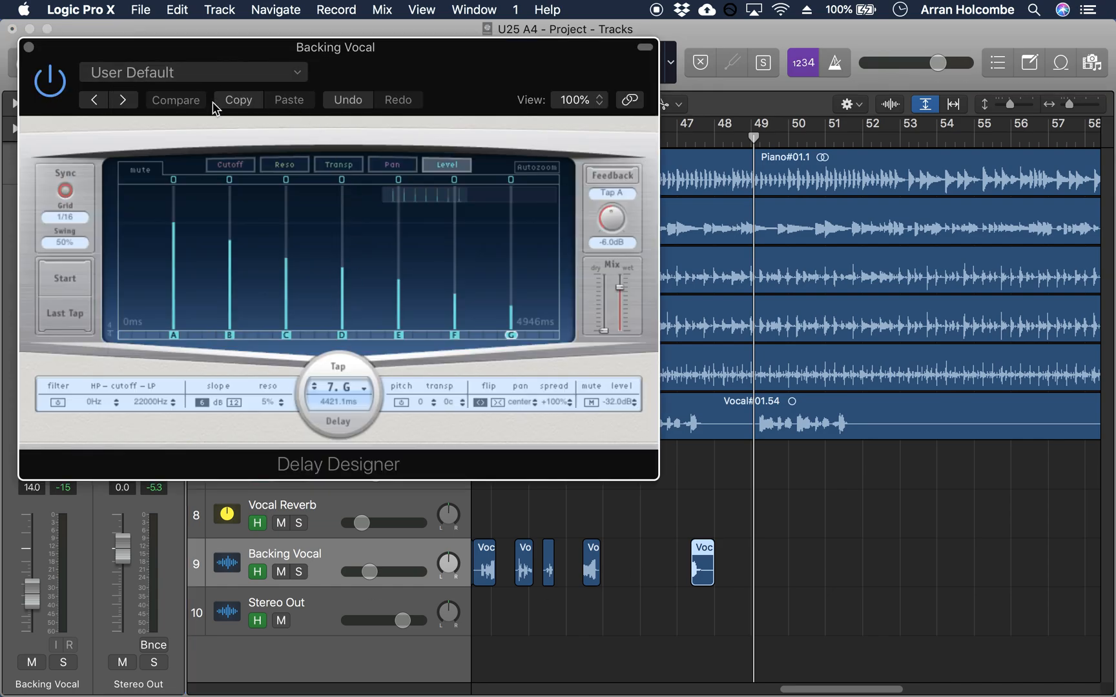
pyautogui.click(299, 79)
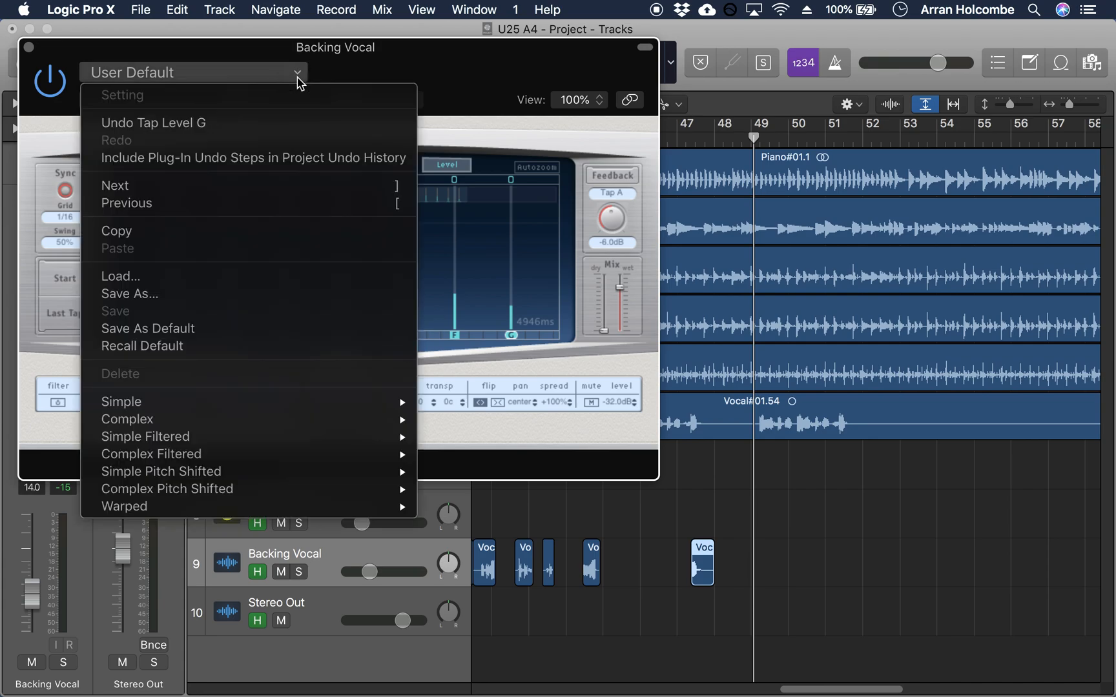
pyautogui.click(196, 346)
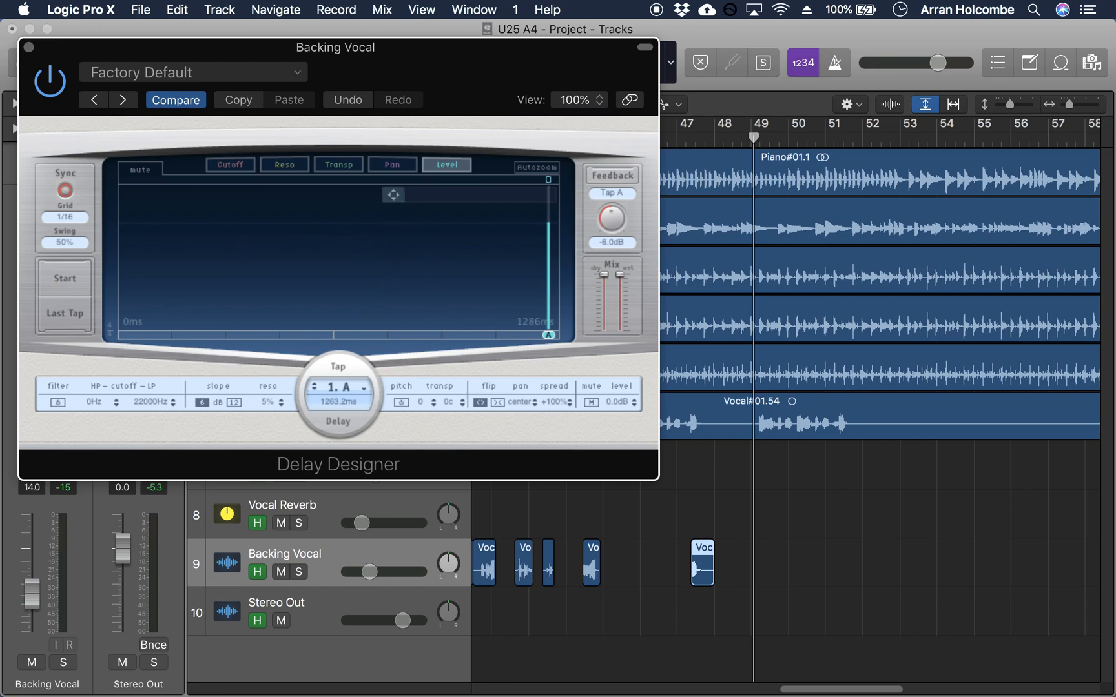
# Step: Set Delay Designer's sync grid to 1/4, comparing it with 1/16 along the way
pyautogui.moveTo(393, 194); pyautogui.dragTo(378, 171)
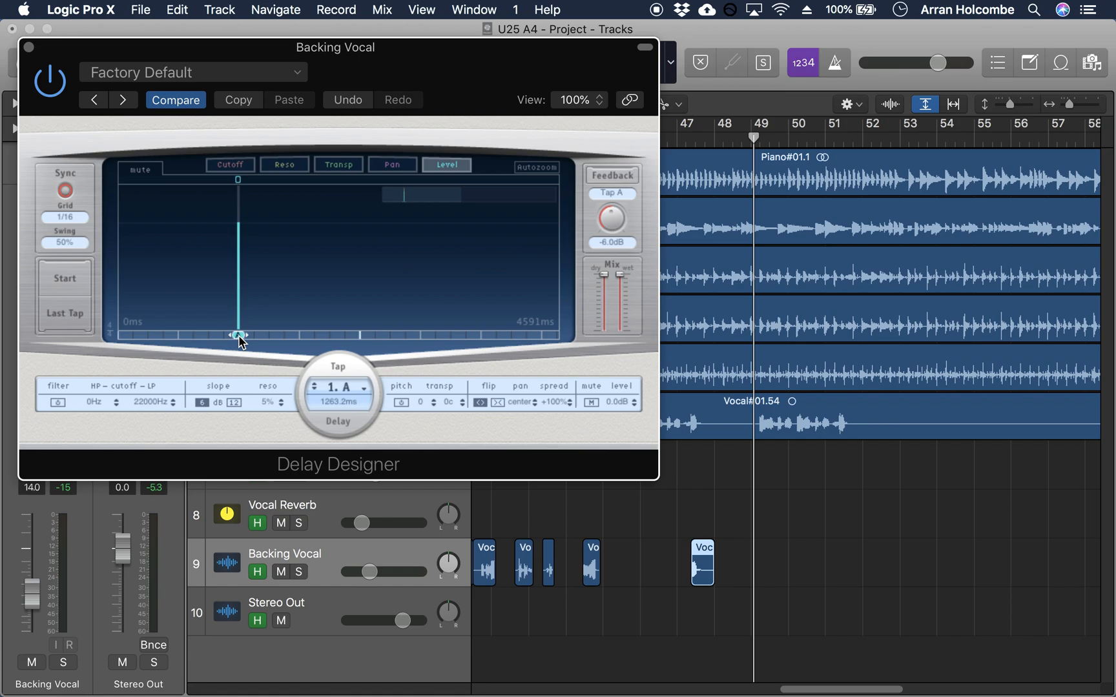
pyautogui.click(67, 217)
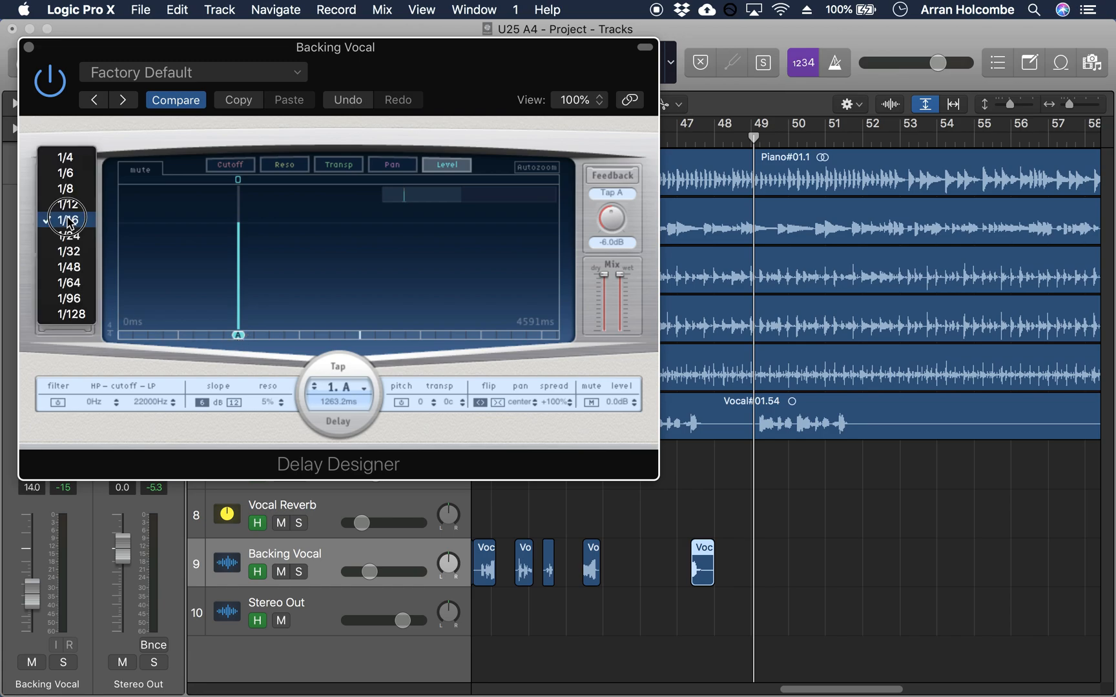
pyautogui.click(75, 163)
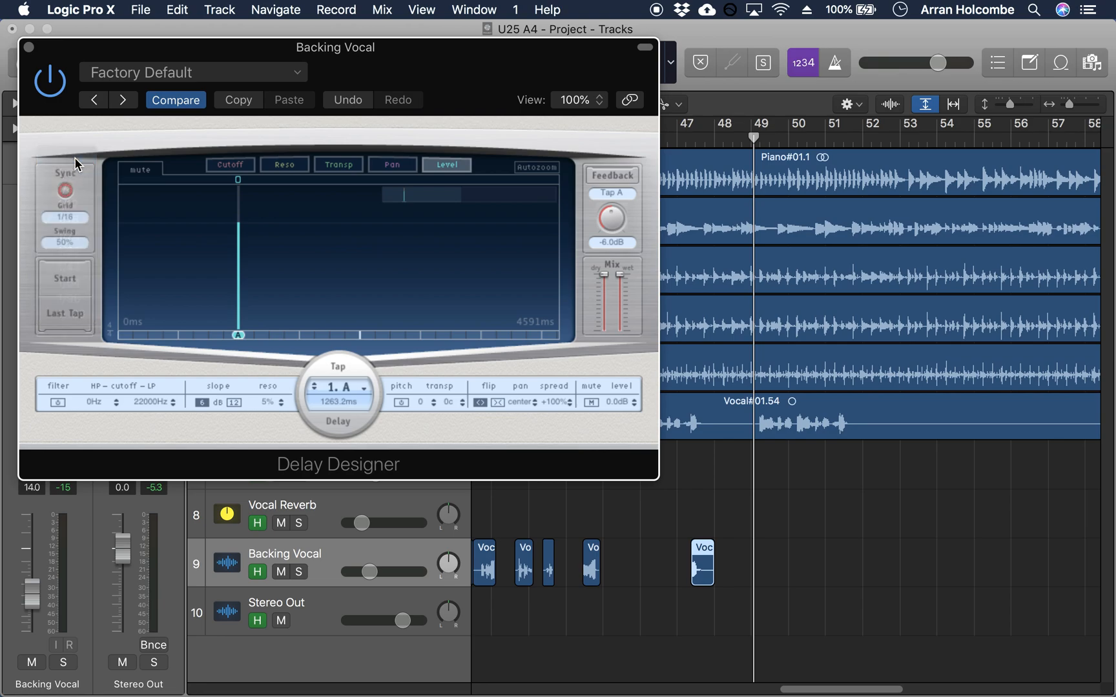
pyautogui.click(74, 218)
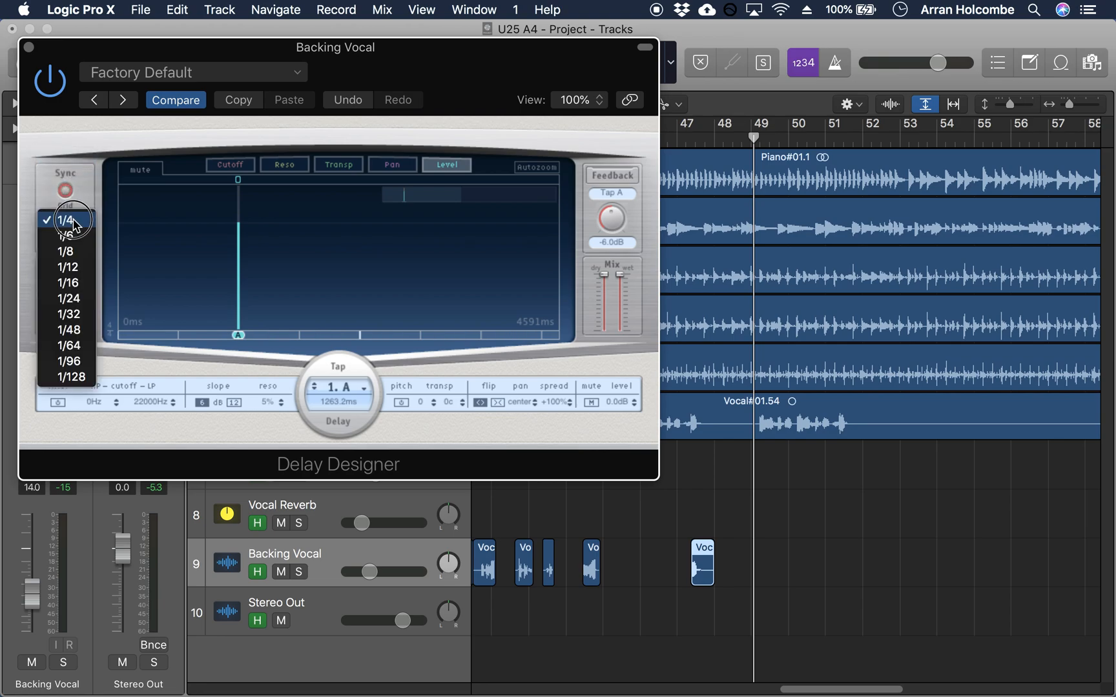
pyautogui.click(68, 283)
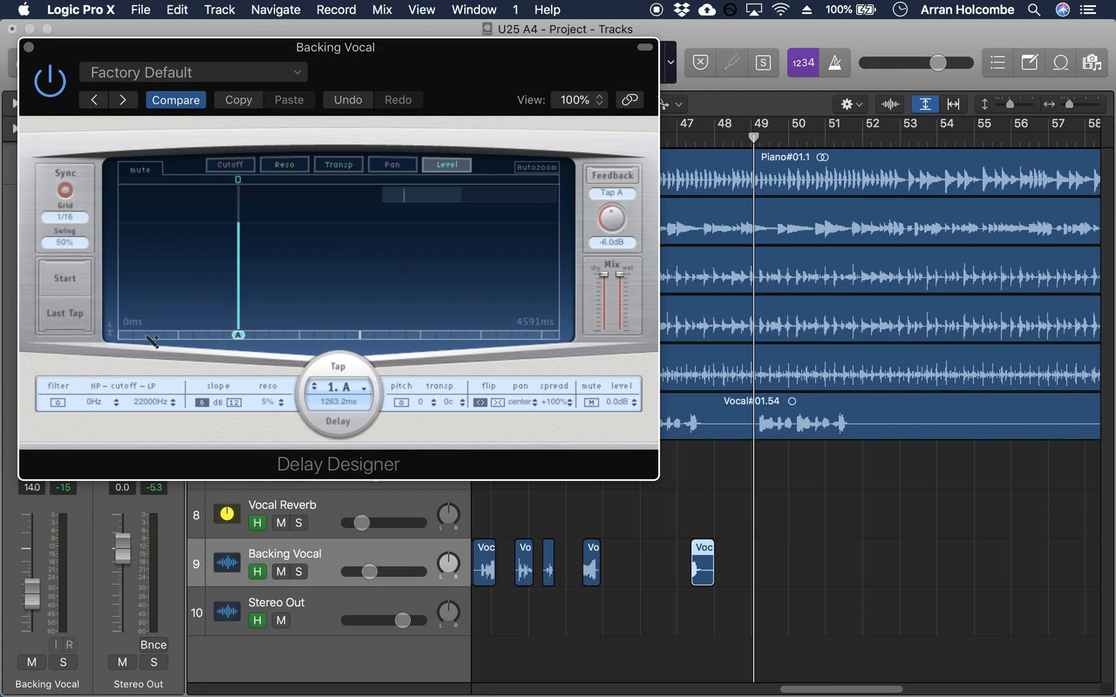
pyautogui.click(74, 222)
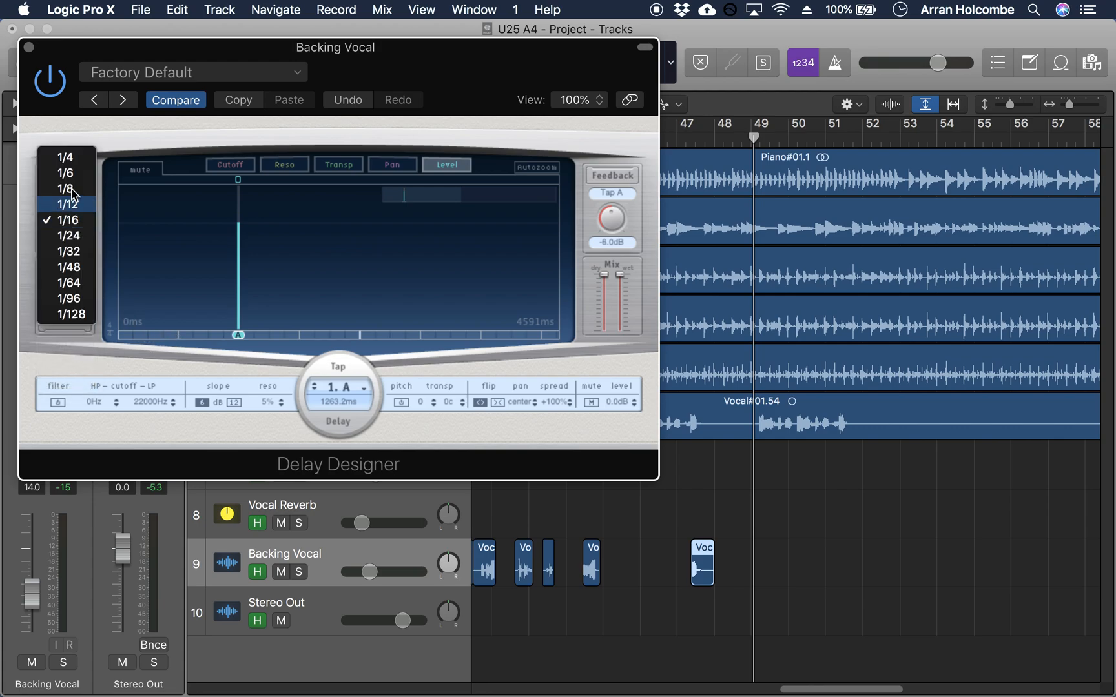
pyautogui.click(73, 162)
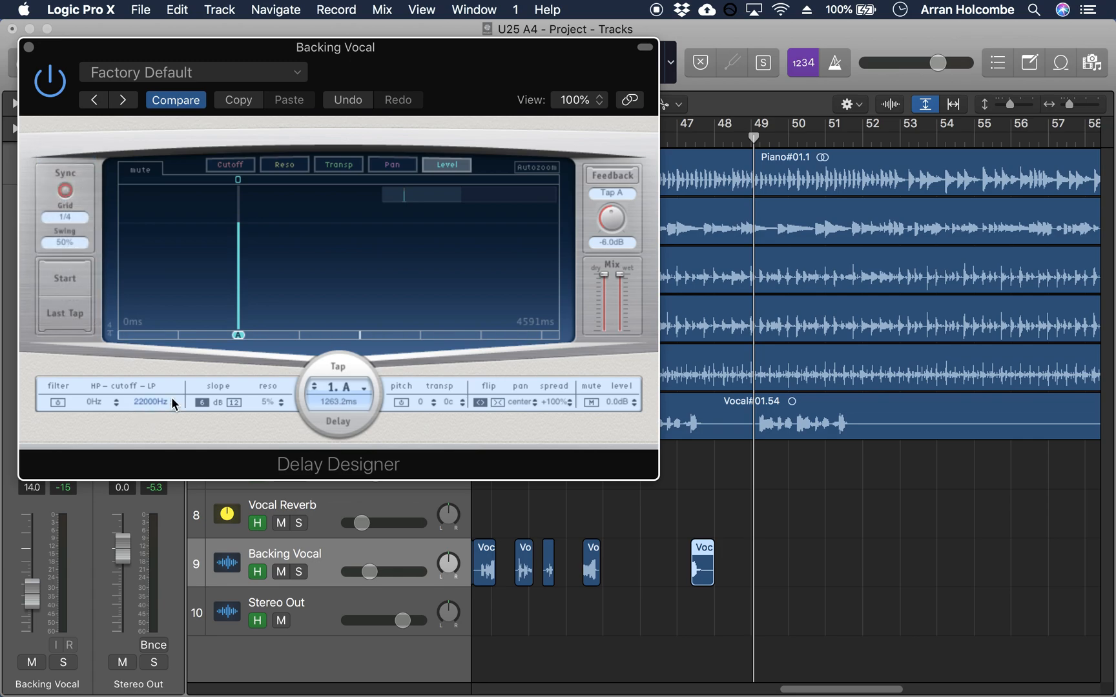
# Step: Move tap A to the first quarter-note division at 631.6 ms and add taps B to F on the following divisions
pyautogui.moveTo(239, 337); pyautogui.dragTo(179, 341)
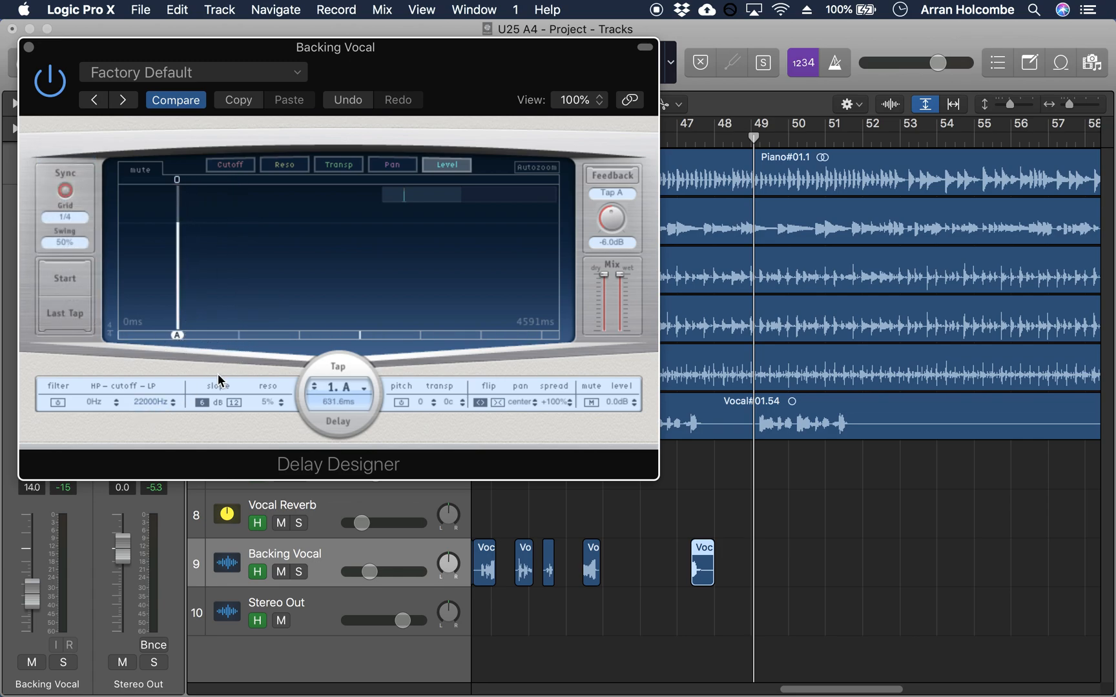
pyautogui.click(239, 335)
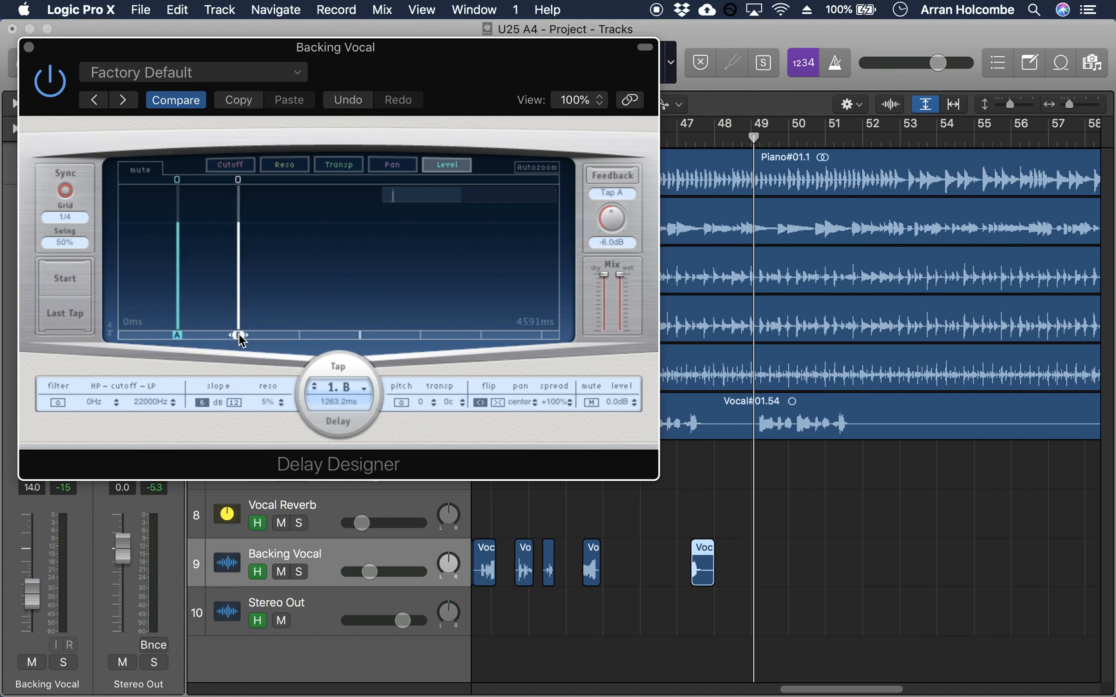
pyautogui.click(298, 336)
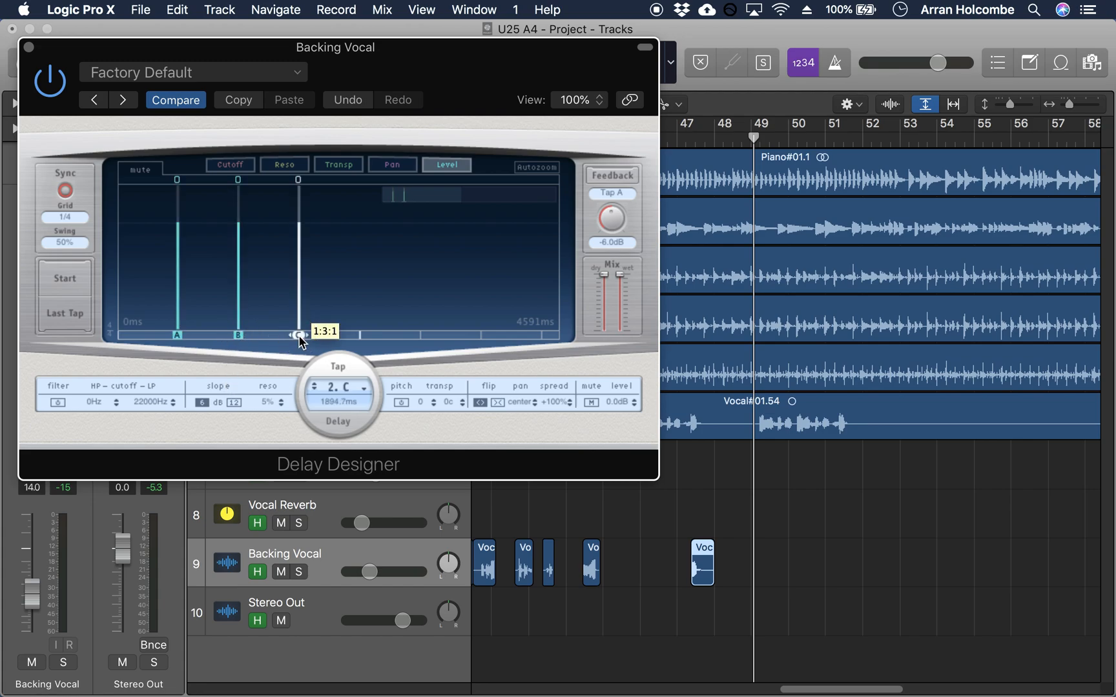
pyautogui.click(359, 336)
pyautogui.click(420, 335)
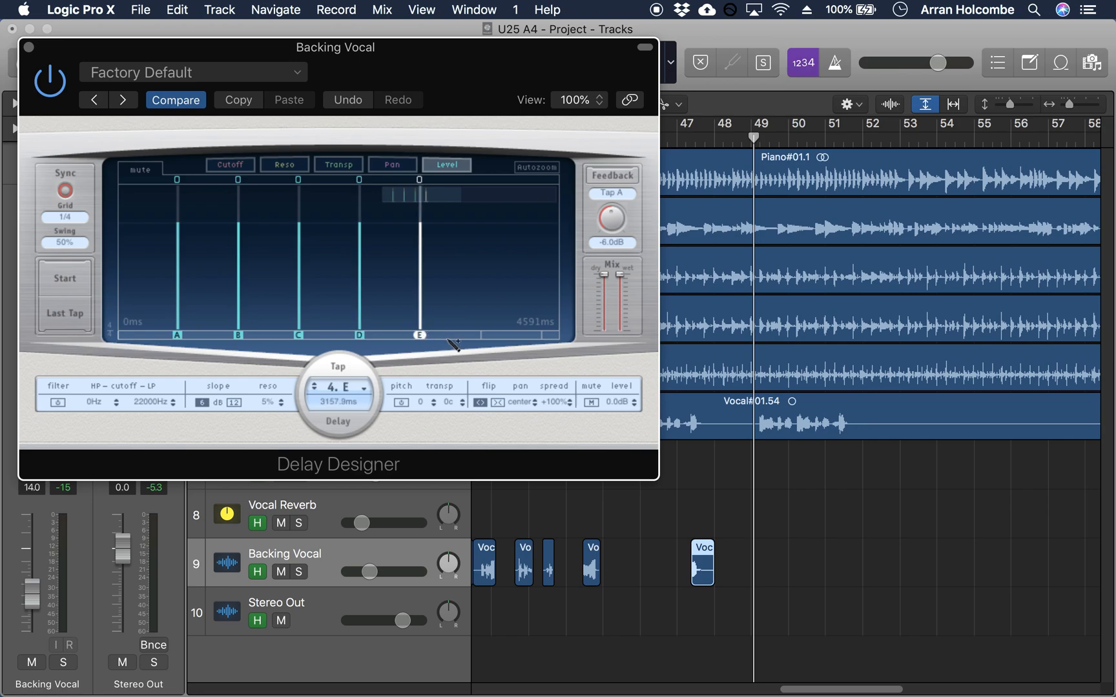
pyautogui.click(481, 335)
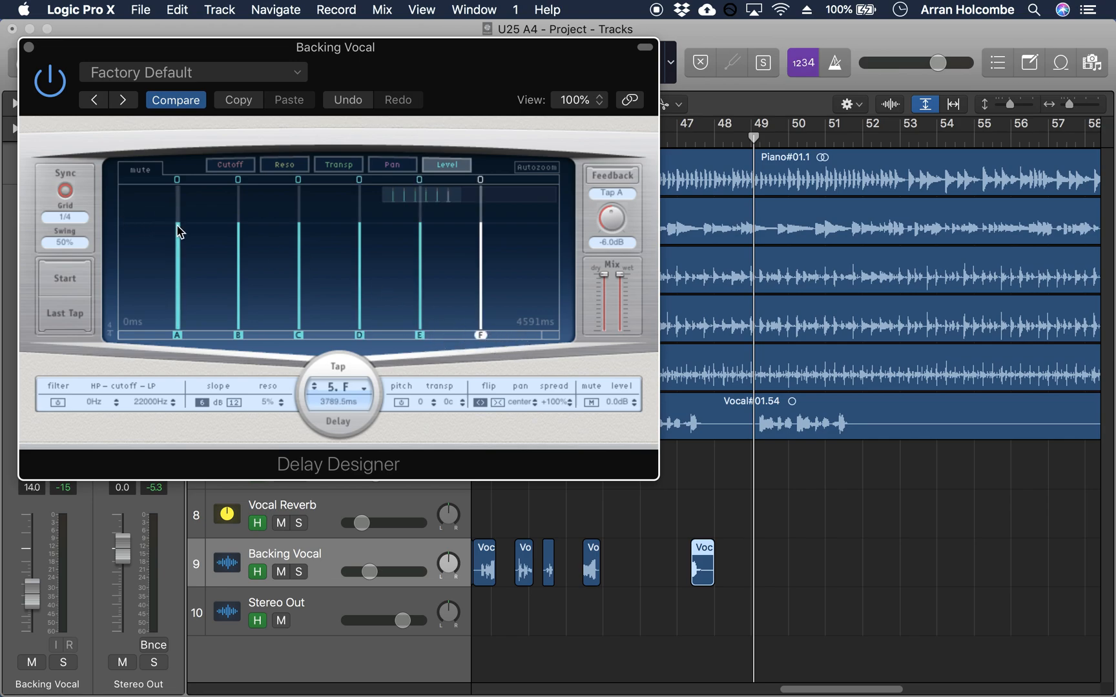
# Step: Lower the levels of taps A to F in a descending slope, with A at -3.0 dB, C at -8.5 dB and F at -18.0 dB
pyautogui.moveTo(177, 226); pyautogui.dragTo(240, 260)
pyautogui.moveTo(299, 230); pyautogui.dragTo(297, 266)
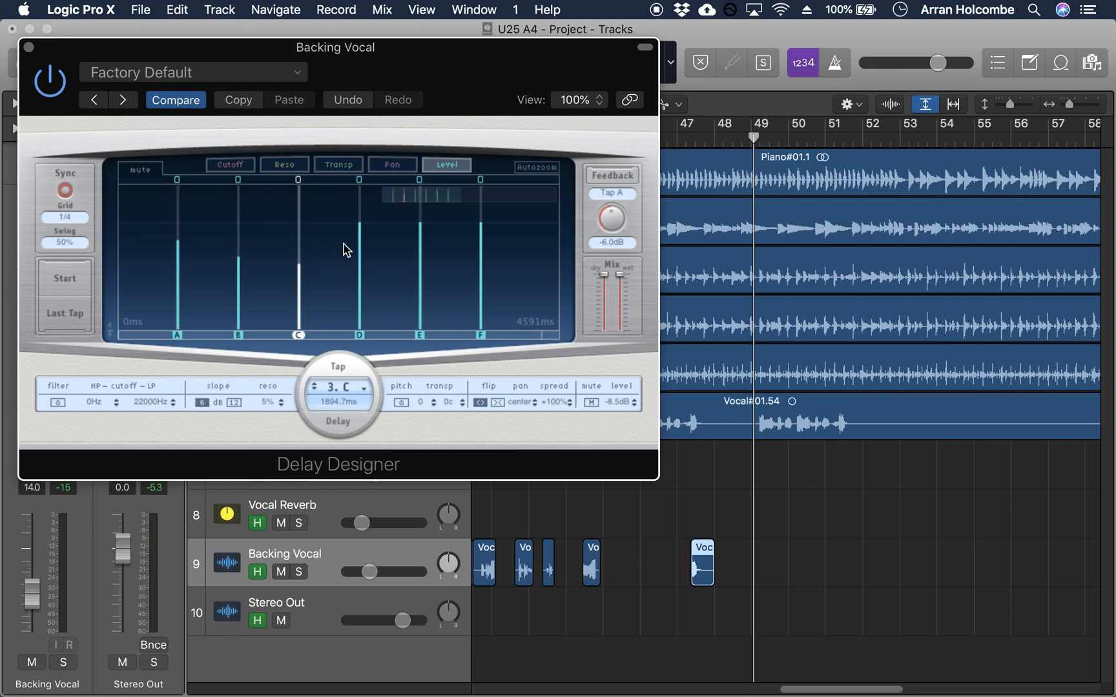
pyautogui.moveTo(359, 236); pyautogui.dragTo(361, 280)
pyautogui.moveTo(424, 232); pyautogui.dragTo(422, 287)
pyautogui.moveTo(481, 229); pyautogui.dragTo(477, 296)
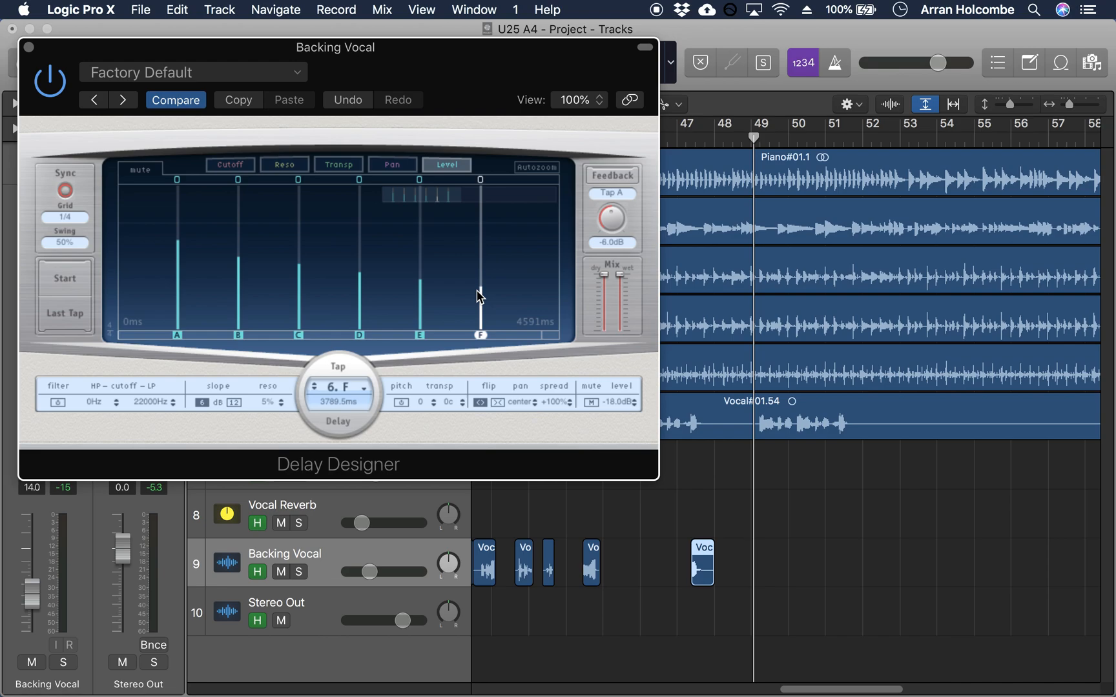
# Step: Play the mix from bar 47 with Delay Designer open, stopping at bar 50
pyautogui.click(684, 139)
pyautogui.press('space')
pyautogui.click(485, 355)
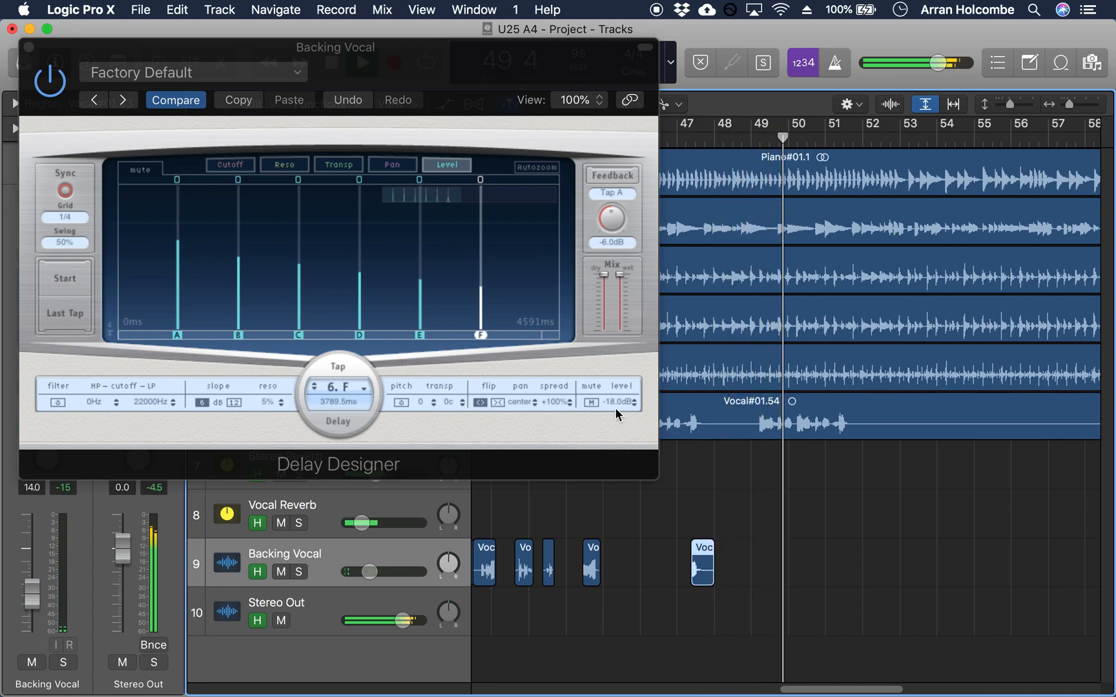
pyautogui.press('space')
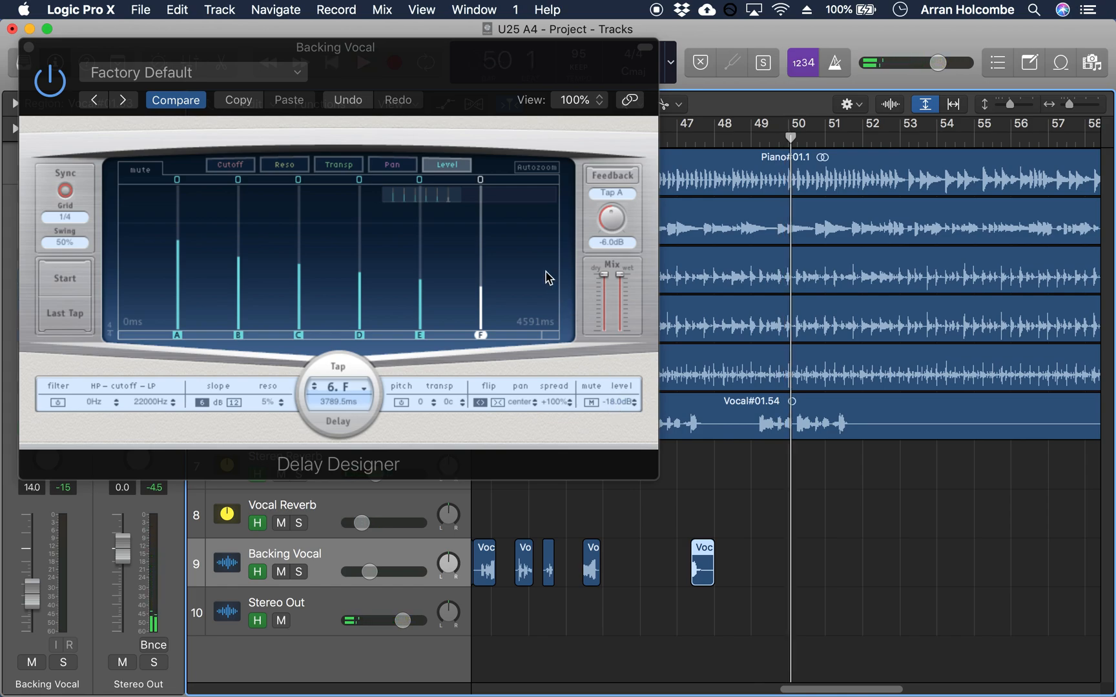
# Step: Examine the taps' Level, Pan, Transp and Reso displays in Delay Designer
pyautogui.click(439, 169)
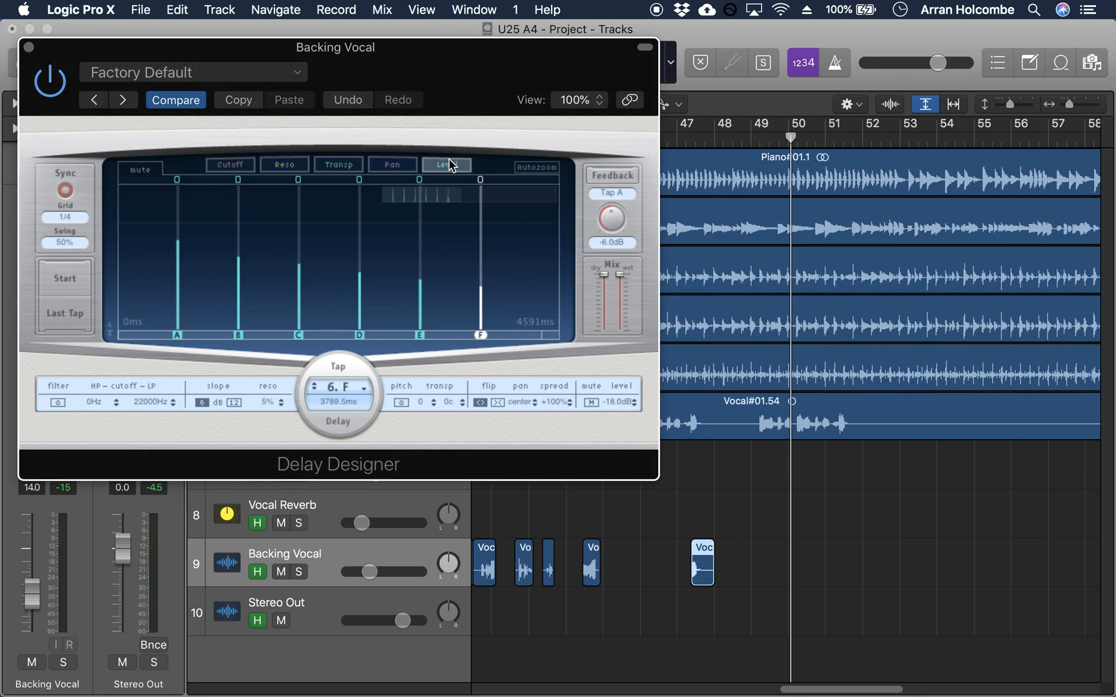
pyautogui.click(390, 169)
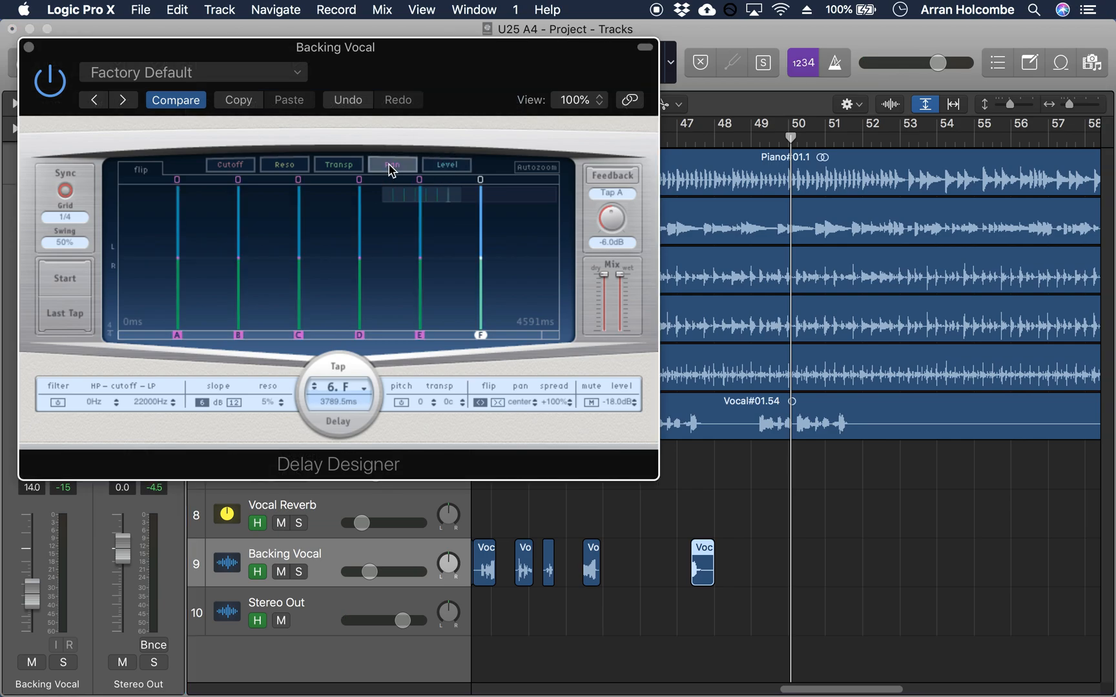
pyautogui.click(351, 169)
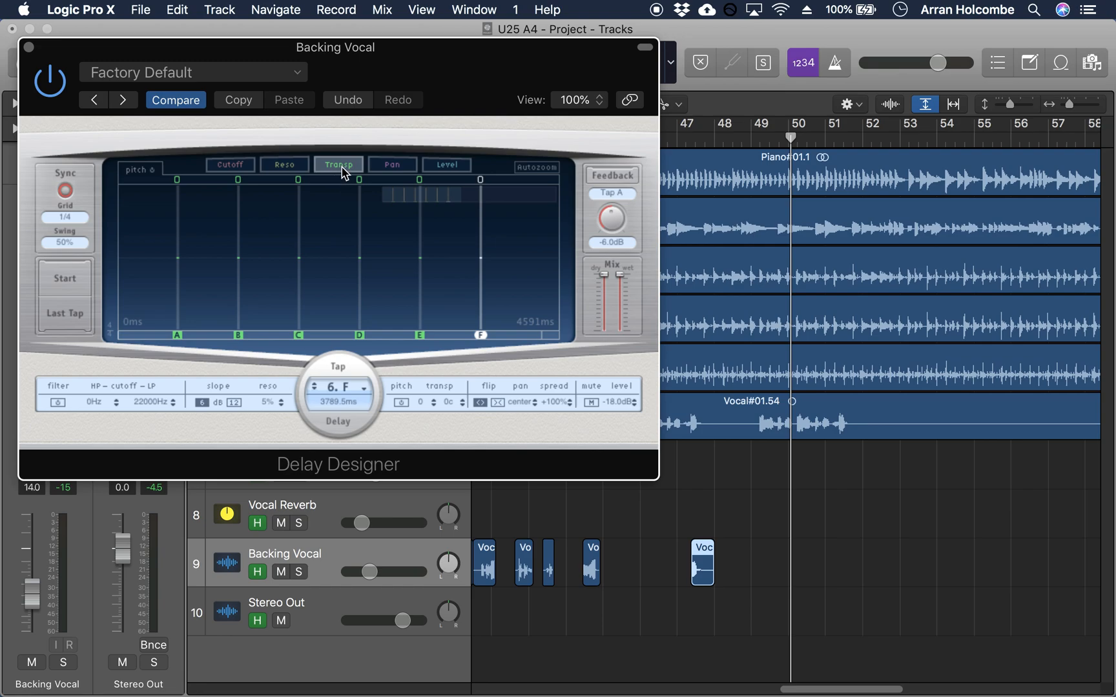
pyautogui.click(283, 169)
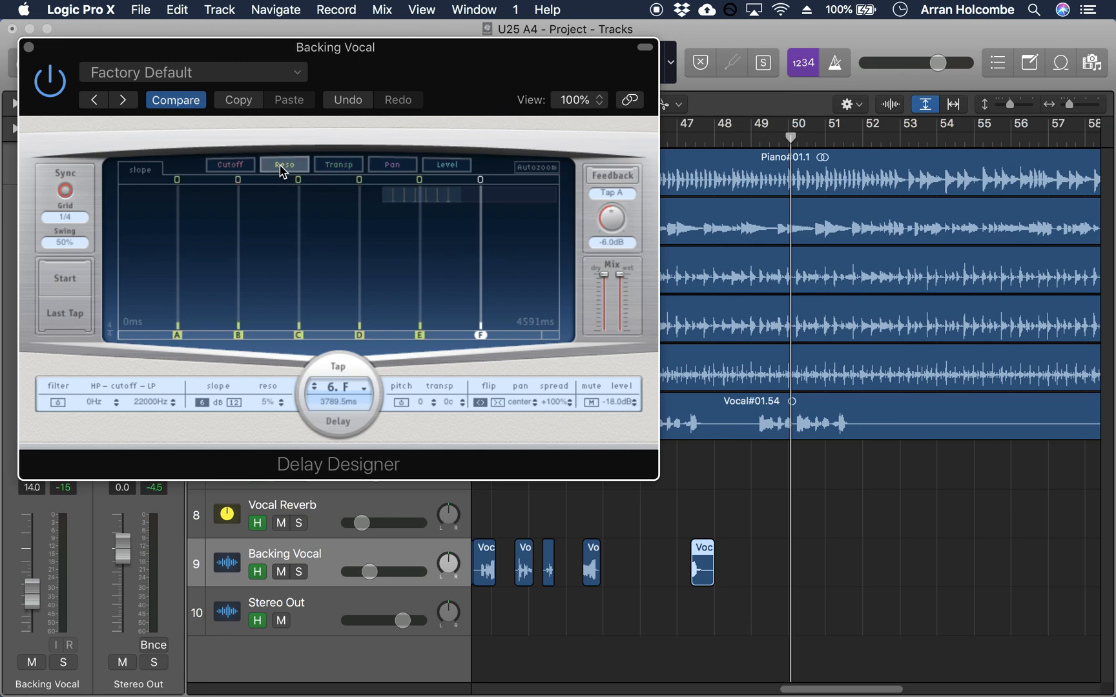
# Step: Enable the filters of taps A to F and lower their low-pass cutoffs progressively, ending with tap F at 385 Hz
pyautogui.click(229, 169)
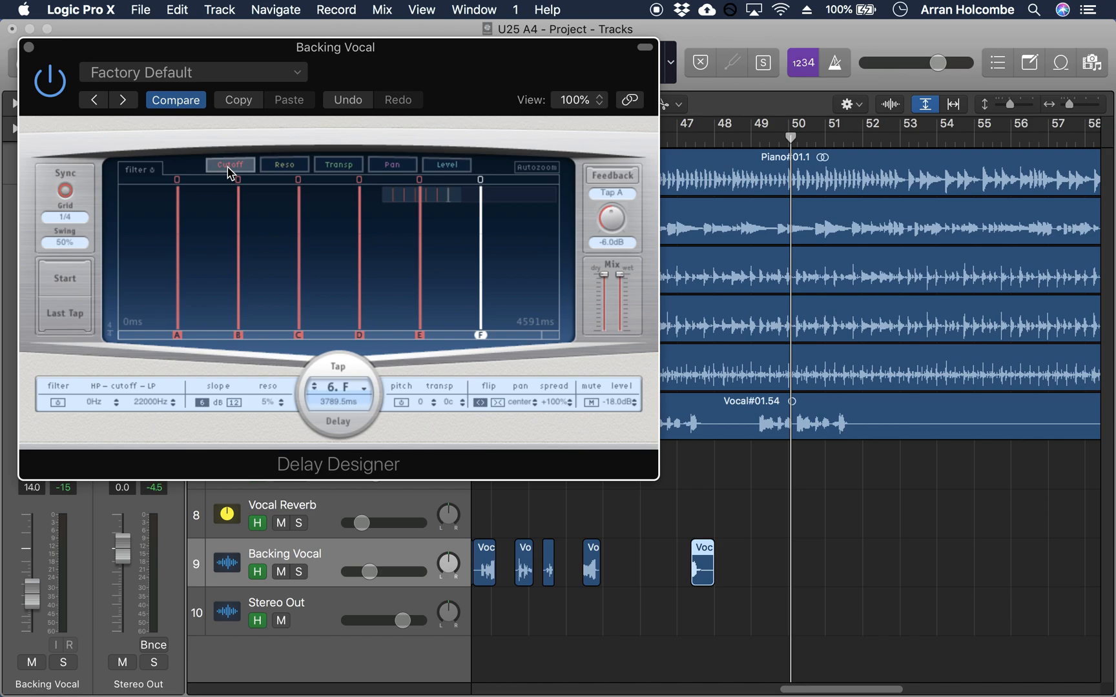
pyautogui.click(179, 194)
pyautogui.moveTo(179, 194)
pyautogui.mouseDown()
pyautogui.moveTo(181, 215)
pyautogui.moveTo(177, 176)
pyautogui.mouseUp()
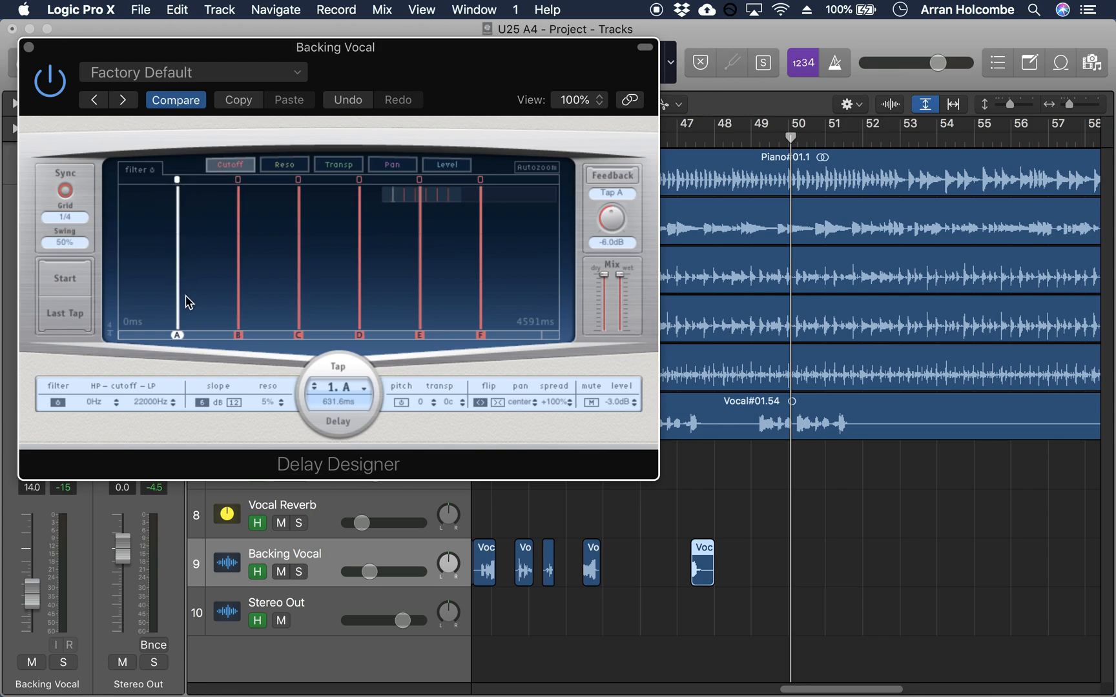
pyautogui.moveTo(182, 333)
pyautogui.mouseDown()
pyautogui.moveTo(181, 294)
pyautogui.moveTo(187, 335)
pyautogui.mouseUp()
pyautogui.moveTo(181, 193); pyautogui.dragTo(309, 232)
pyautogui.moveTo(360, 195); pyautogui.dragTo(367, 239)
pyautogui.moveTo(423, 195); pyautogui.dragTo(426, 257)
pyautogui.moveTo(480, 193); pyautogui.dragTo(484, 274)
# Step: Play the mix with the filtered delay taps from bar 47, stopping late in bar 49, and close Delay Designer
pyautogui.click(680, 138)
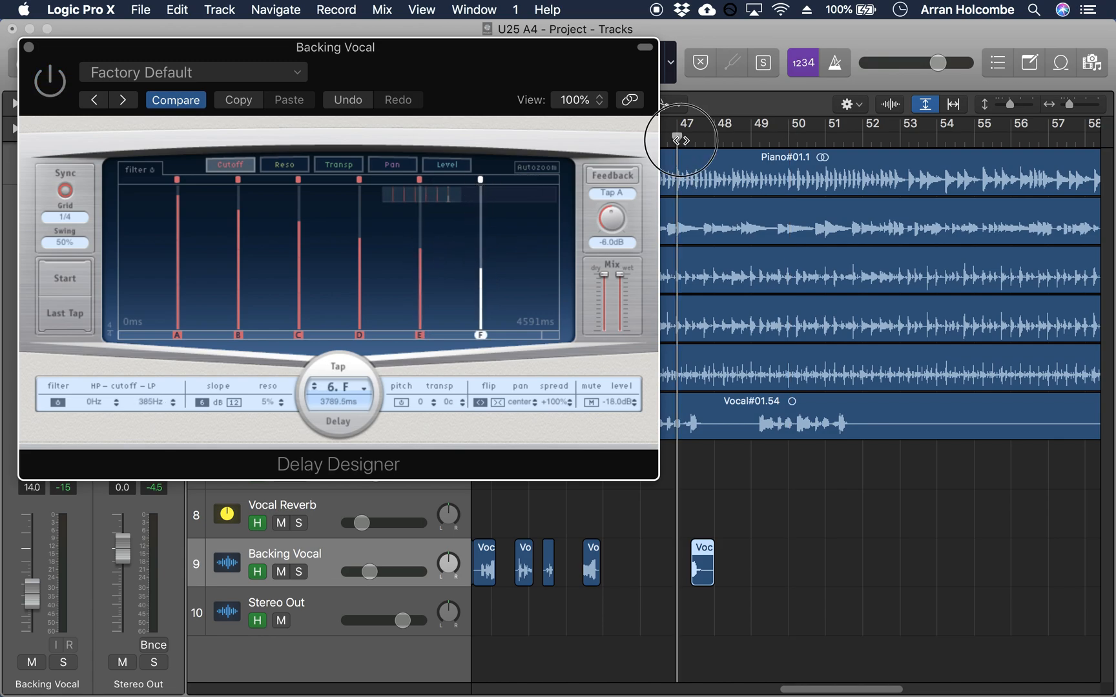
pyautogui.press('space')
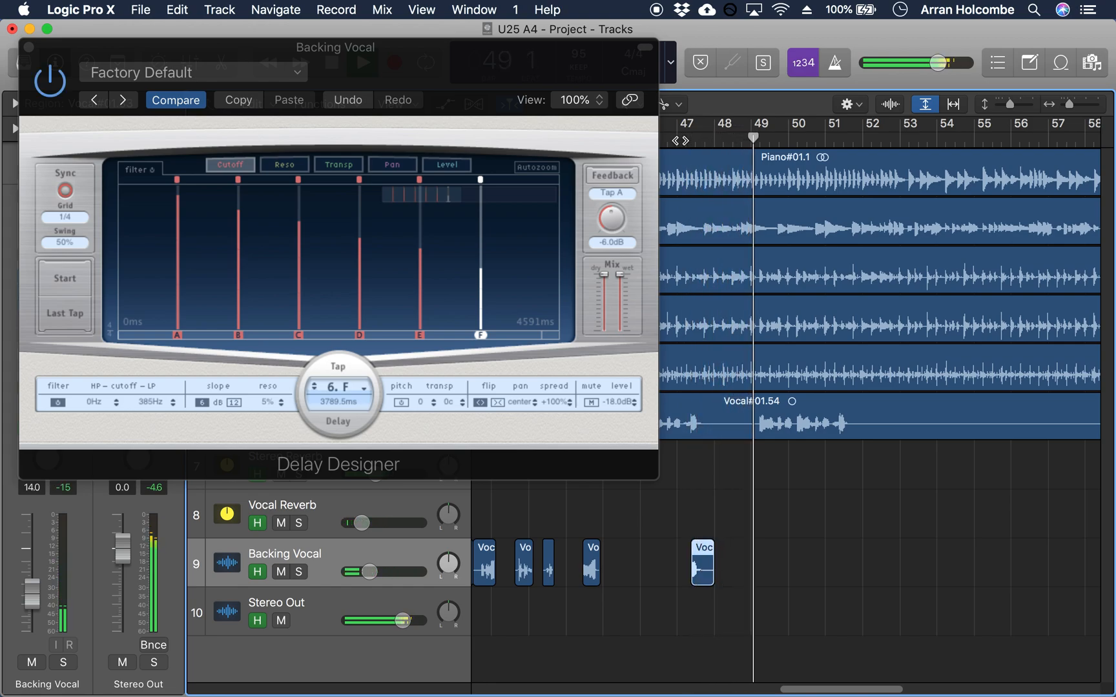
pyautogui.press('space')
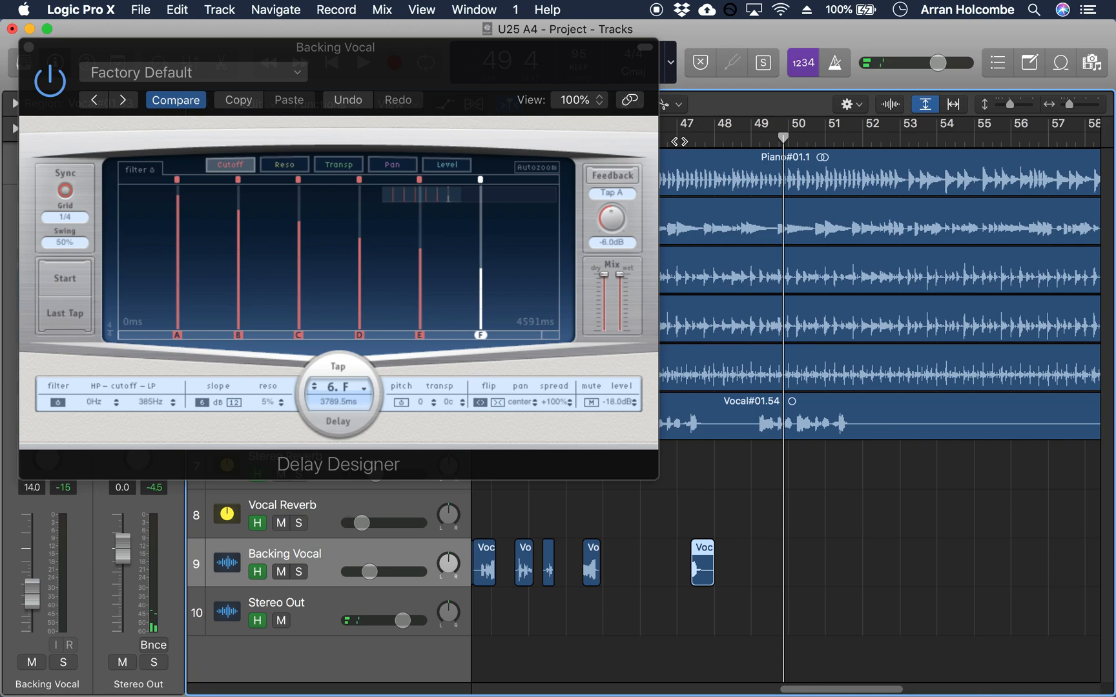
pyautogui.click(29, 46)
# Step: Show the automation on all tracks, with Backing Vocal's lane in view up to the end of the song
pyautogui.click(639, 464)
pyautogui.moveTo(1067, 104); pyautogui.dragTo(1060, 107)
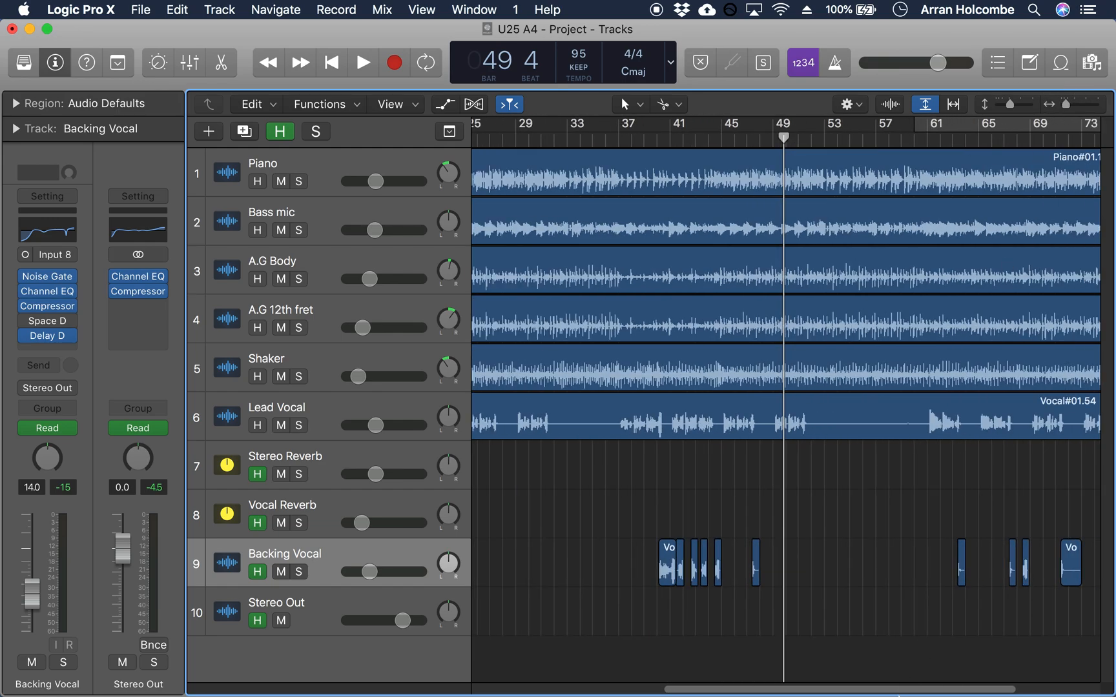
pyautogui.moveTo(902, 682); pyautogui.dragTo(958, 673)
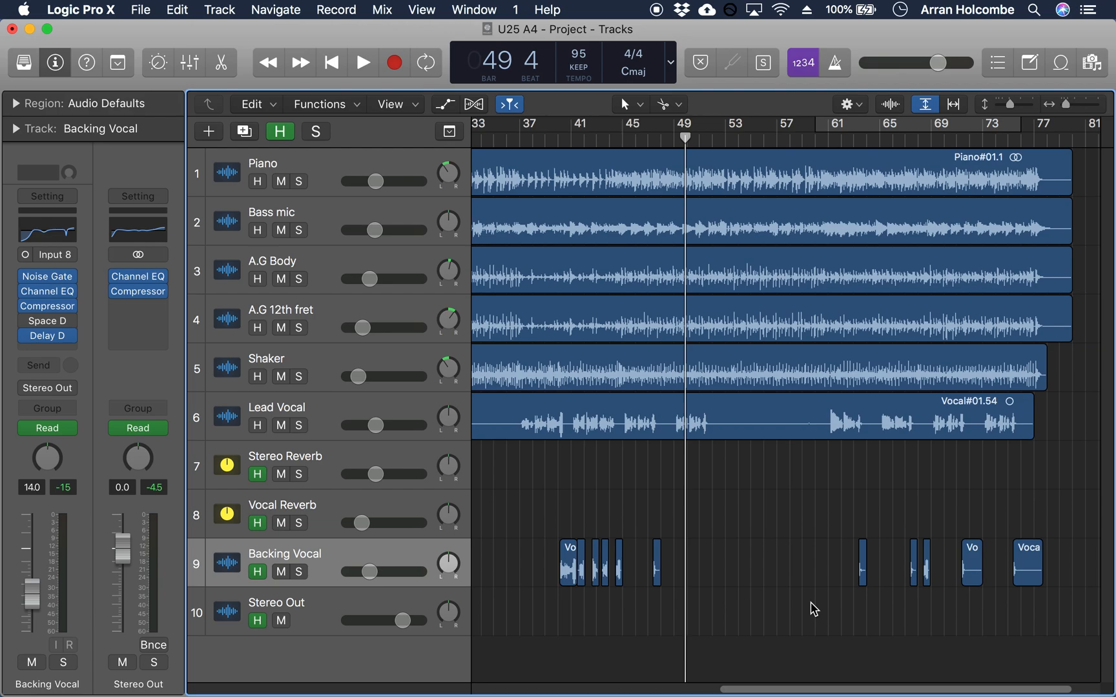
pyautogui.press('a')
pyautogui.scroll(-3, 814, 611)
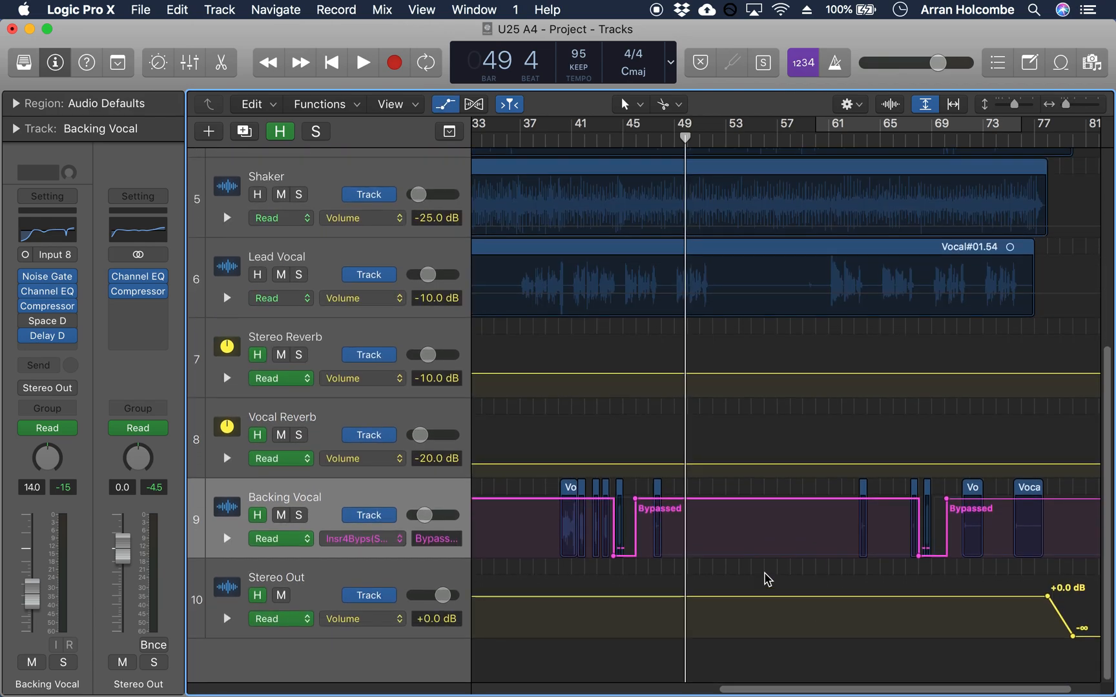
# Step: Show Backing Vocal's Insert 2 Bypass (Channel EQ) automation in its lane
pyautogui.click(323, 502)
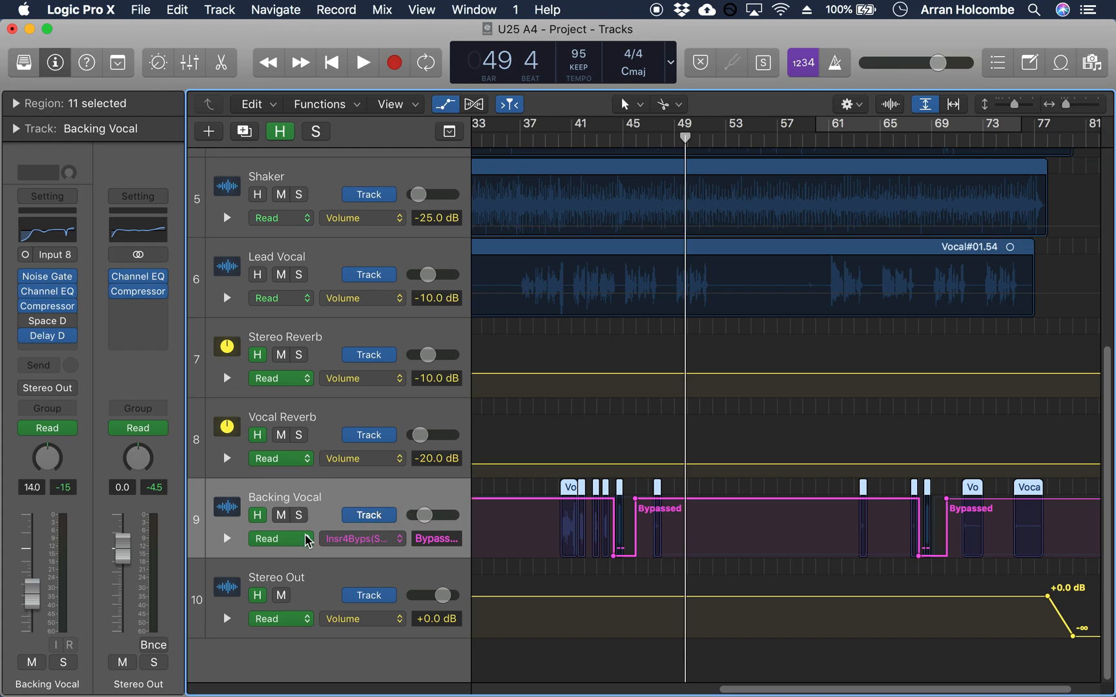
pyautogui.press('a')
pyautogui.press('a')
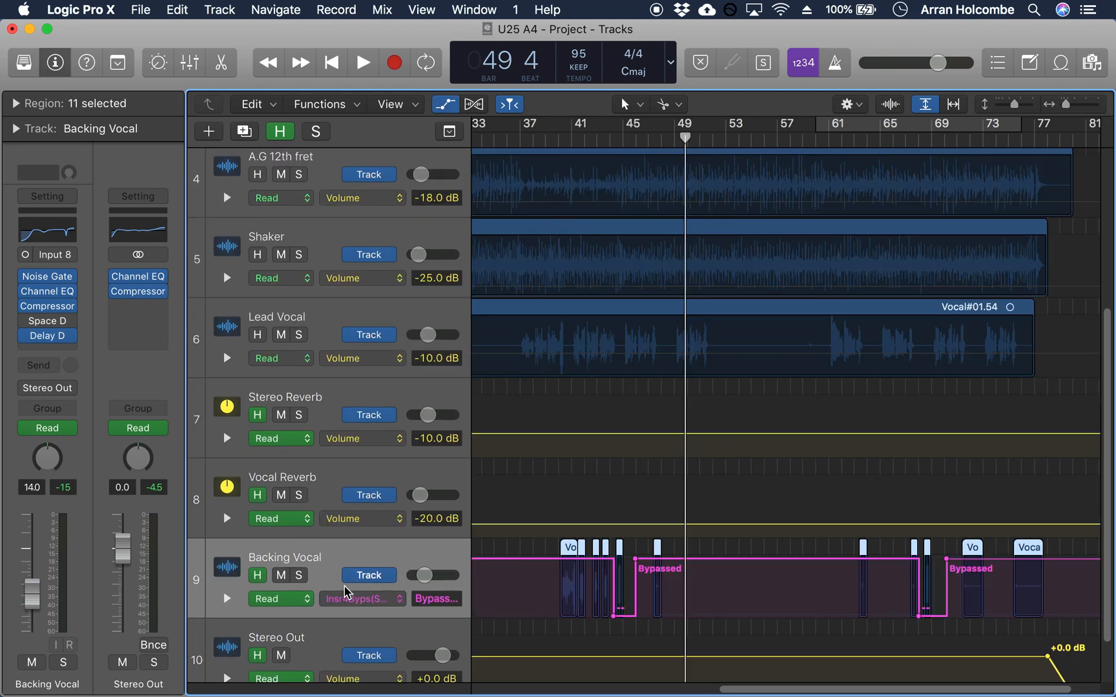
pyautogui.click(401, 604)
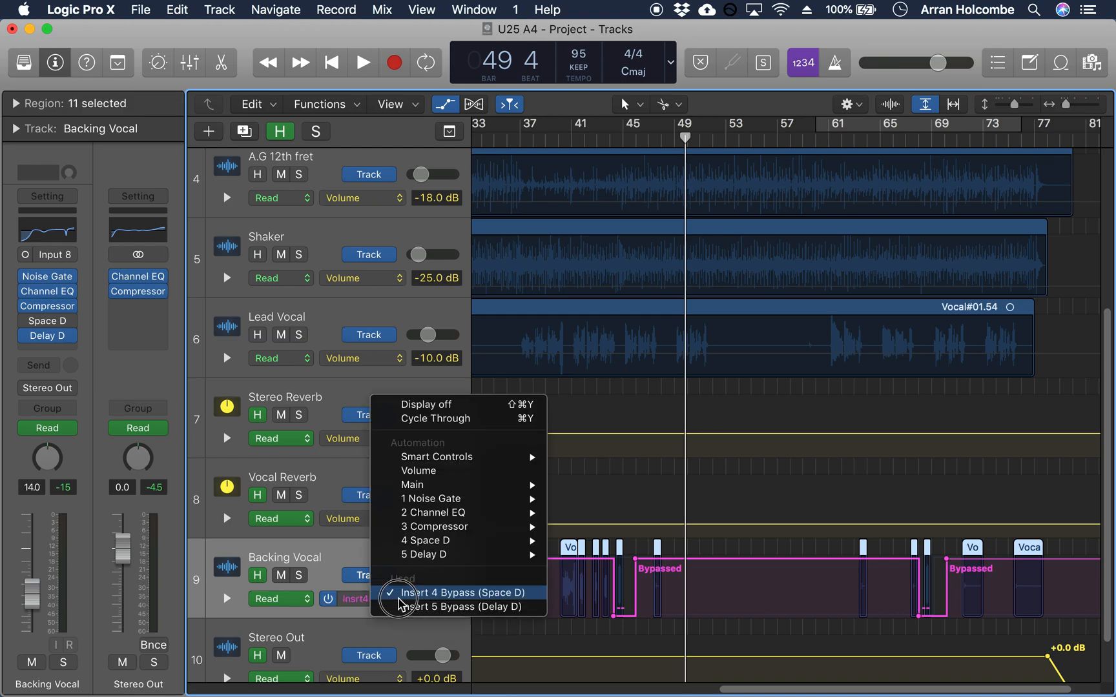
pyautogui.moveTo(432, 503)
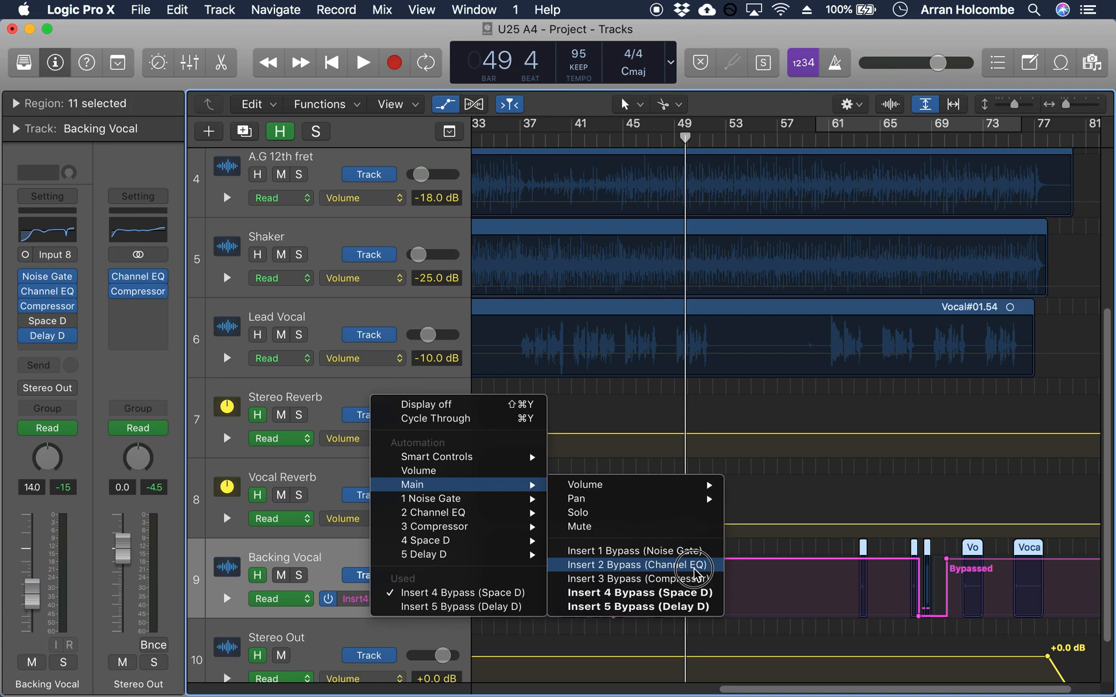
pyautogui.click(696, 565)
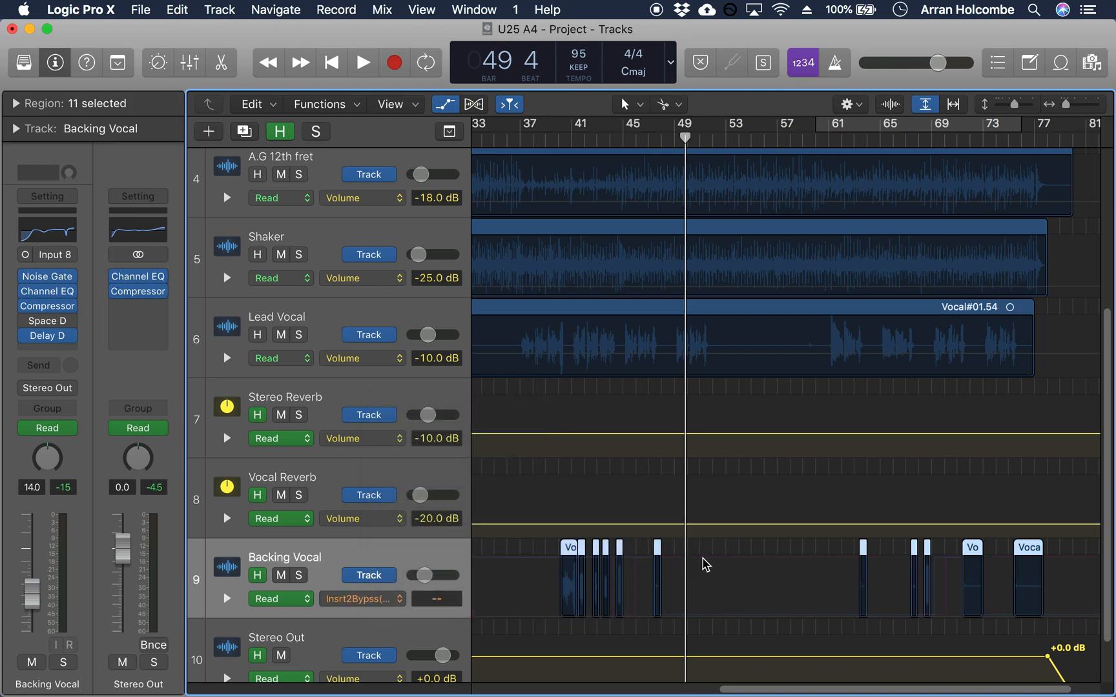
# Step: Draw bypass automation for Backing Vocal's Channel EQ, bypassed up to about bar 53 and active from there on
pyautogui.click(771, 566)
pyautogui.click(741, 616)
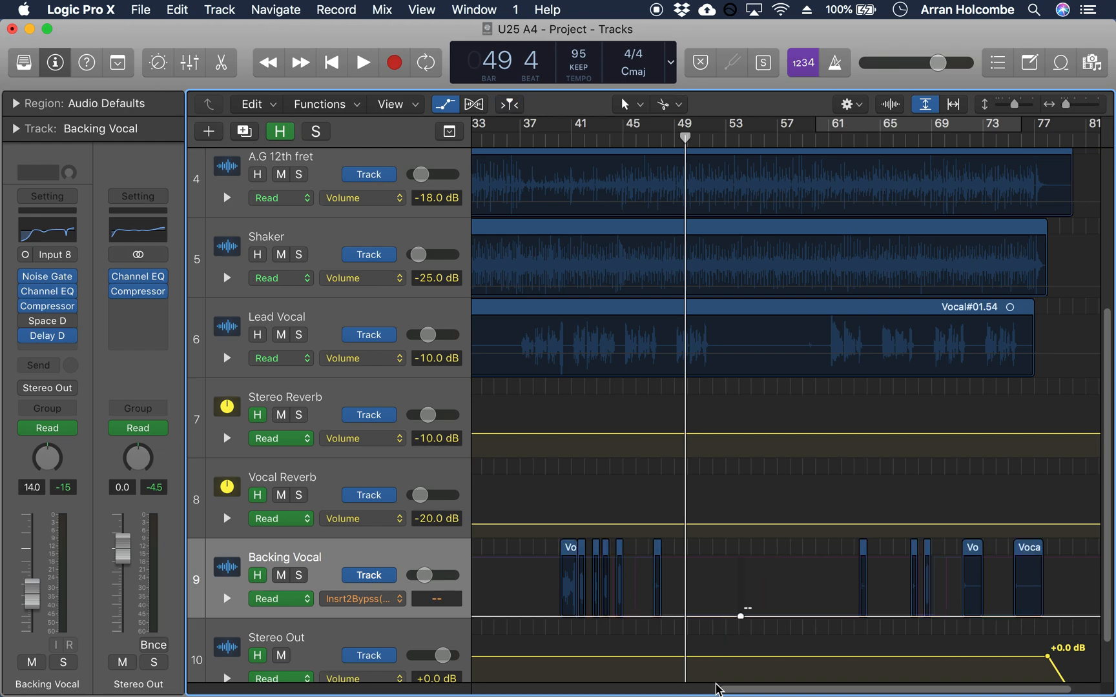
pyautogui.moveTo(704, 618); pyautogui.dragTo(740, 615)
pyautogui.moveTo(759, 692)
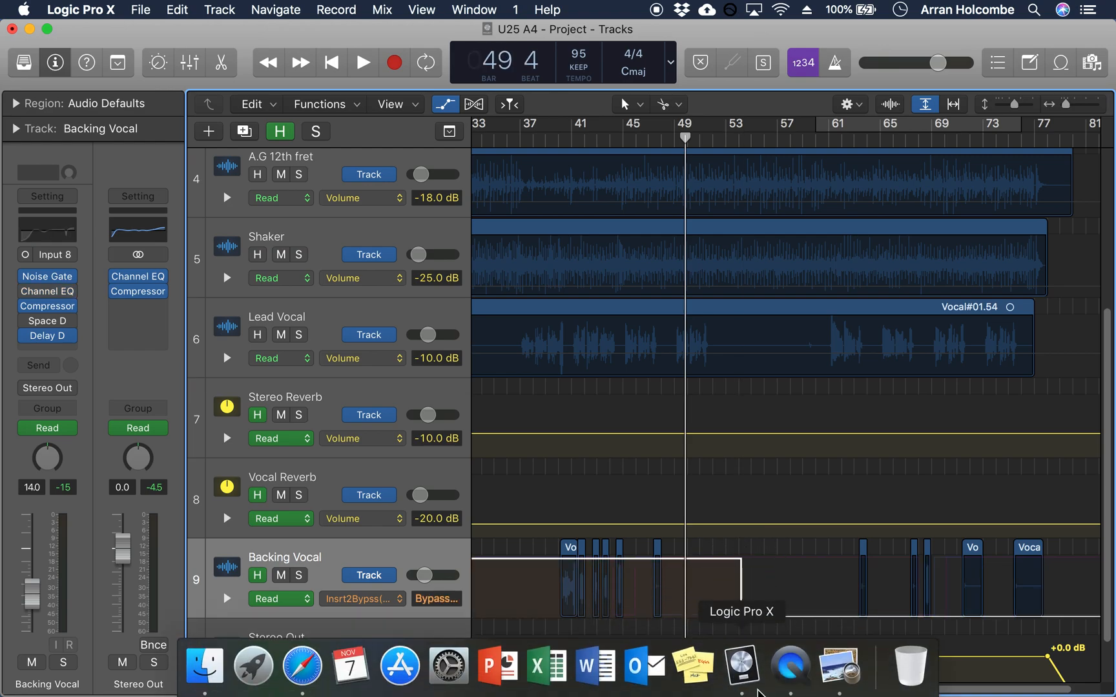
pyautogui.click(743, 608)
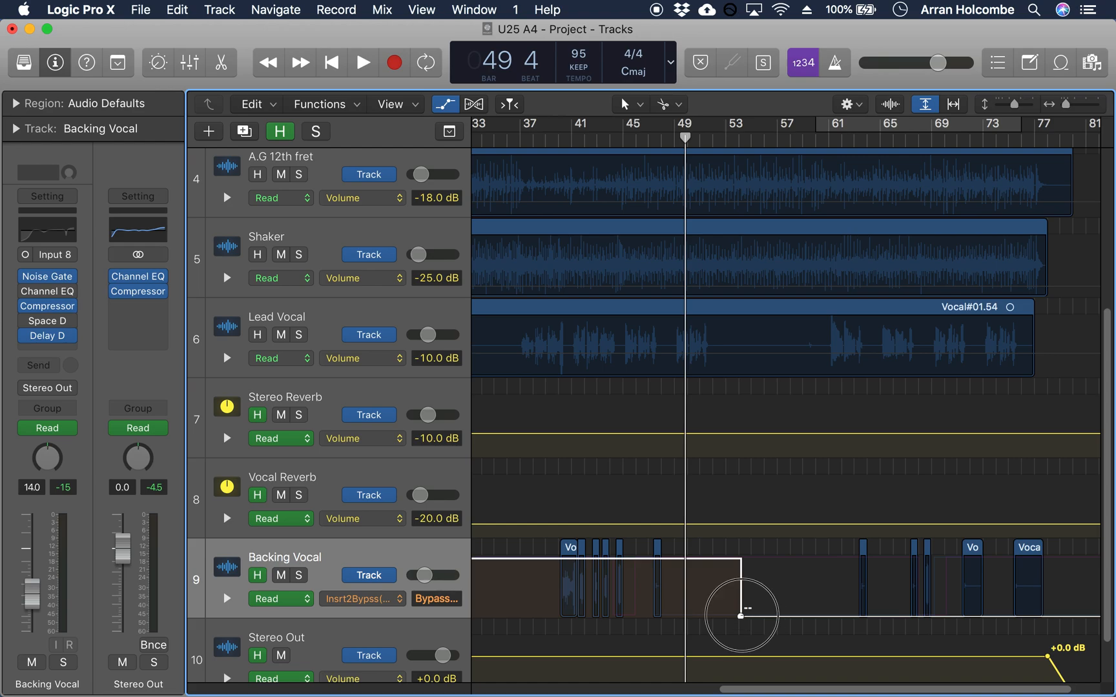
# Step: Remove the Channel EQ bypass automation at the start of Backing Vocal and switch the Channel EQ back on
pyautogui.moveTo(779, 689); pyautogui.dragTo(471, 688)
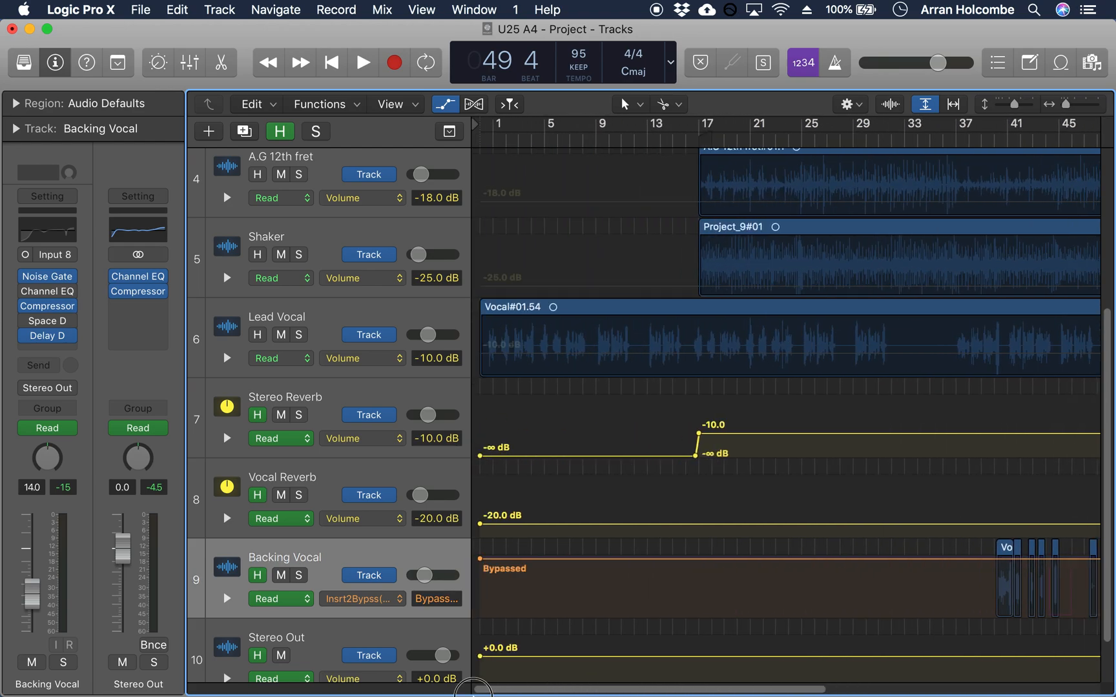
pyautogui.click(485, 568)
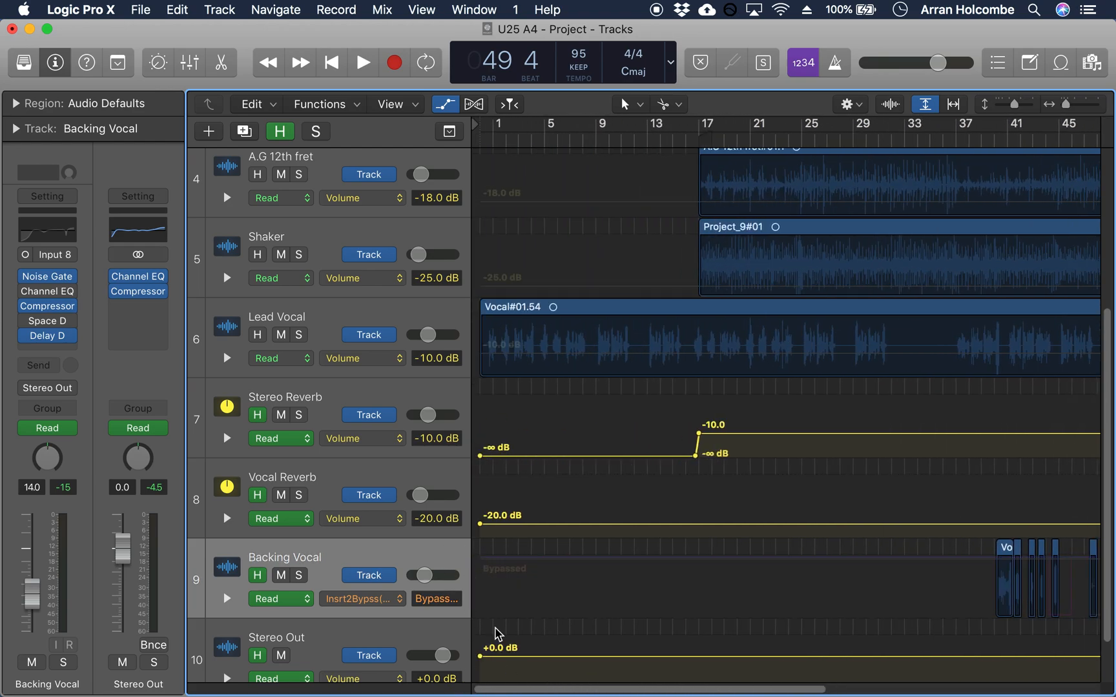
pyautogui.moveTo(68, 321)
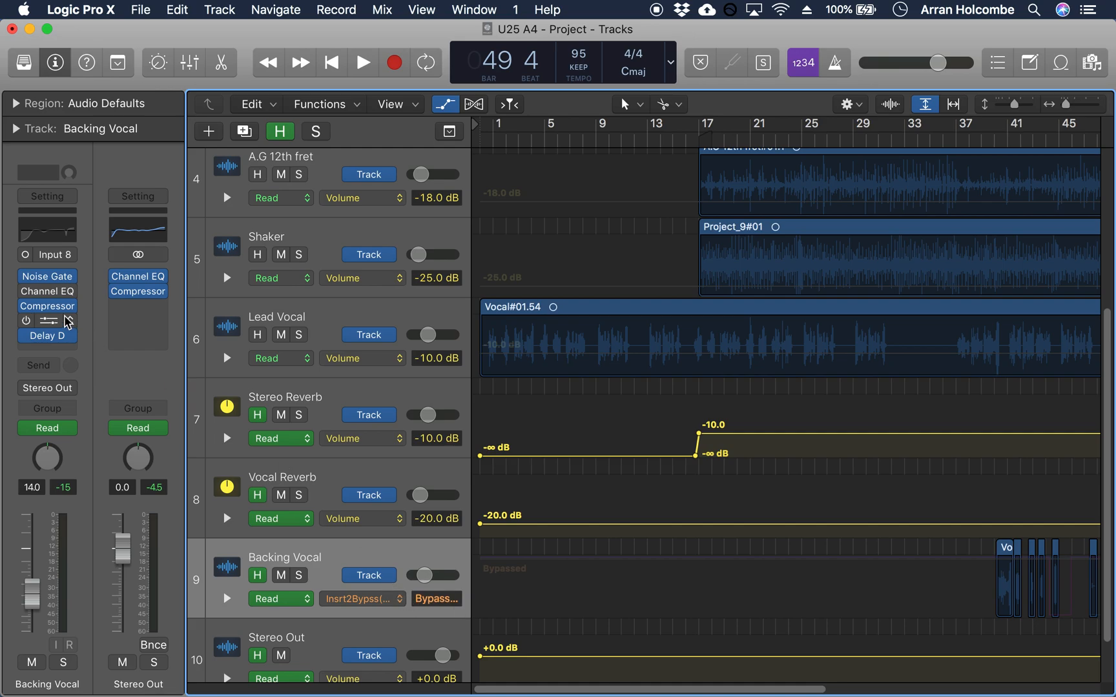
pyautogui.click(26, 292)
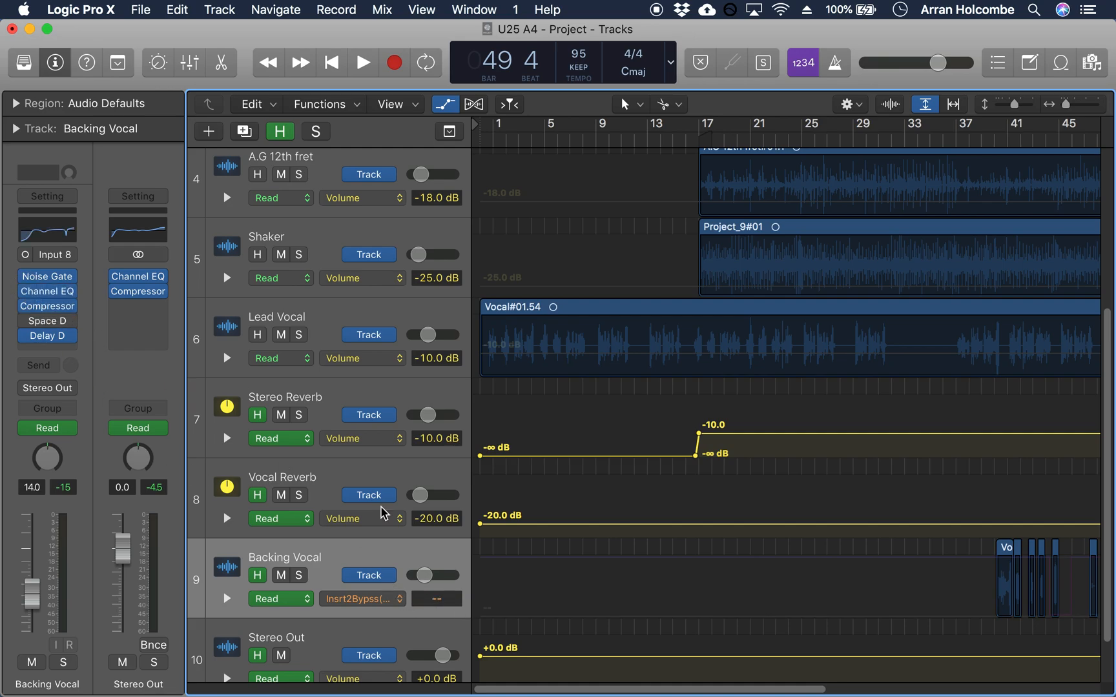
# Step: Hide the automation on all tracks and select the Lead Vocal track
pyautogui.moveTo(709, 691); pyautogui.dragTo(1041, 663)
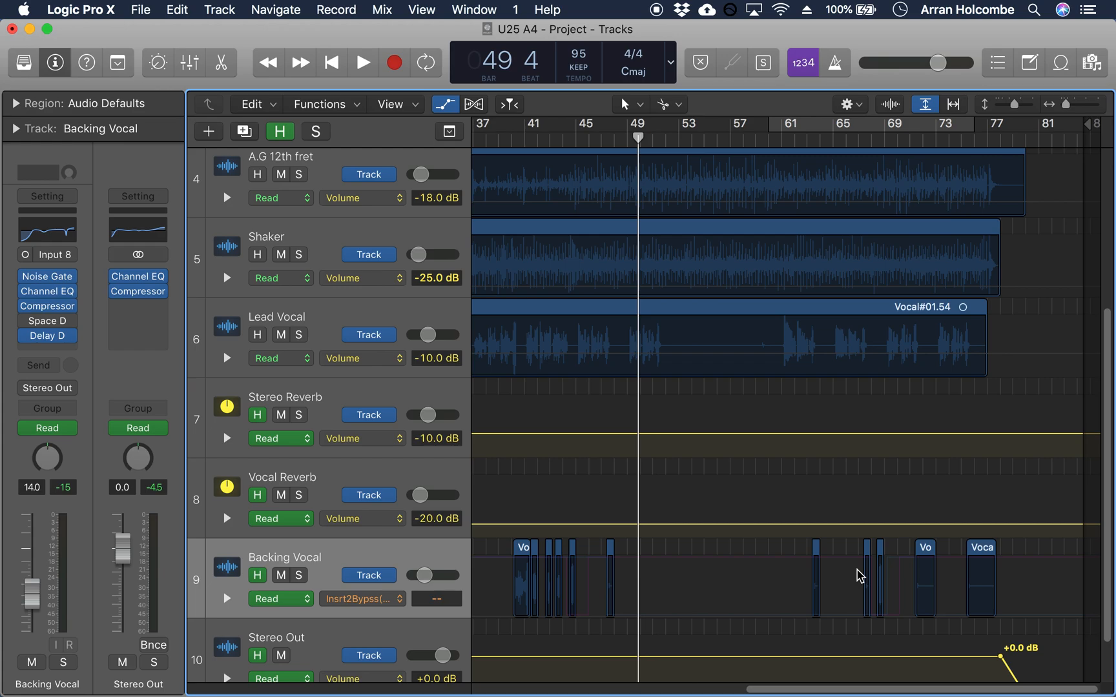
pyautogui.press('a')
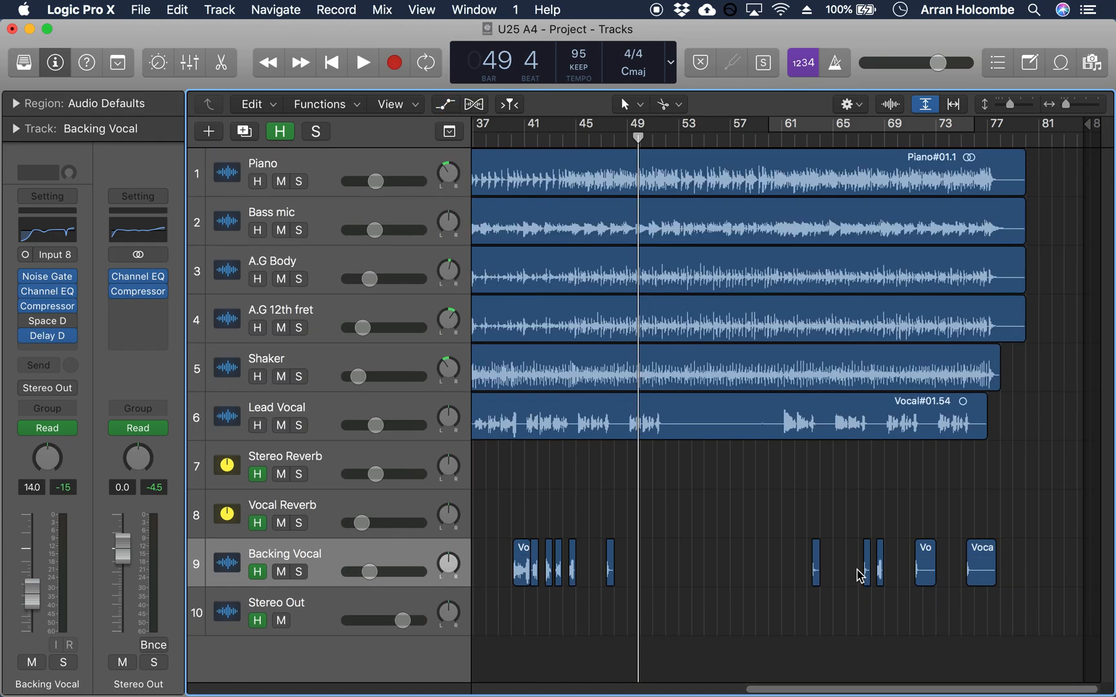
pyautogui.click(318, 413)
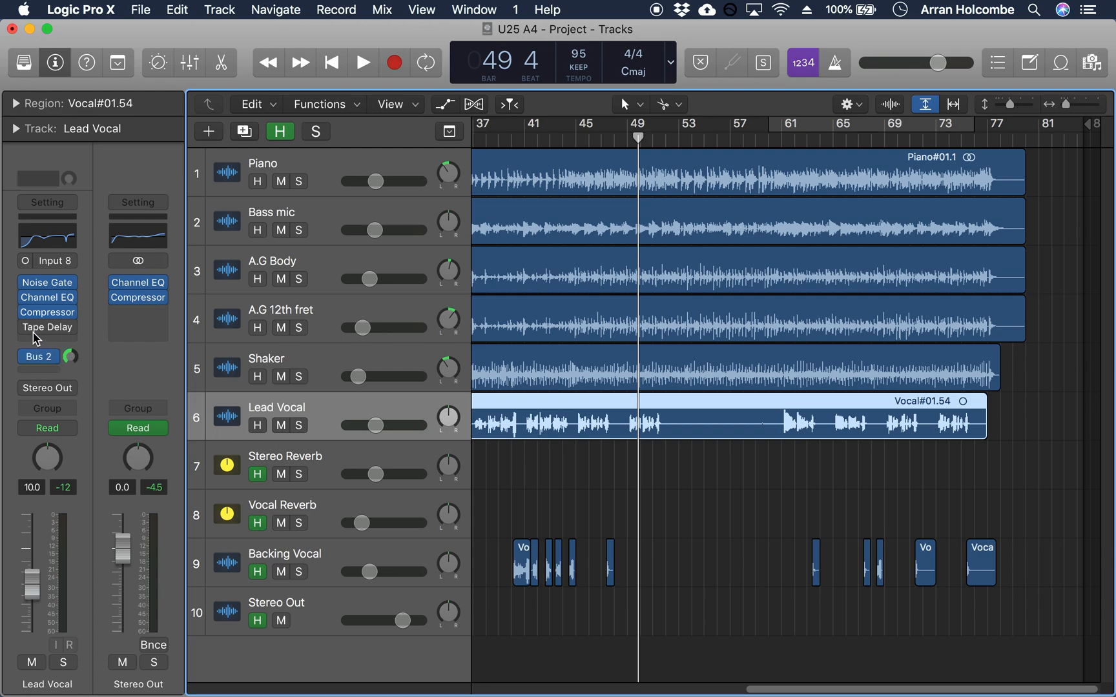
# Step: Find the stereo Tape Delay among the Delay plug-ins for Lead Vocal's fourth insert, then switch it on and open its settings
pyautogui.click(71, 328)
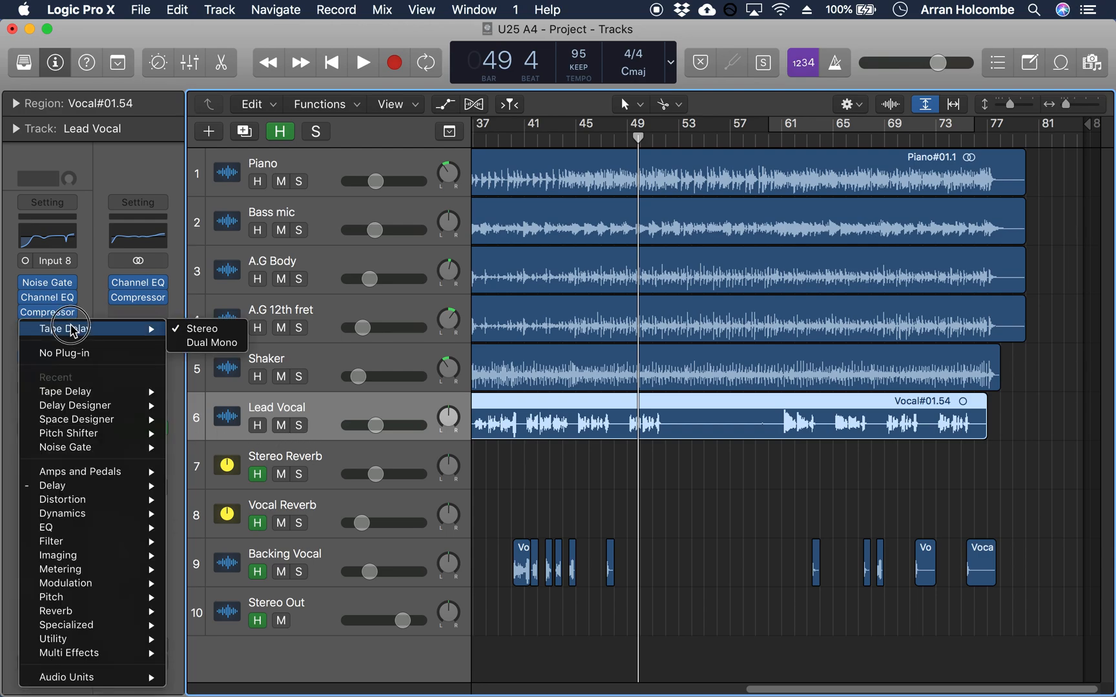
pyautogui.moveTo(91, 486)
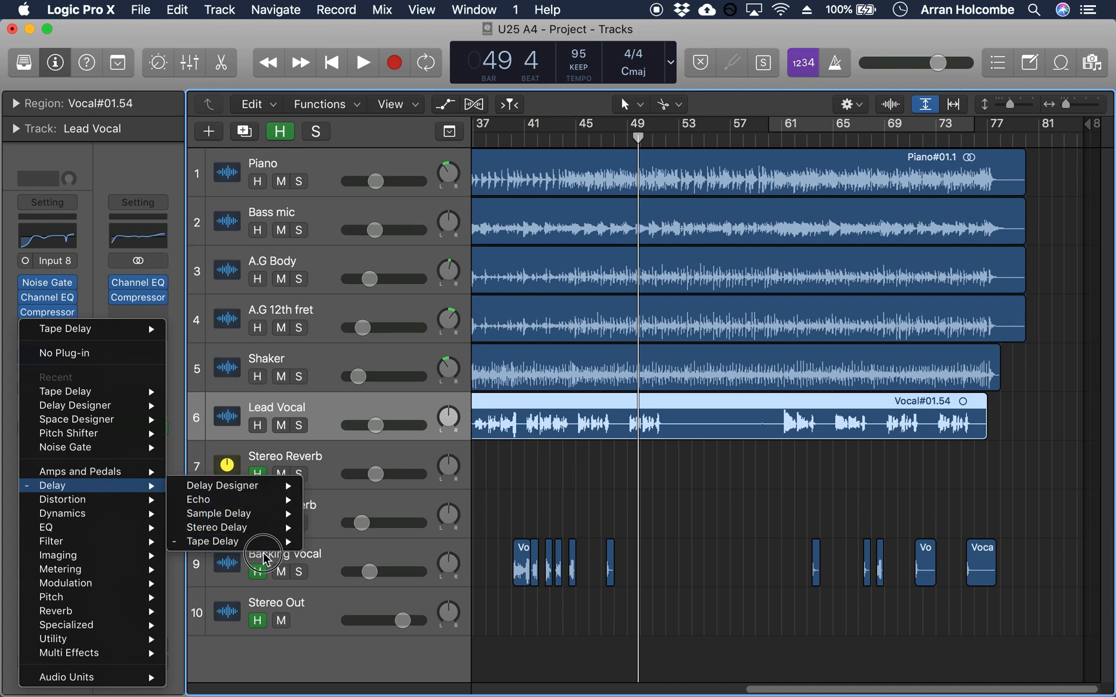
pyautogui.moveTo(260, 546)
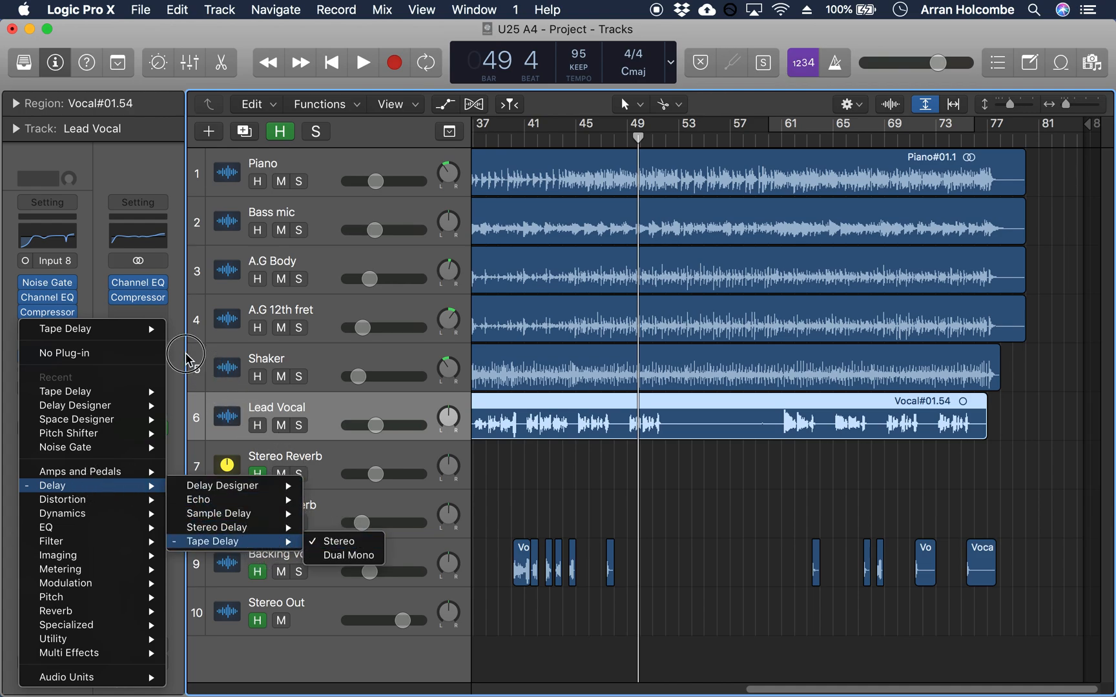
pyautogui.click(349, 546)
pyautogui.click(28, 328)
pyautogui.click(48, 328)
pyautogui.moveTo(547, 132); pyautogui.dragTo(729, 130)
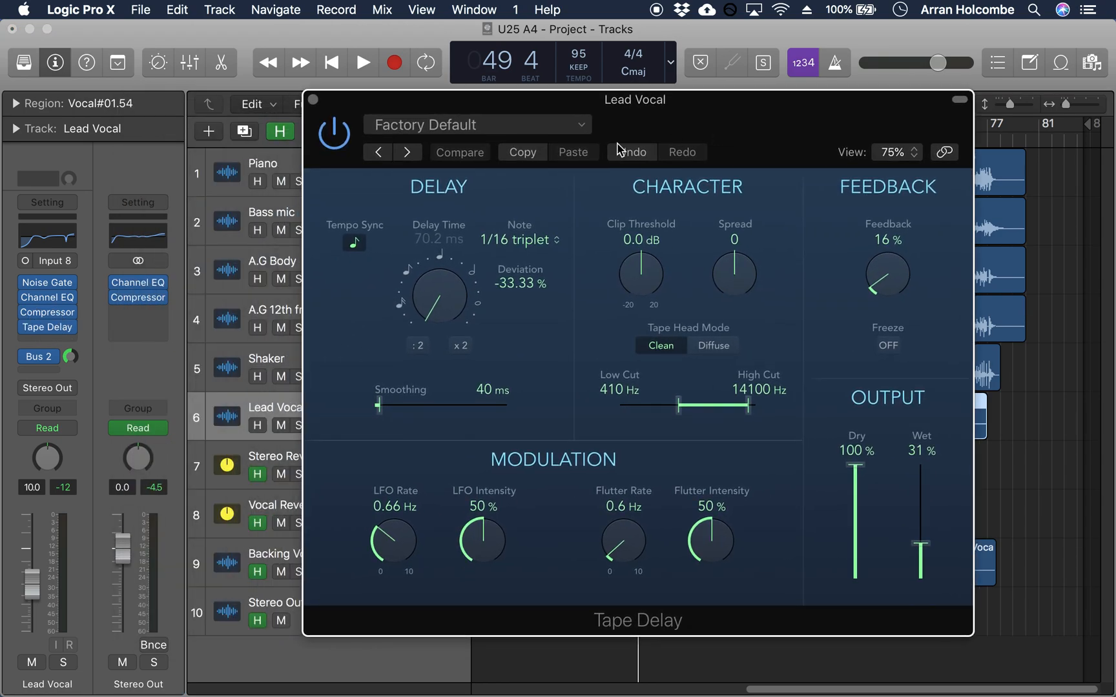
# Step: Look through the Tape Delay's factory presets without loading one
pyautogui.click(578, 129)
pyautogui.scroll(-1, 507, 440)
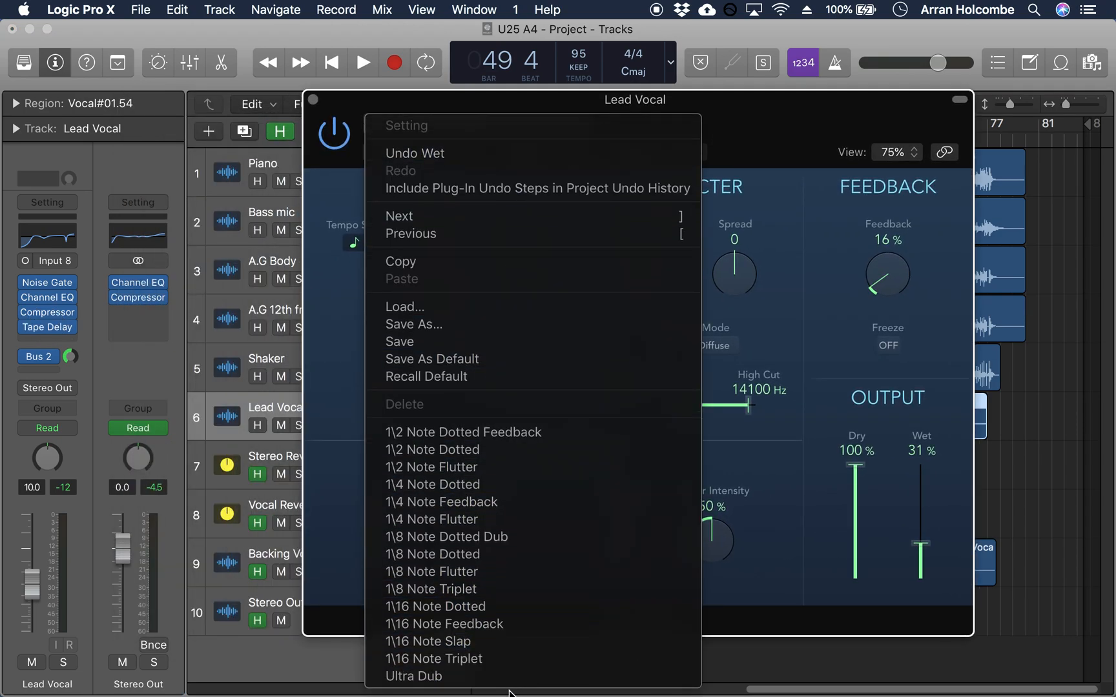
pyautogui.click(318, 347)
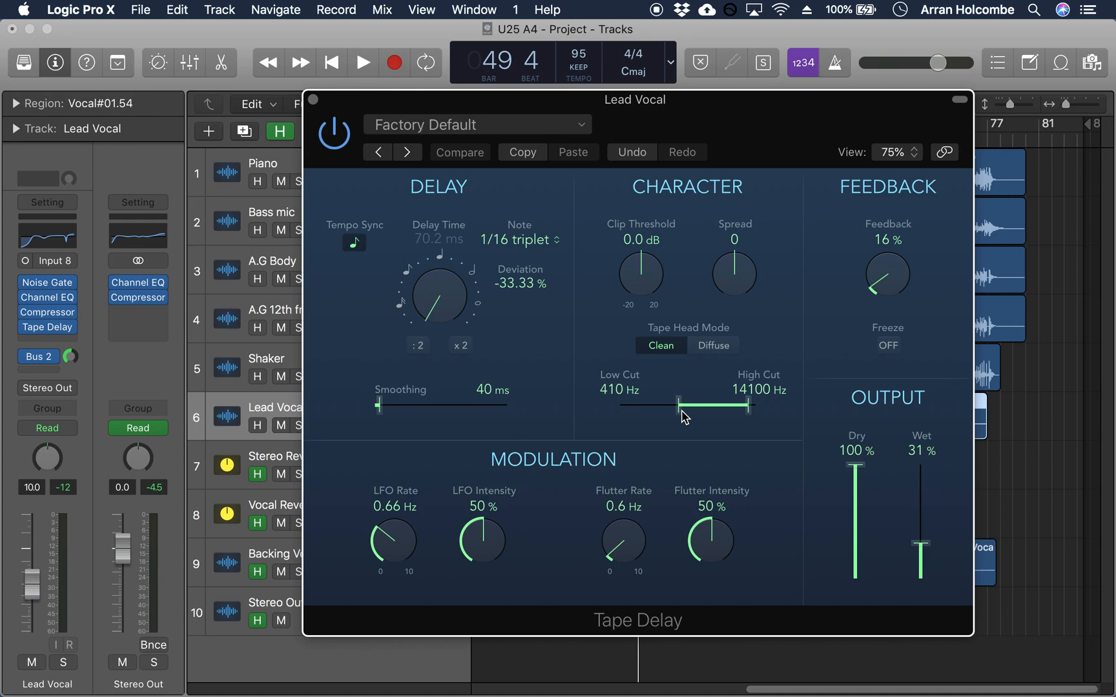
# Step: Keep the Tape Delay's Low Cut at 410 Hz and High Cut at 14100 Hz, set its LFO Rate to 0.50 Hz and close it
pyautogui.moveTo(681, 412)
pyautogui.mouseDown()
pyautogui.moveTo(633, 411)
pyautogui.moveTo(678, 411)
pyautogui.mouseUp()
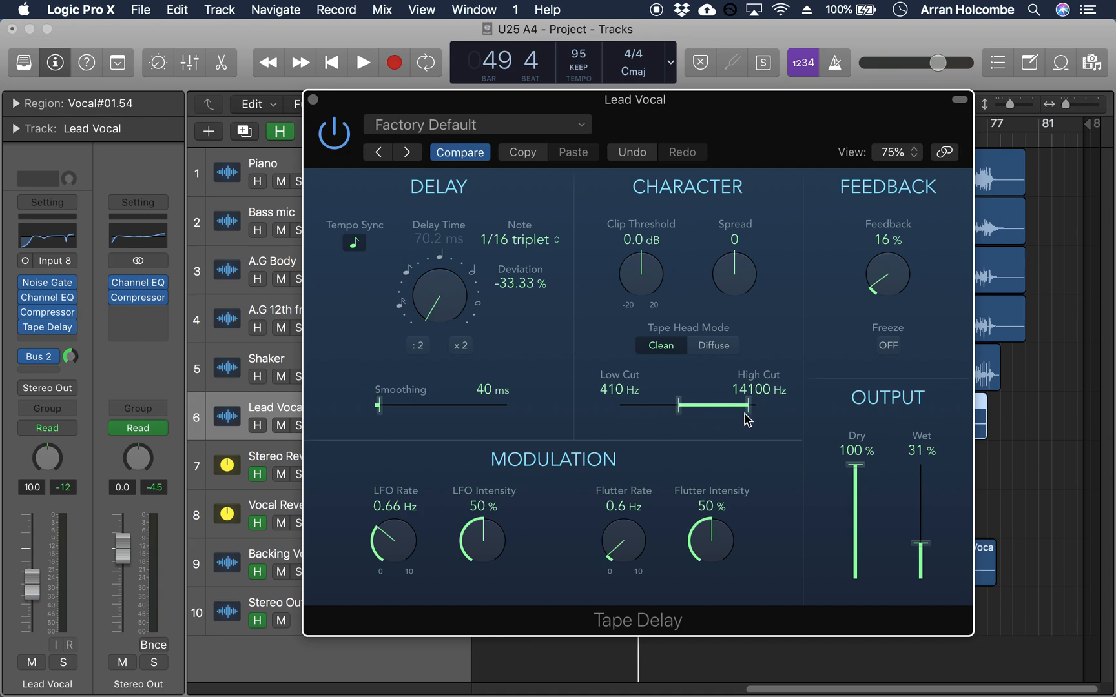
pyautogui.moveTo(747, 413)
pyautogui.mouseDown()
pyautogui.moveTo(730, 413)
pyautogui.moveTo(749, 413)
pyautogui.mouseUp()
pyautogui.moveTo(397, 546); pyautogui.dragTo(396, 564)
pyautogui.click(313, 100)
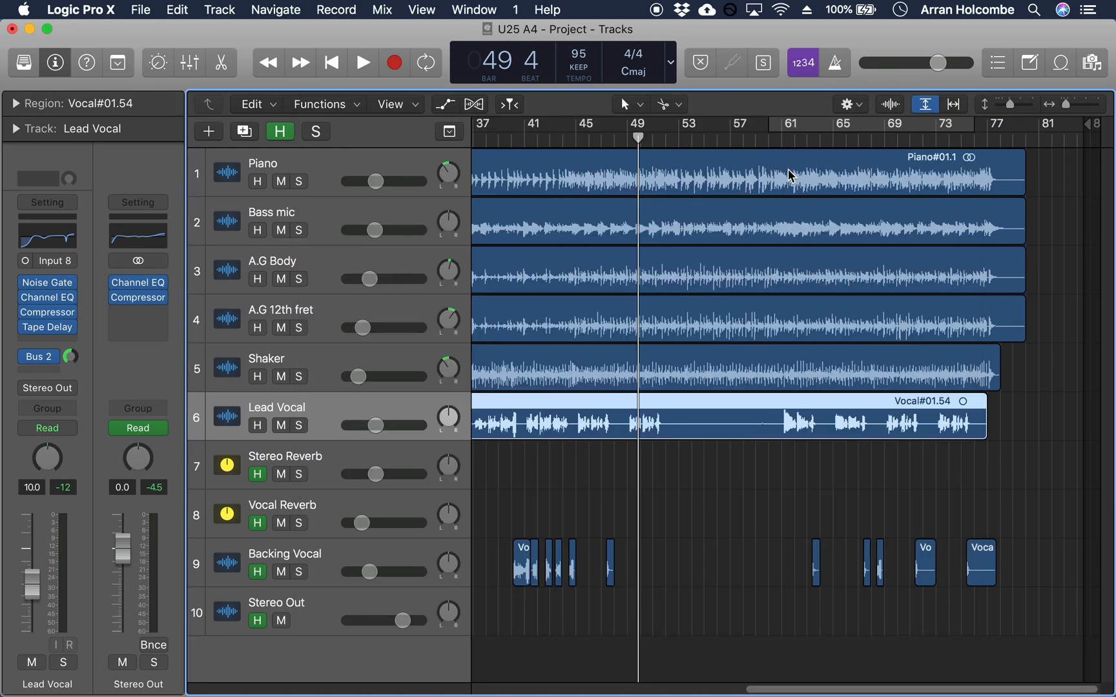
# Step: Place the playhead at bar 17 and solo Lead Vocal
pyautogui.moveTo(795, 690); pyautogui.dragTo(603, 689)
pyautogui.click(555, 138)
pyautogui.click(299, 426)
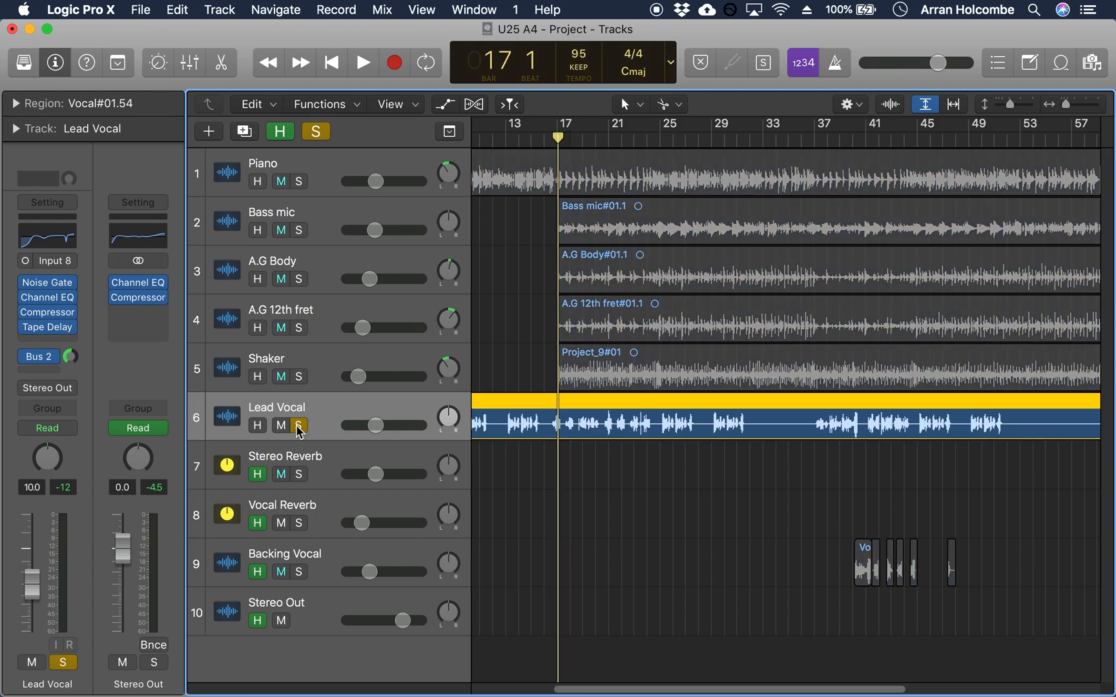
# Step: Play the soloed Lead Vocal from bar 17 to bar 24, comparing the Tape Delay on and bypassed, and close the plug-in
pyautogui.press('space')
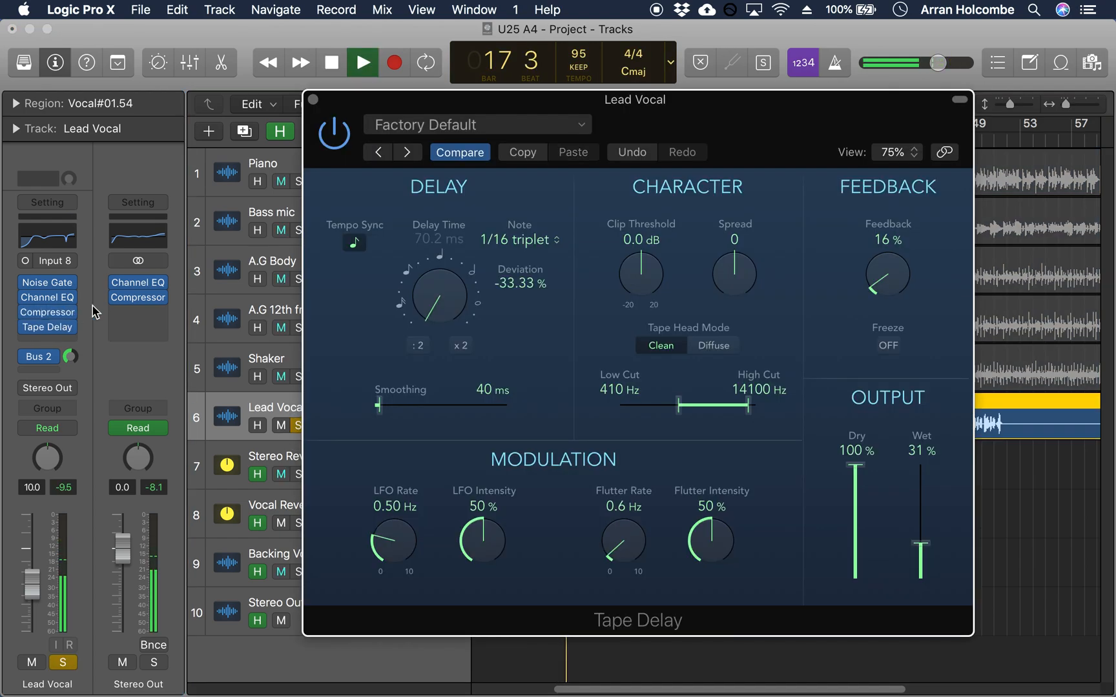
pyautogui.click(334, 132)
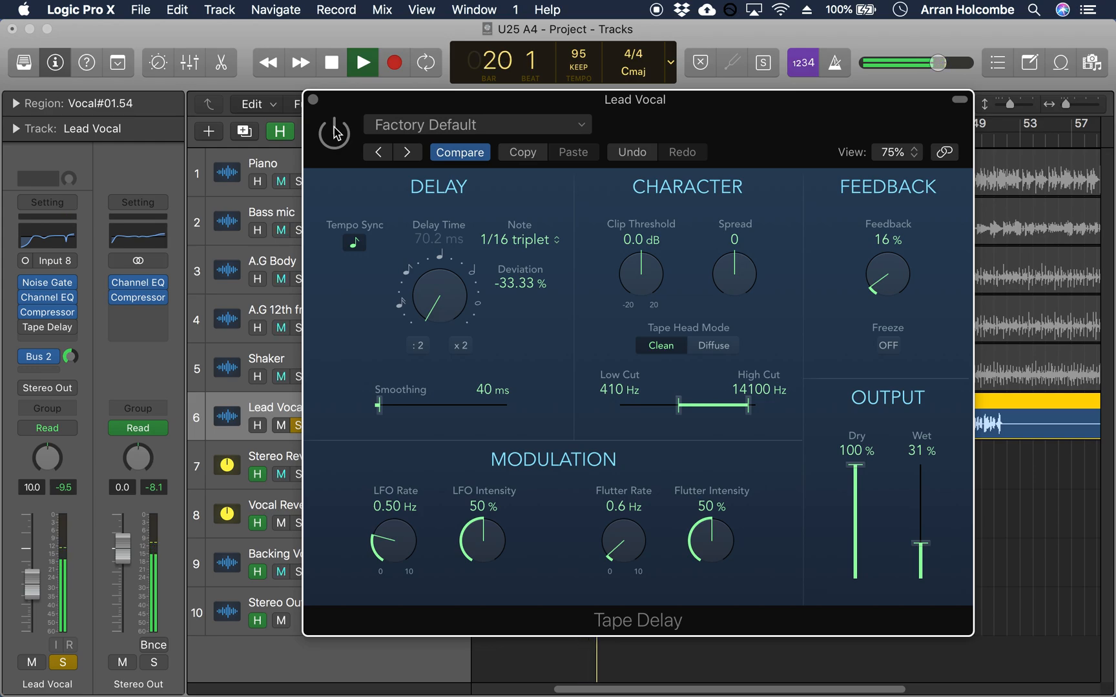
pyautogui.click(334, 132)
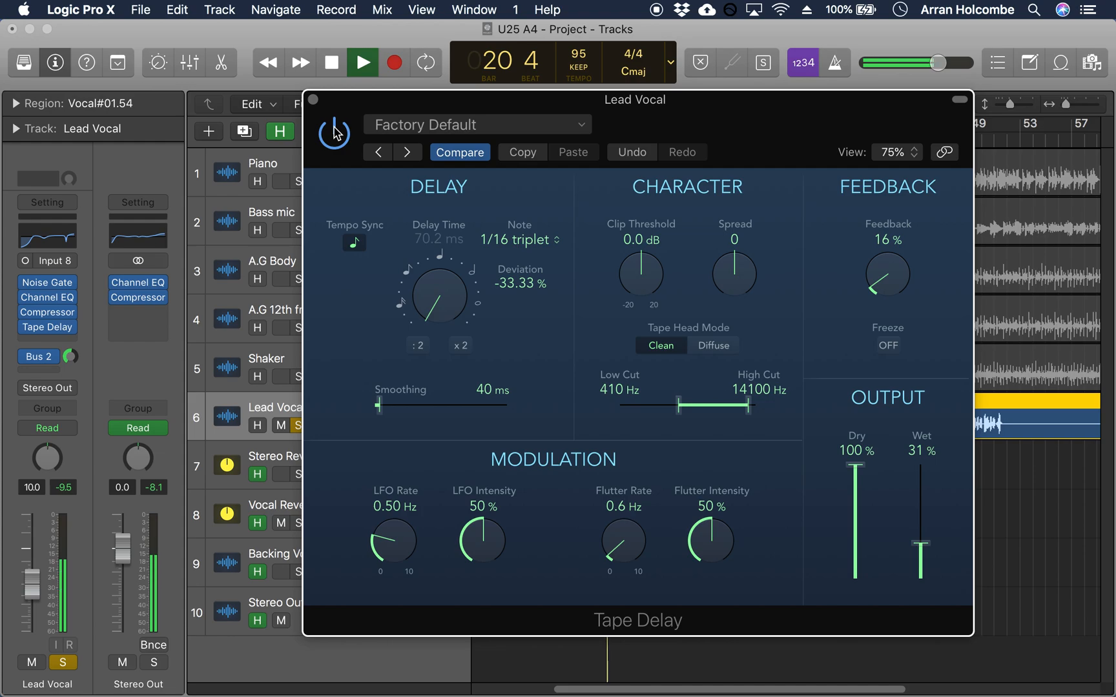
pyautogui.click(334, 133)
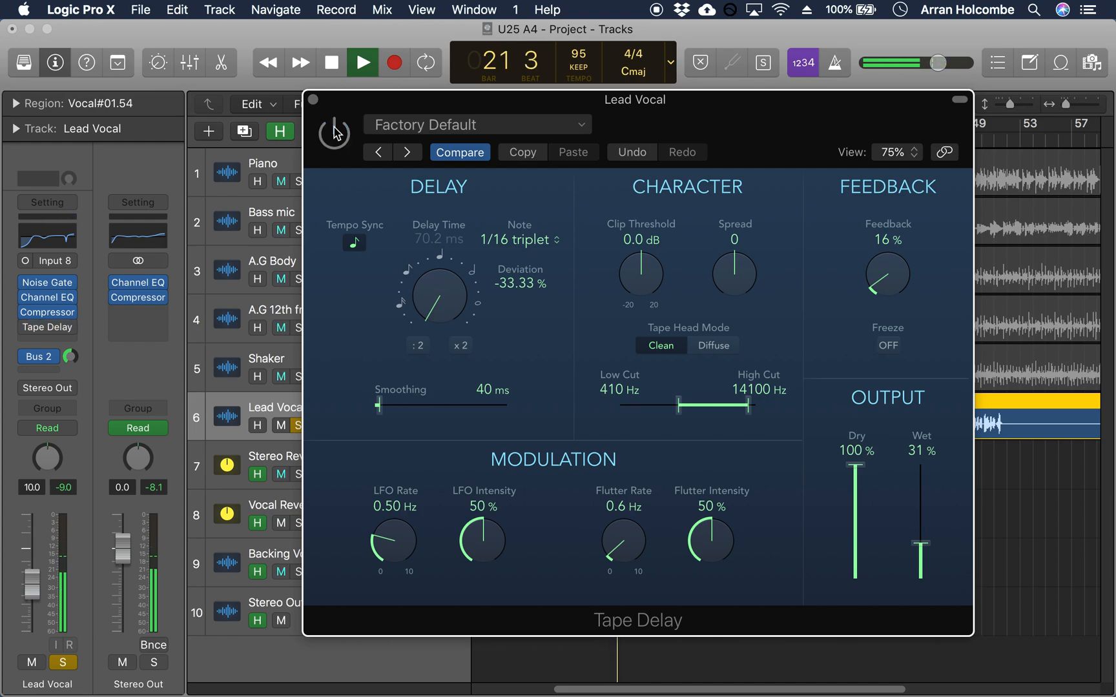
pyautogui.click(334, 132)
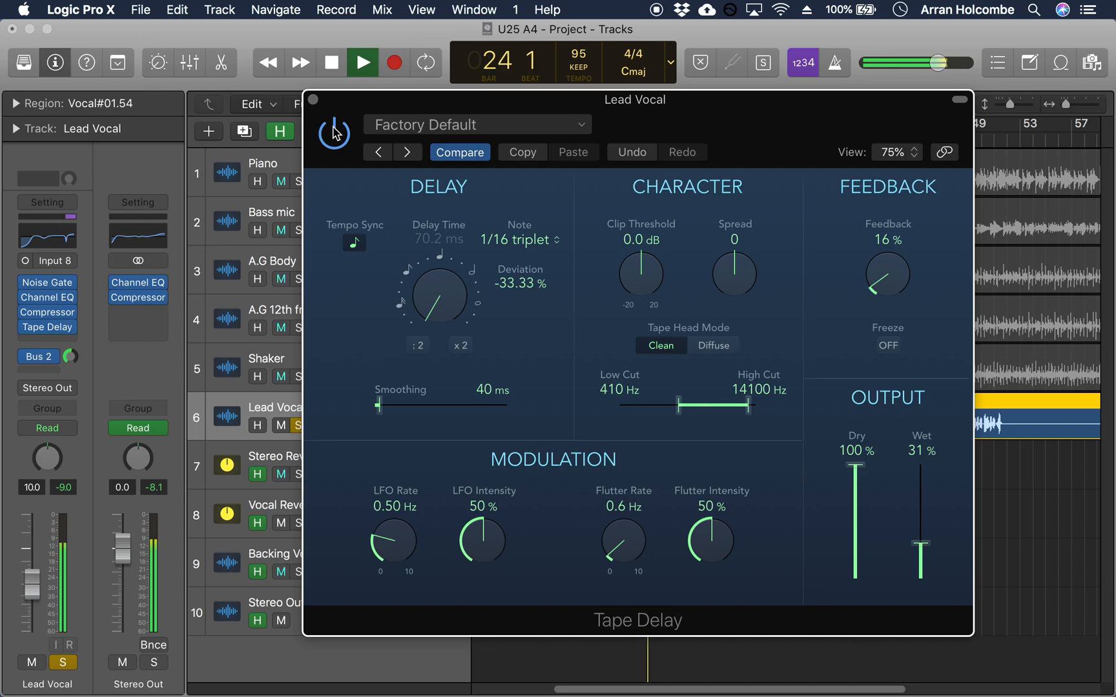
pyautogui.press('space')
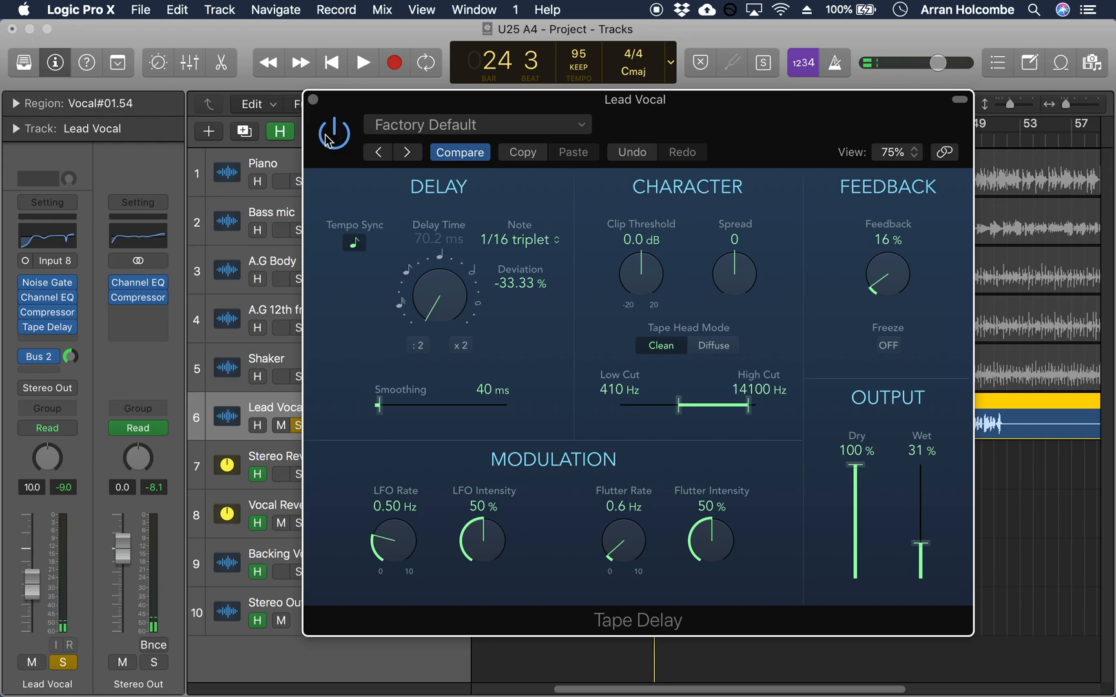
pyautogui.click(332, 137)
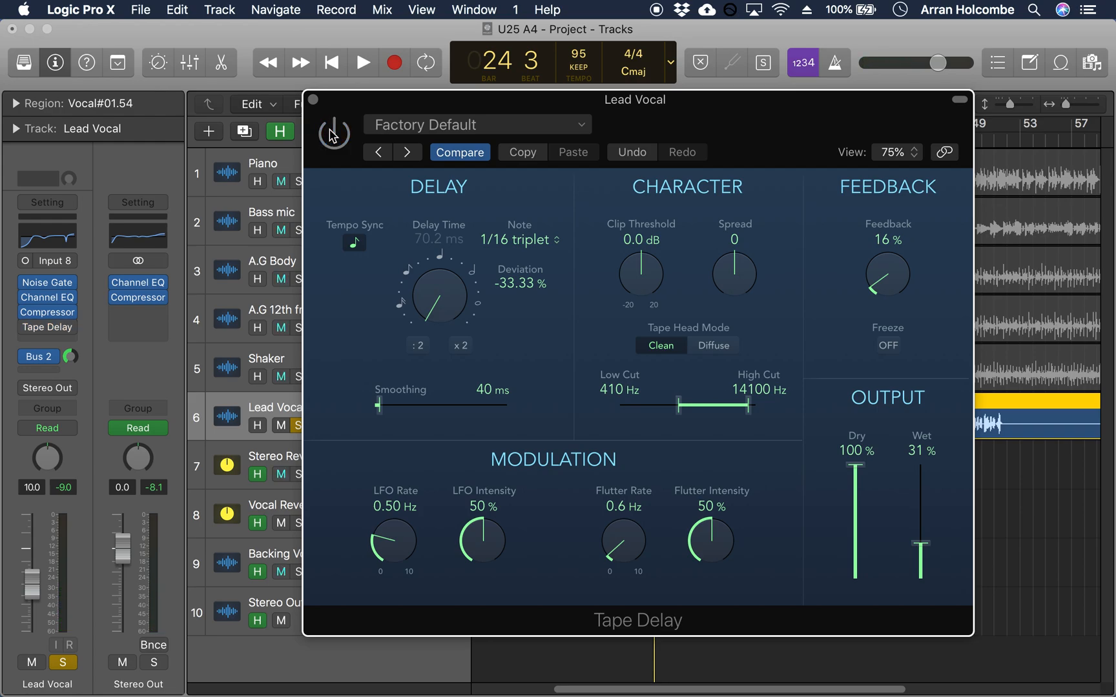
pyautogui.click(332, 131)
pyautogui.click(313, 99)
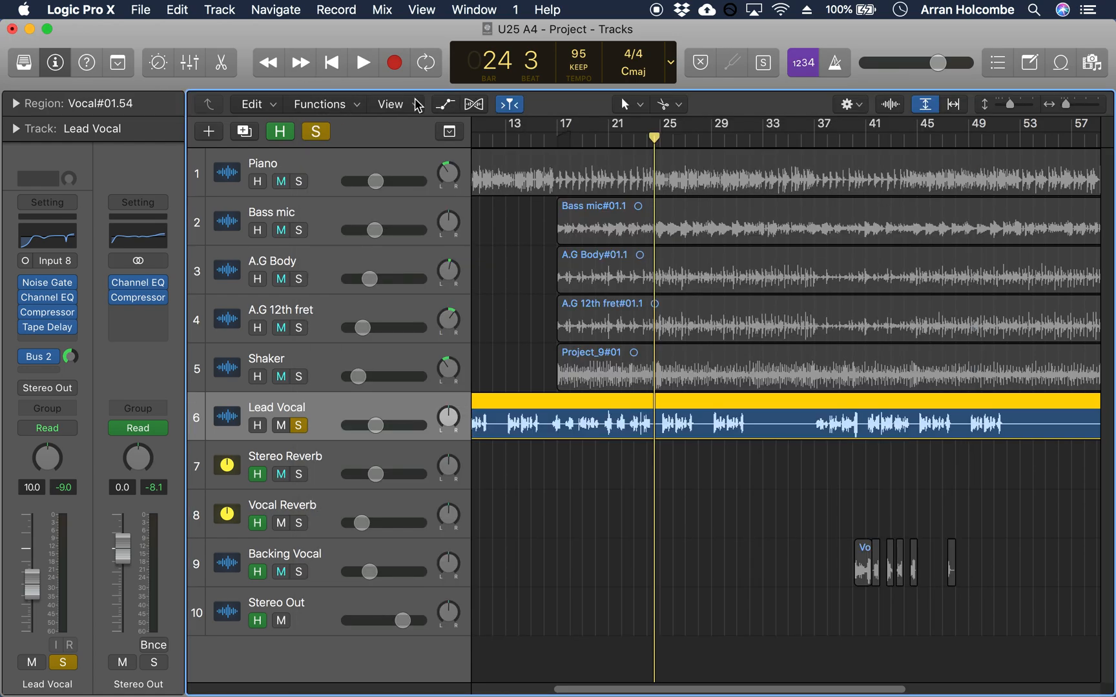
# Step: Return the playhead to bar 17, with Lead Vocal's Tape Delay bypassed and its solo cleared
pyautogui.click(556, 135)
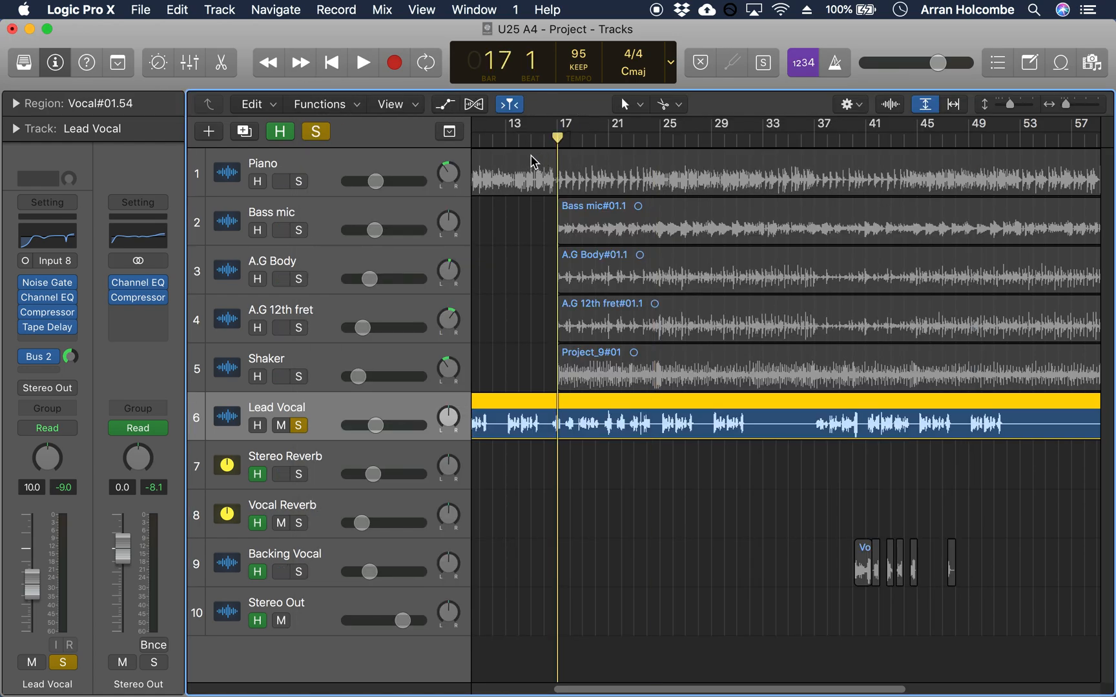
pyautogui.moveTo(29, 336)
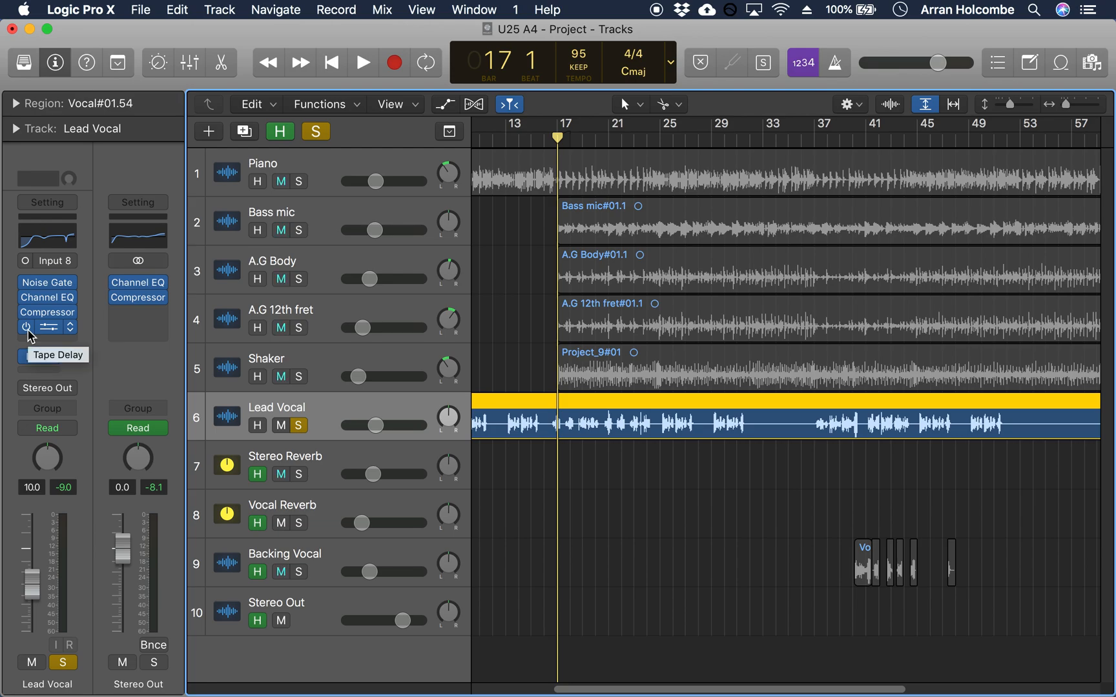
pyautogui.click(316, 131)
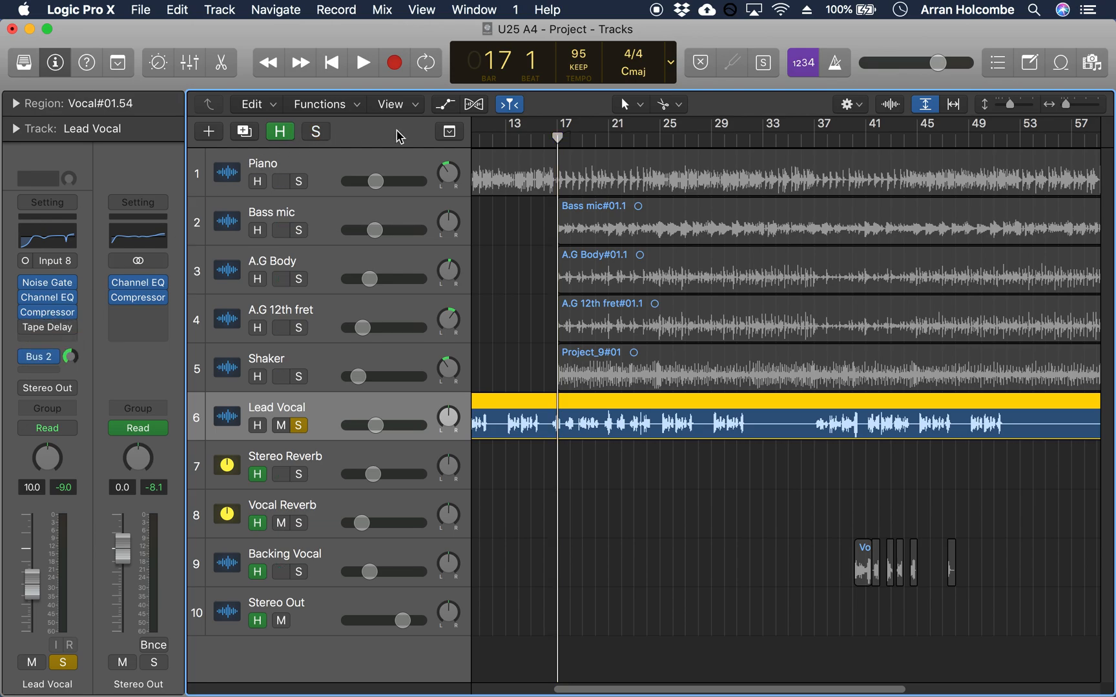
# Step: Play the full mix from just before bar 17 to bar 20 with Lead Vocal's Tape Delay bypassed
pyautogui.moveTo(558, 138); pyautogui.dragTo(550, 139)
pyautogui.press('space')
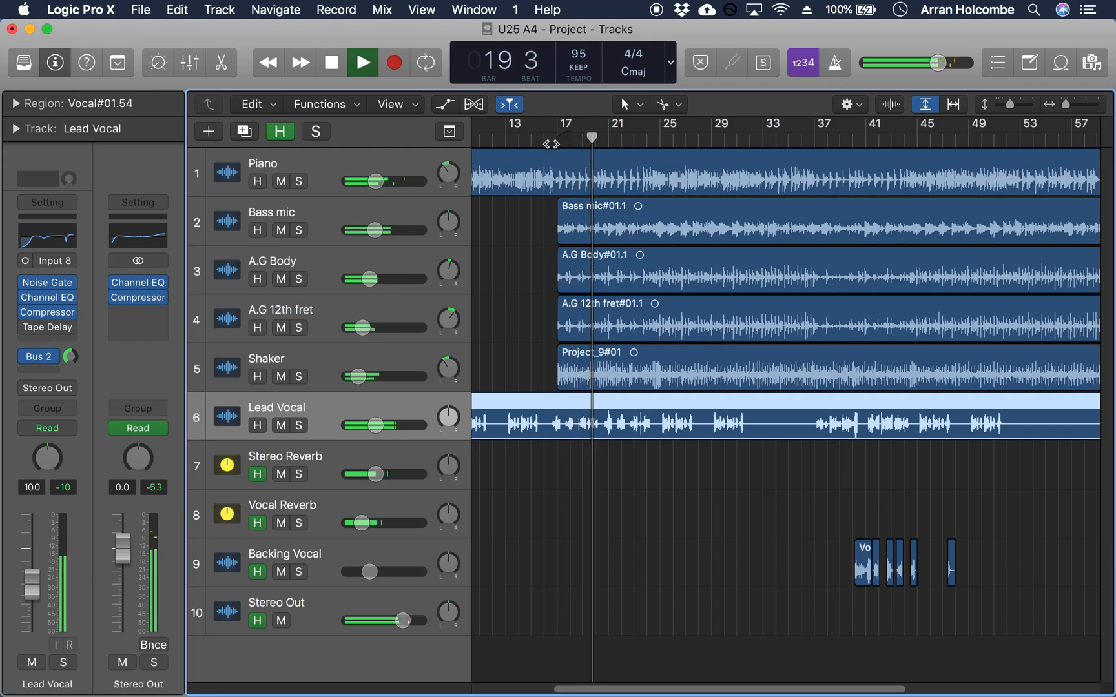
pyautogui.press('space')
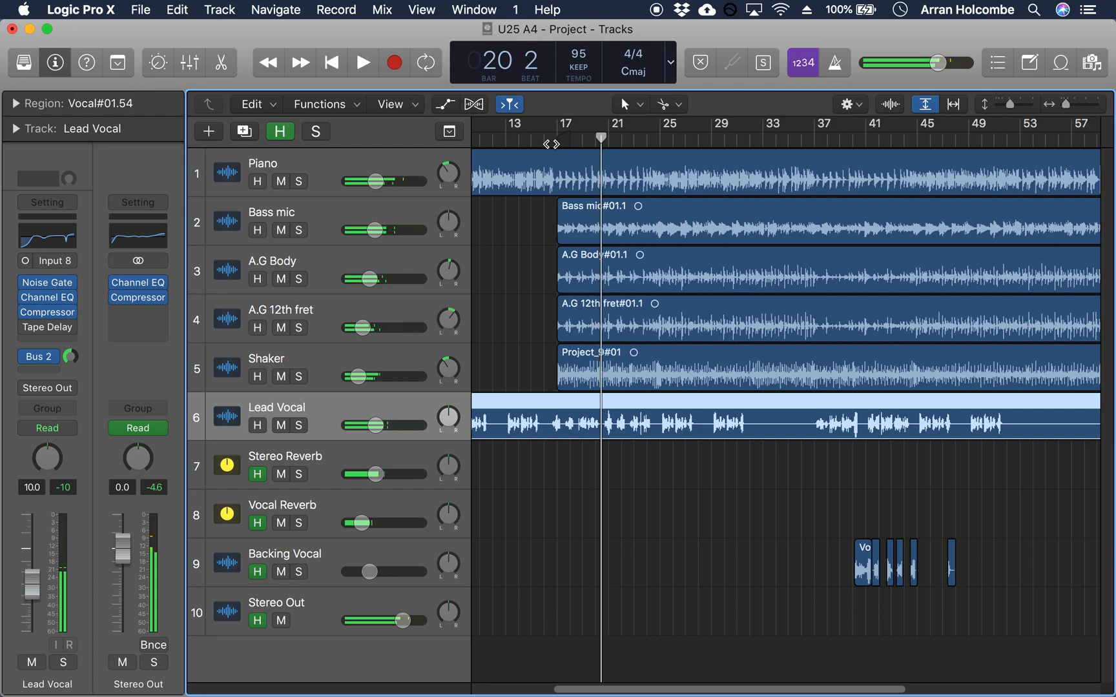
# Step: Enable Lead Vocal's Tape Delay and replay the full mix from bar 16 to bar 20
pyautogui.click(551, 144)
pyautogui.moveTo(47, 328)
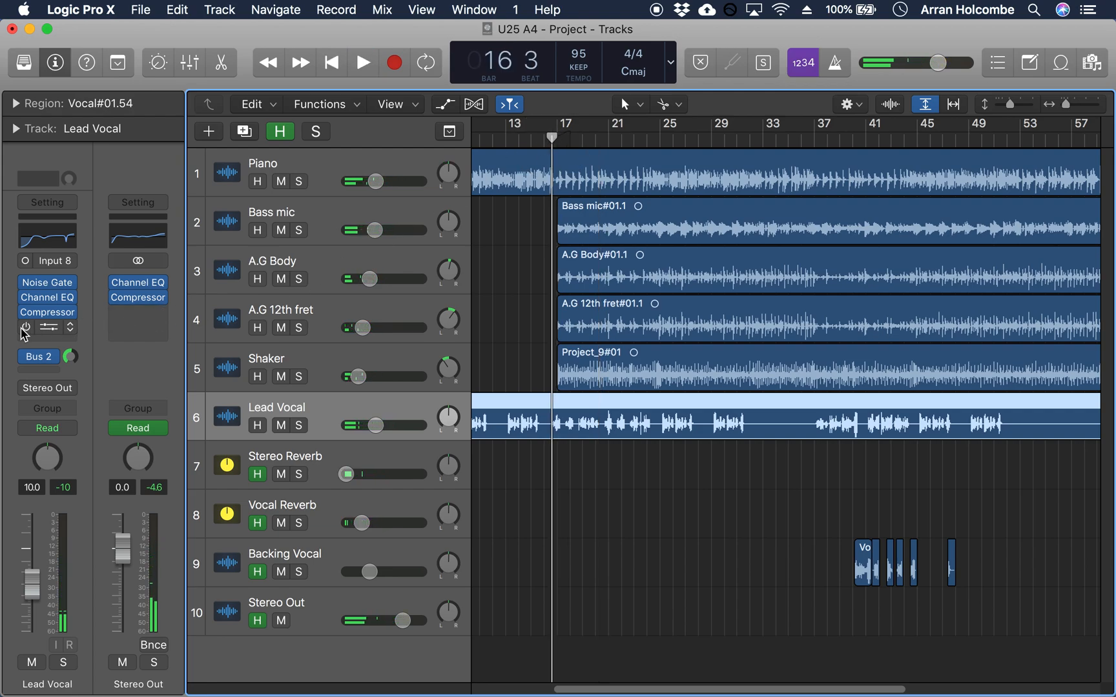
pyautogui.press('space')
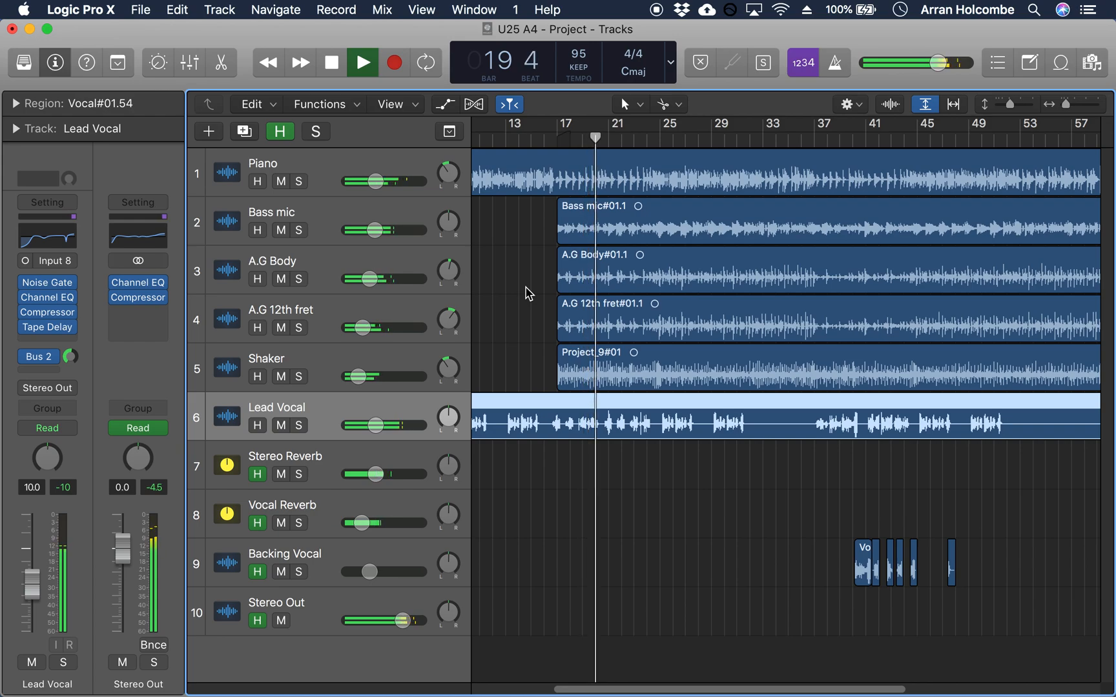
pyautogui.press('space')
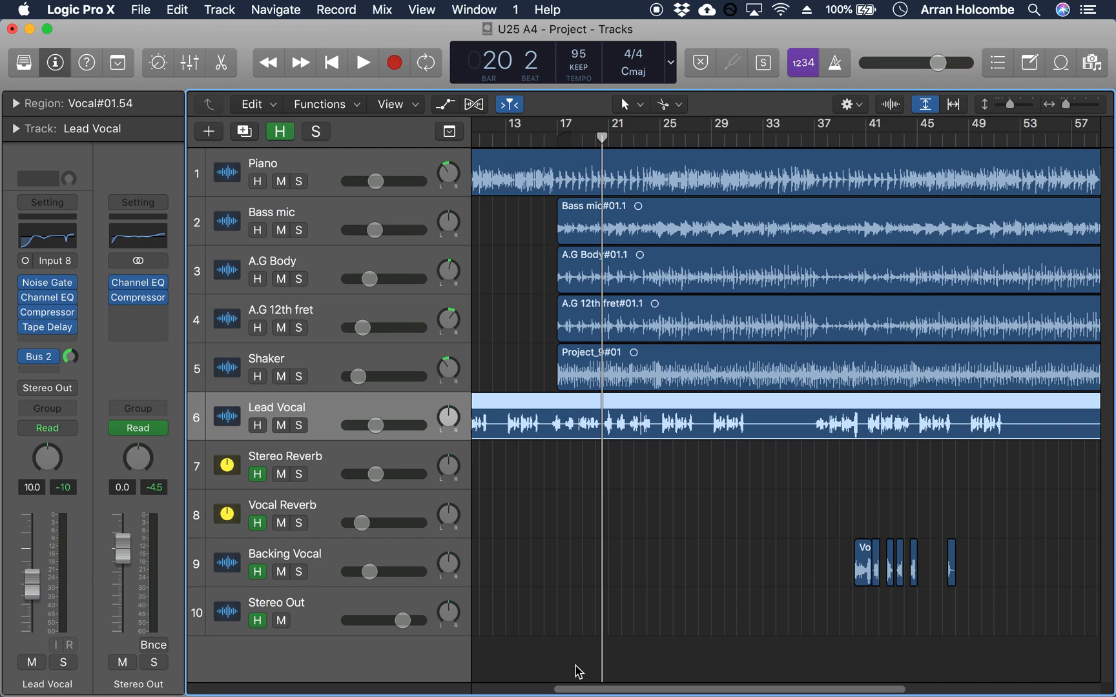
# Step: Place the playhead at bar 76 near the song's ending and select the Stereo Out track
pyautogui.moveTo(660, 690); pyautogui.dragTo(896, 675)
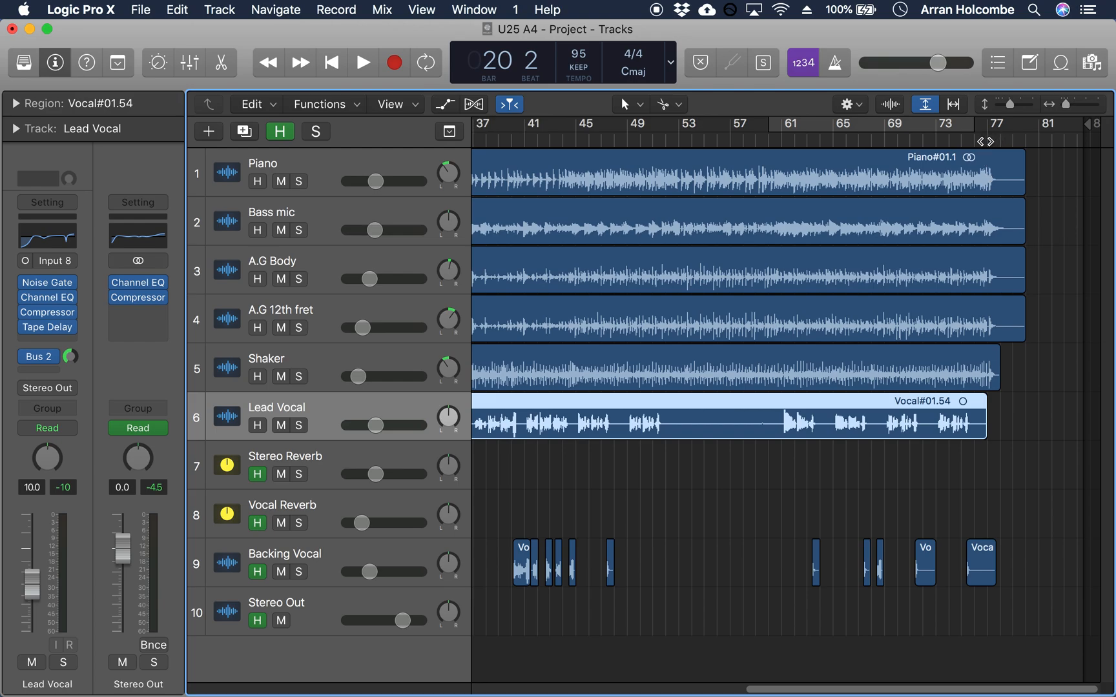
pyautogui.click(979, 140)
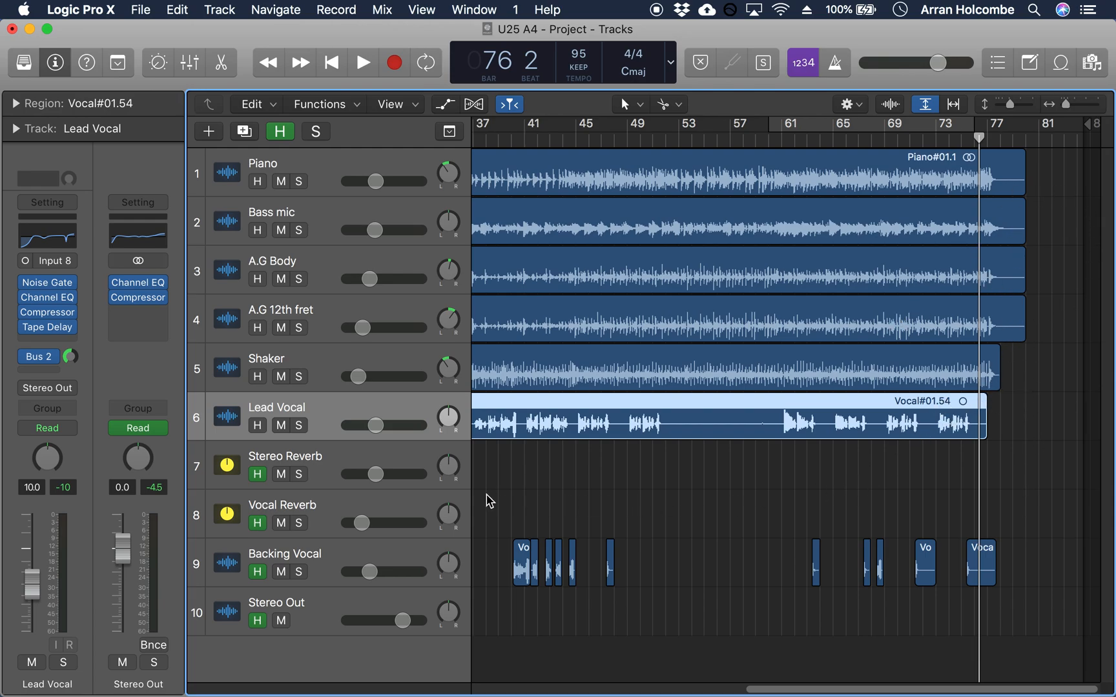
pyautogui.click(326, 617)
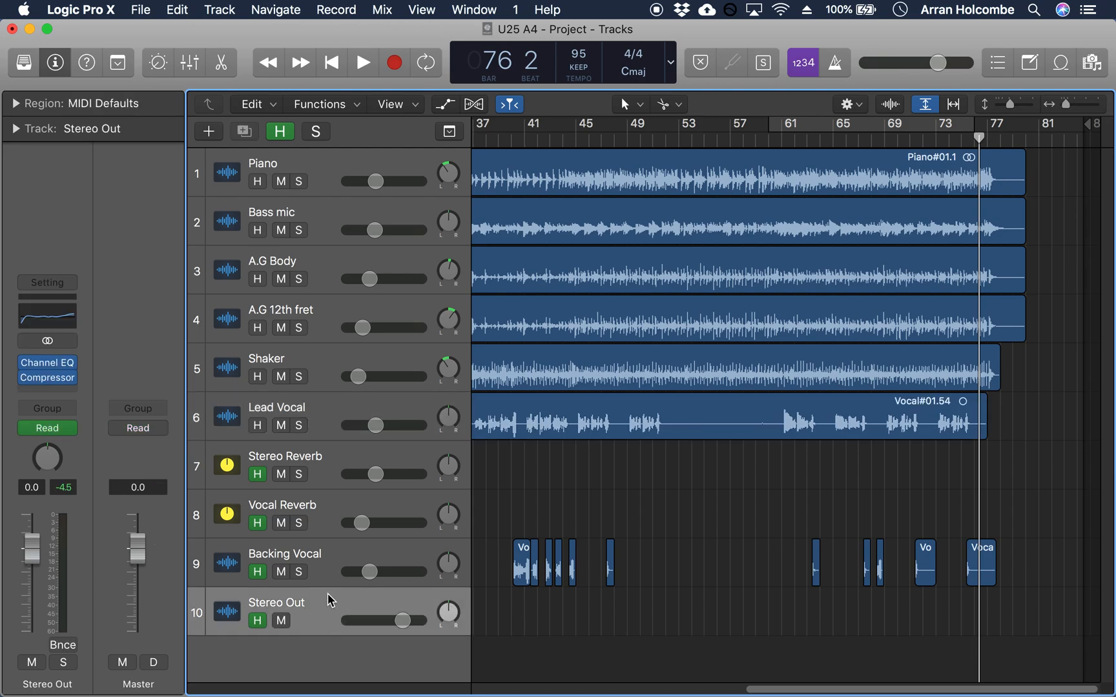
# Step: Review the mixer's options for creating tracks from channel strips, and close the mixer
pyautogui.press('x')
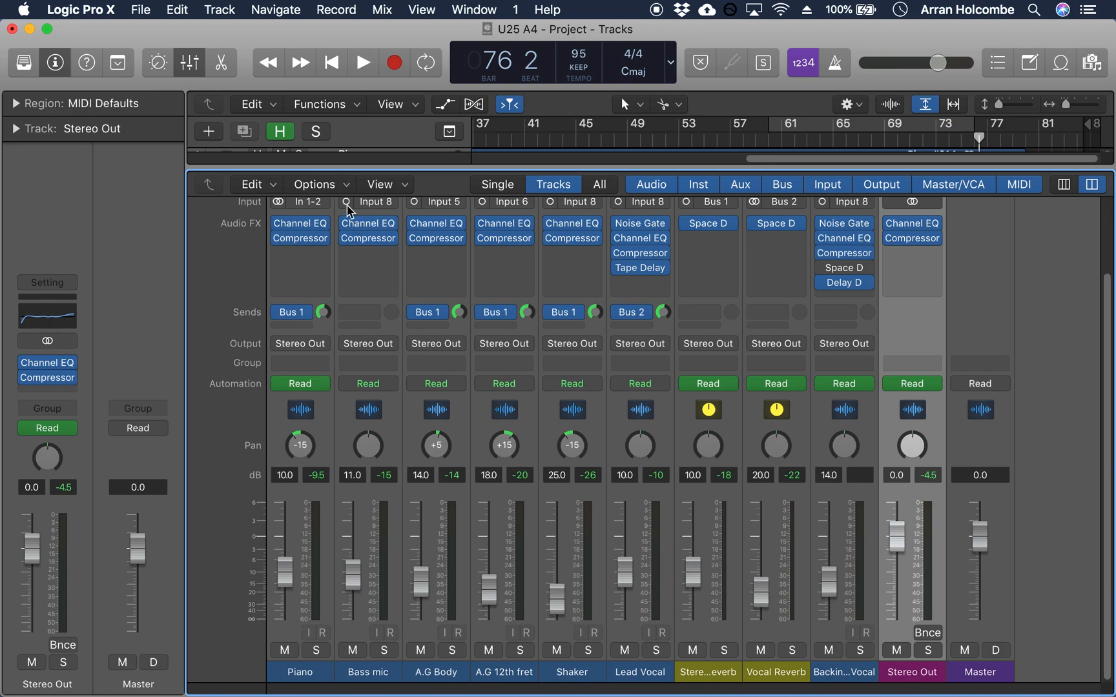
pyautogui.click(335, 190)
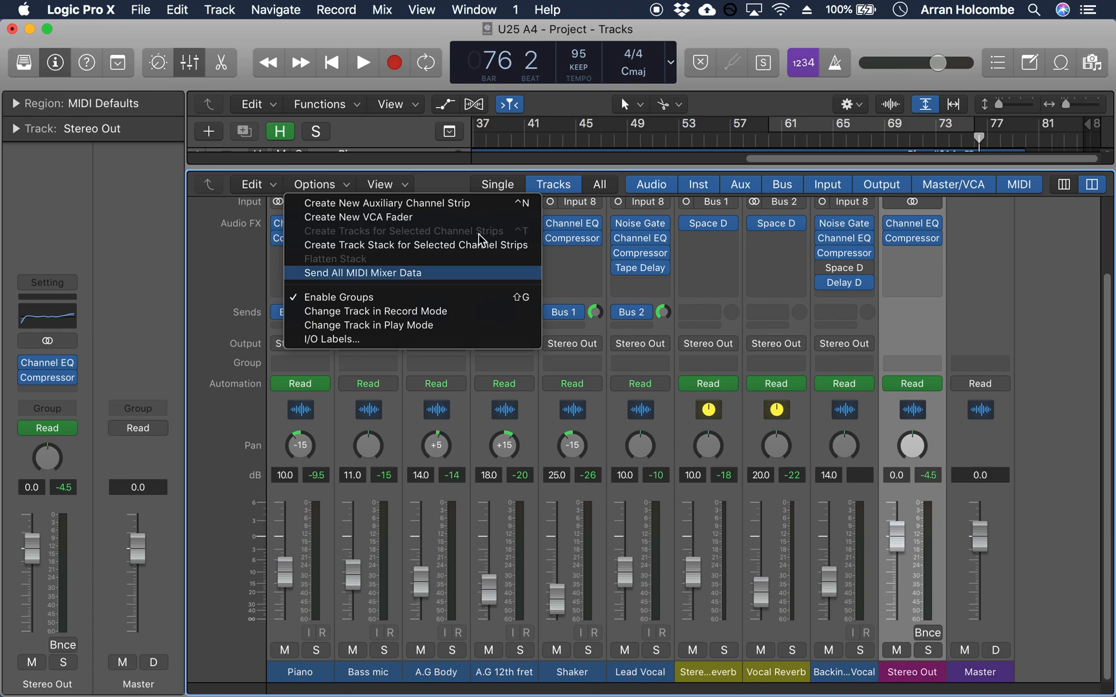
pyautogui.click(218, 455)
pyautogui.press('x')
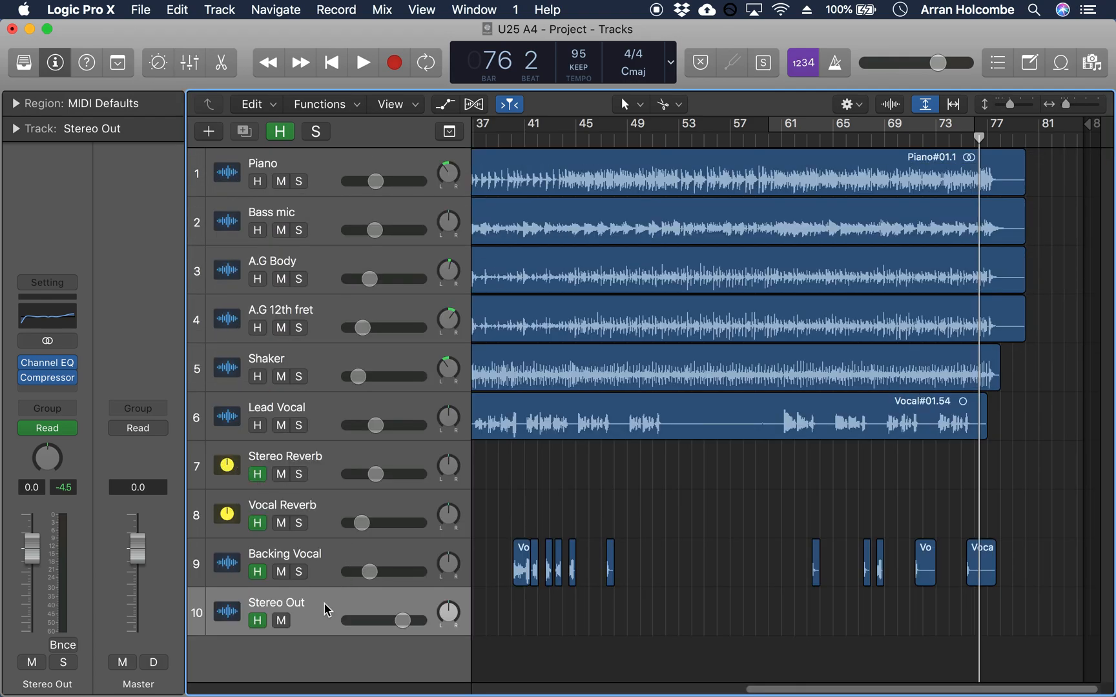
# Step: Show the track automation and choose Volume as Stereo Out's automation parameter
pyautogui.press('a')
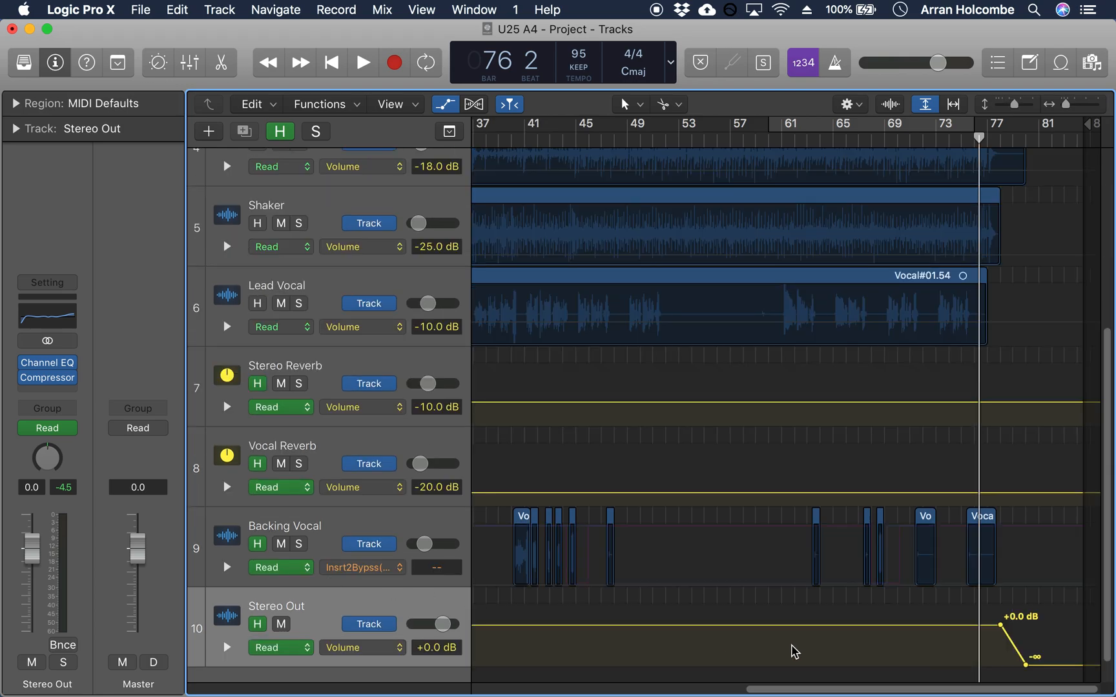
pyautogui.click(382, 651)
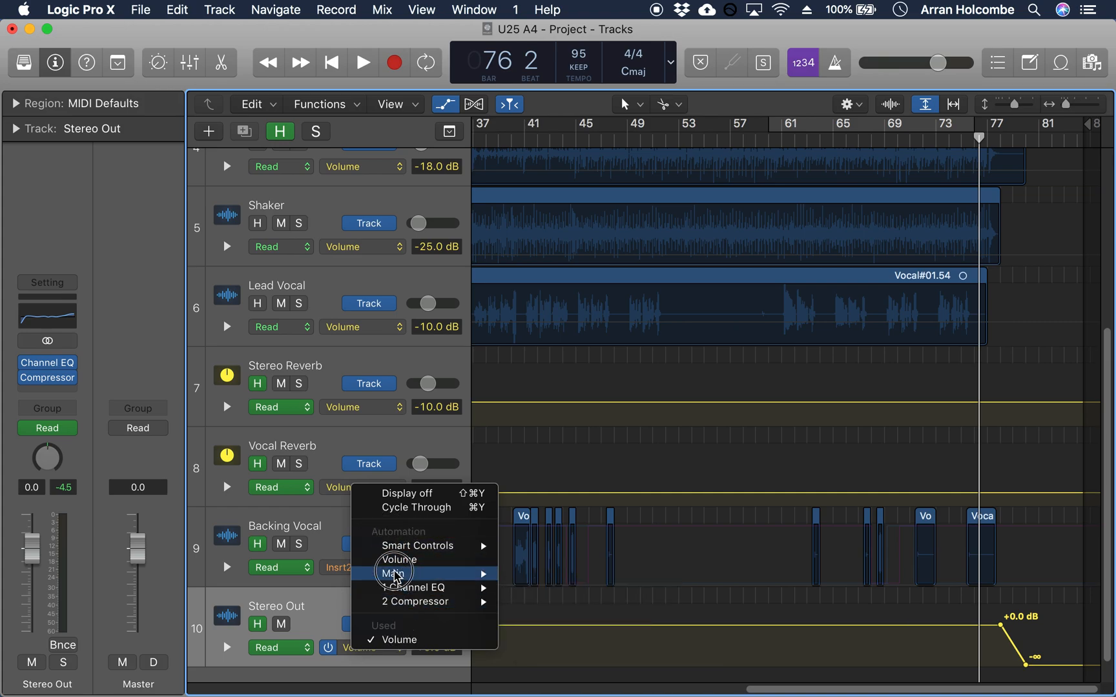
pyautogui.click(400, 559)
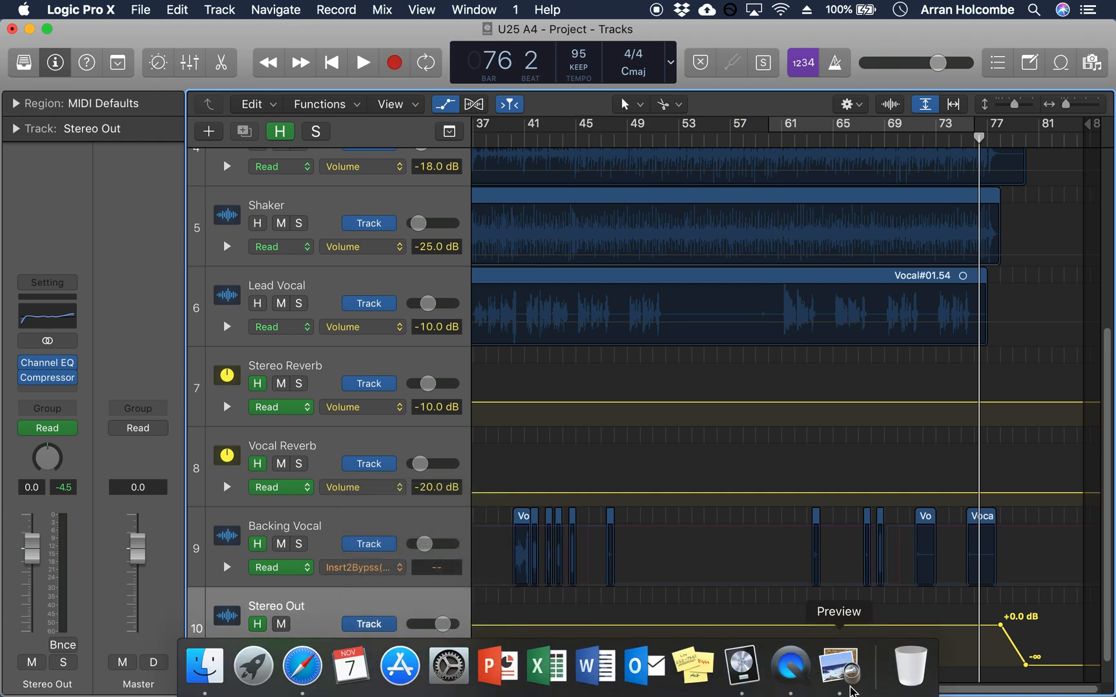
pyautogui.moveTo(932, 693); pyautogui.dragTo(955, 680)
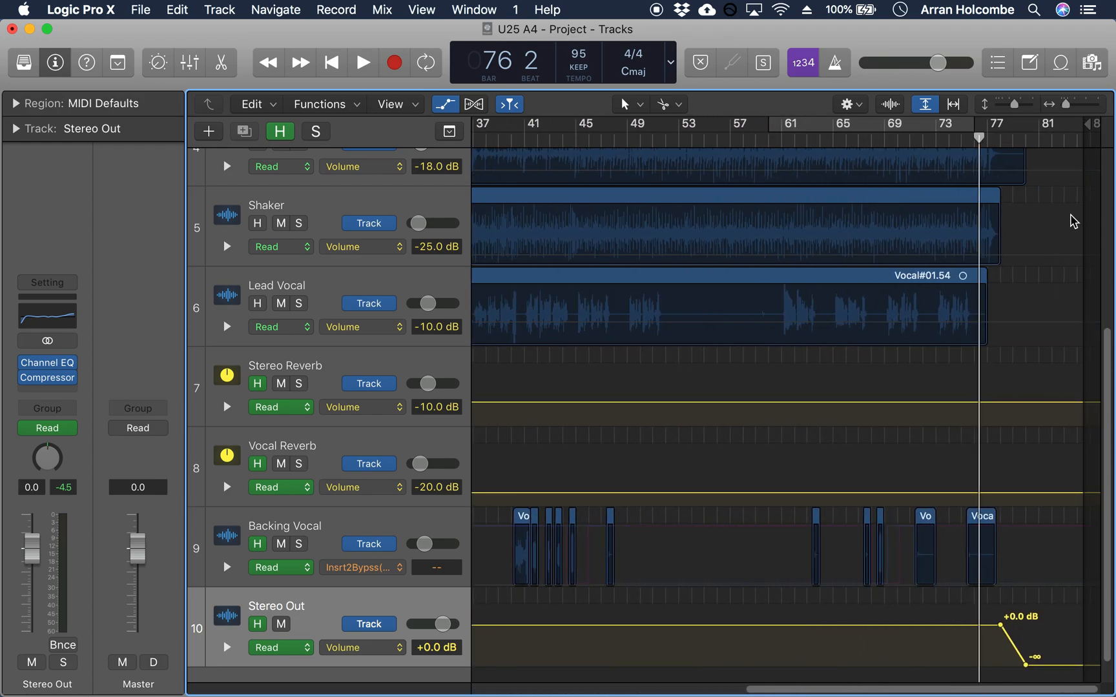
# Step: Play the song's ending from bar 76 to bar 80 to check Stereo Out's volume fade-out
pyautogui.moveTo(1066, 106); pyautogui.dragTo(1076, 104)
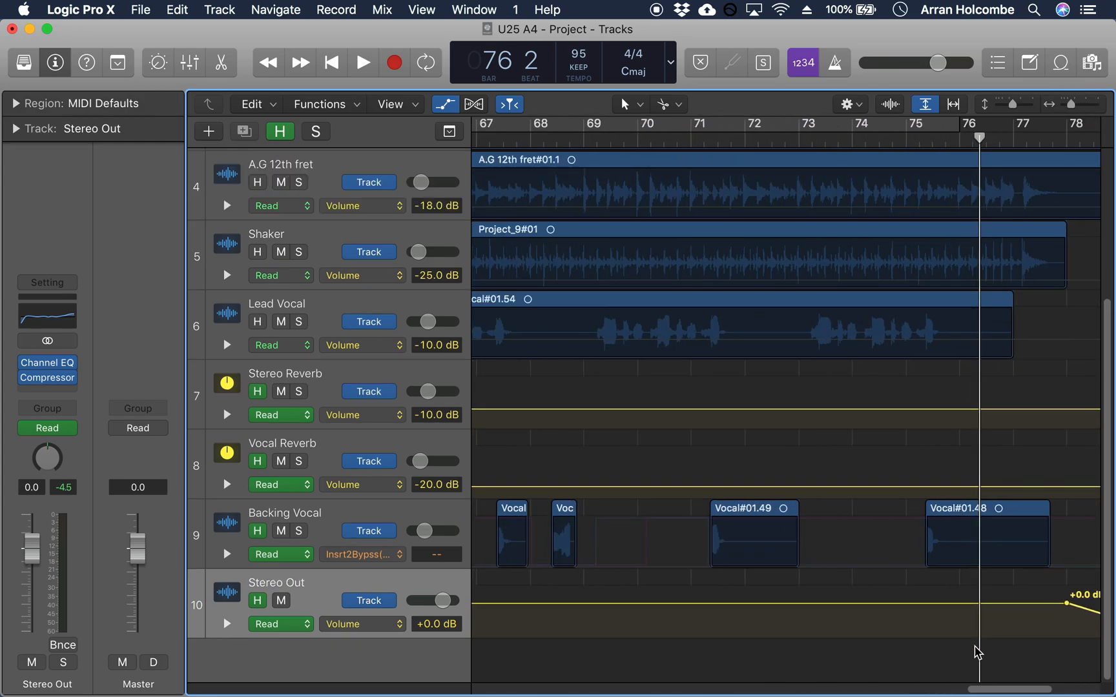
pyautogui.moveTo(1014, 689); pyautogui.dragTo(1059, 688)
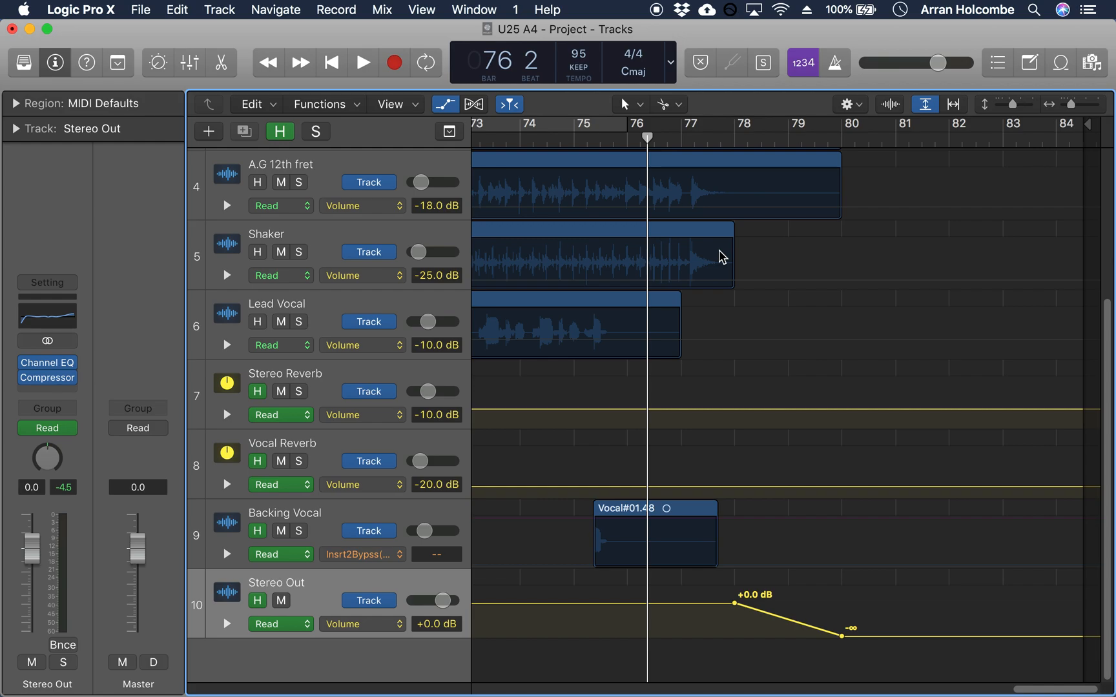
pyautogui.press('space')
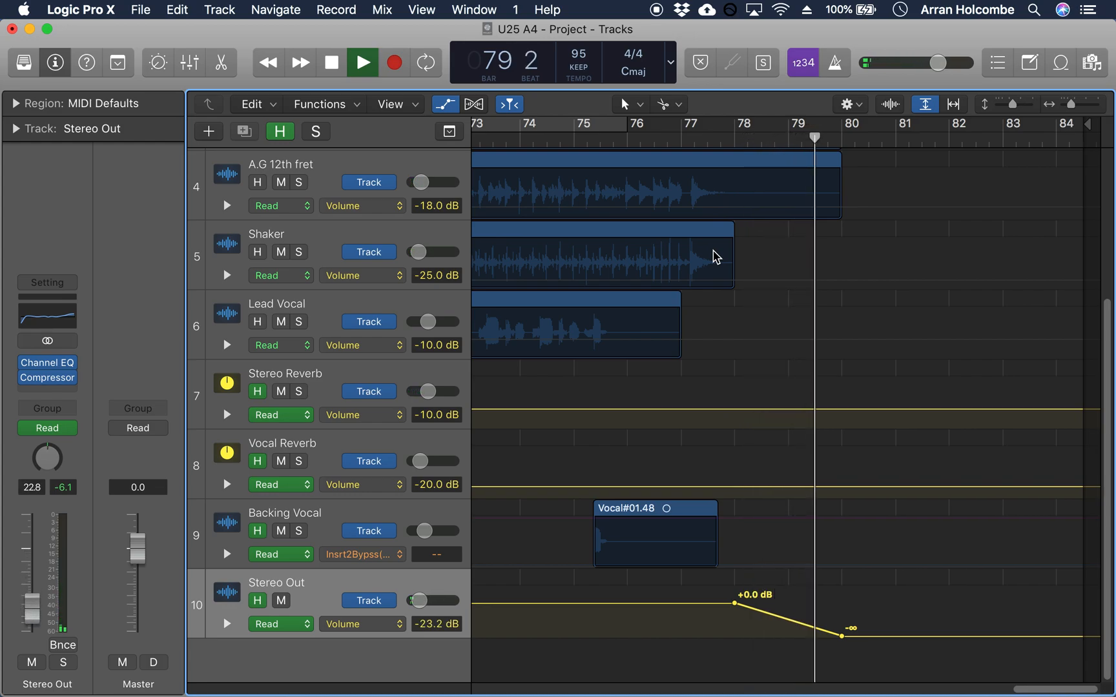
pyautogui.press('space')
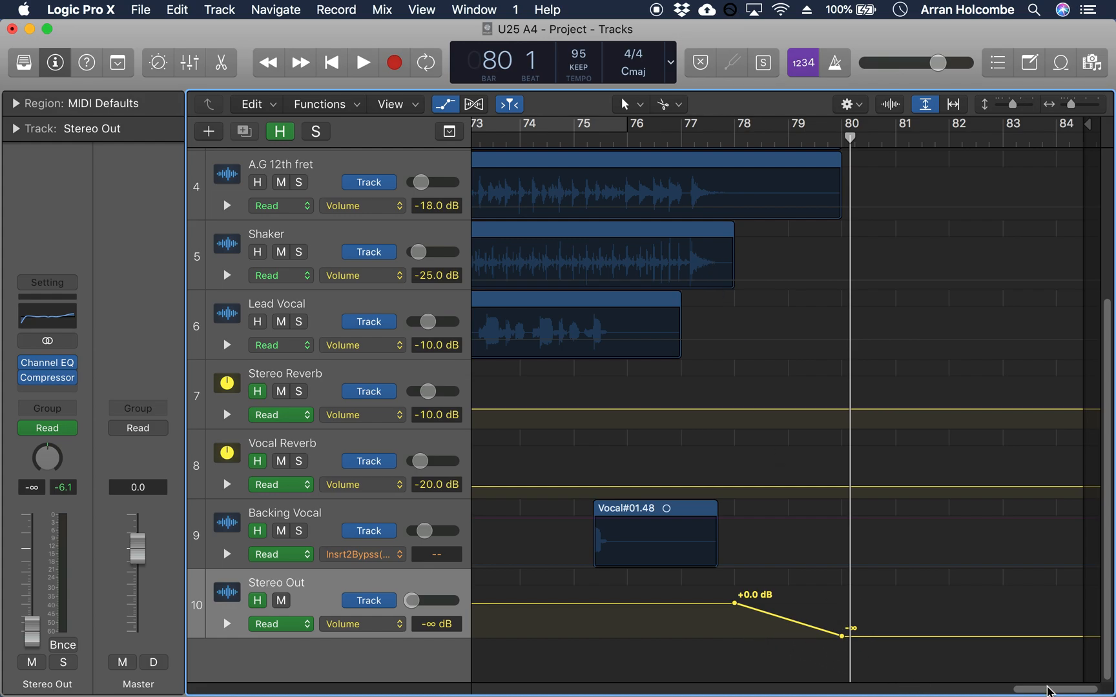
# Step: Extend the start of the Piano region to about one beat before bar 1
pyautogui.moveTo(1047, 691); pyautogui.dragTo(455, 685)
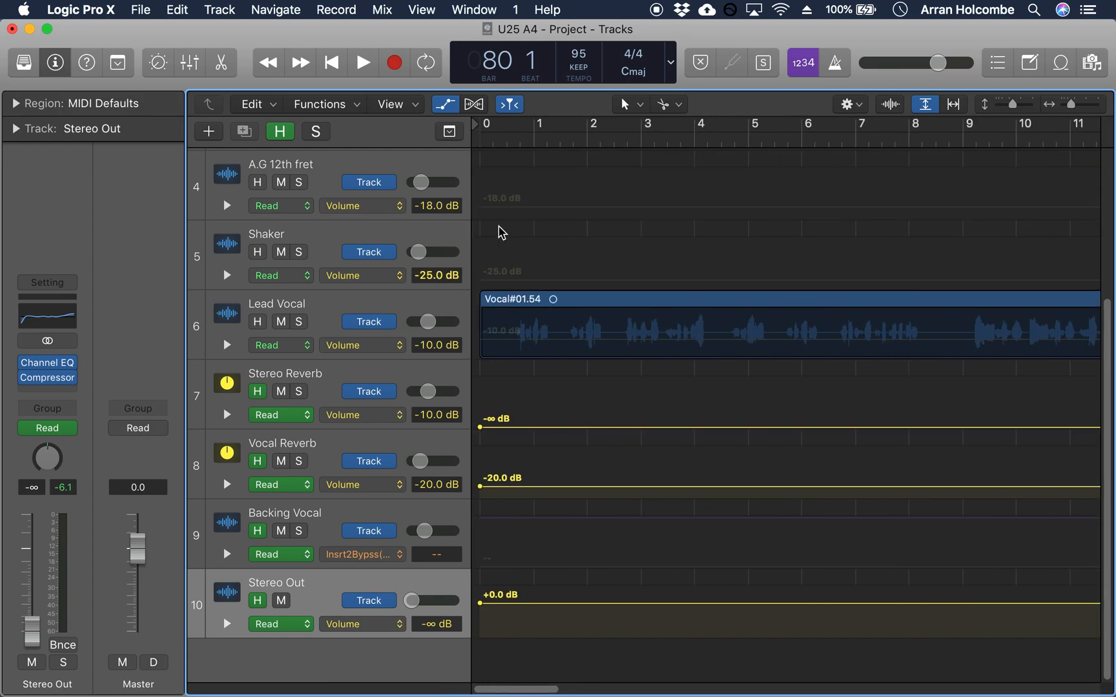
pyautogui.click(498, 302)
pyautogui.scroll(5, 468, 289)
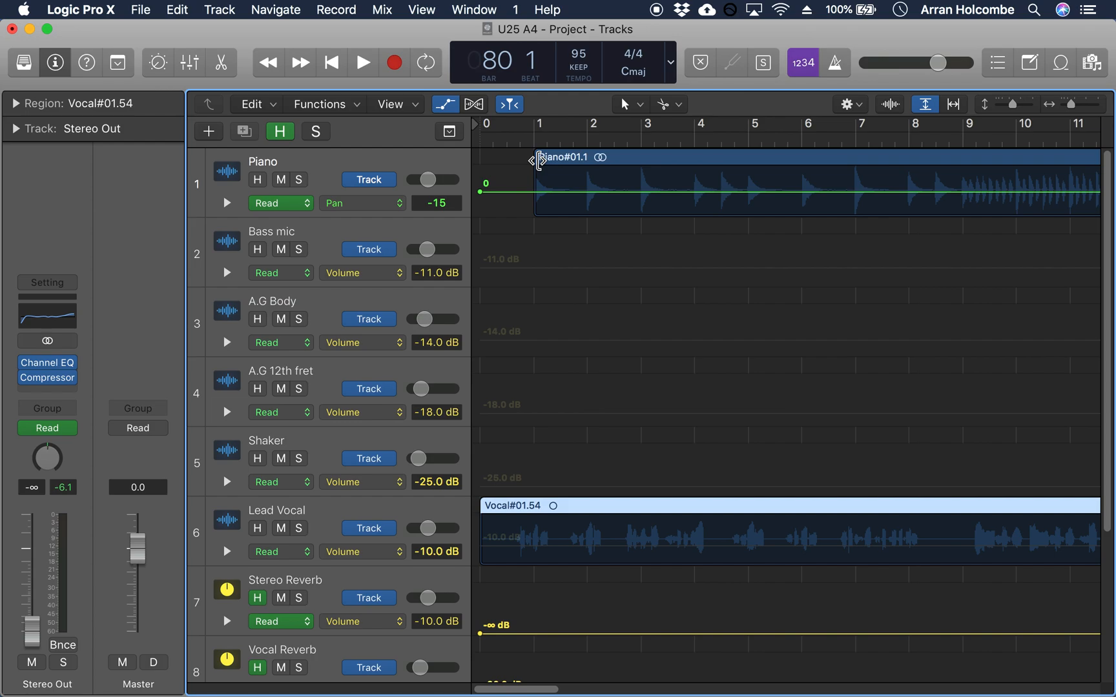
pyautogui.click(538, 161)
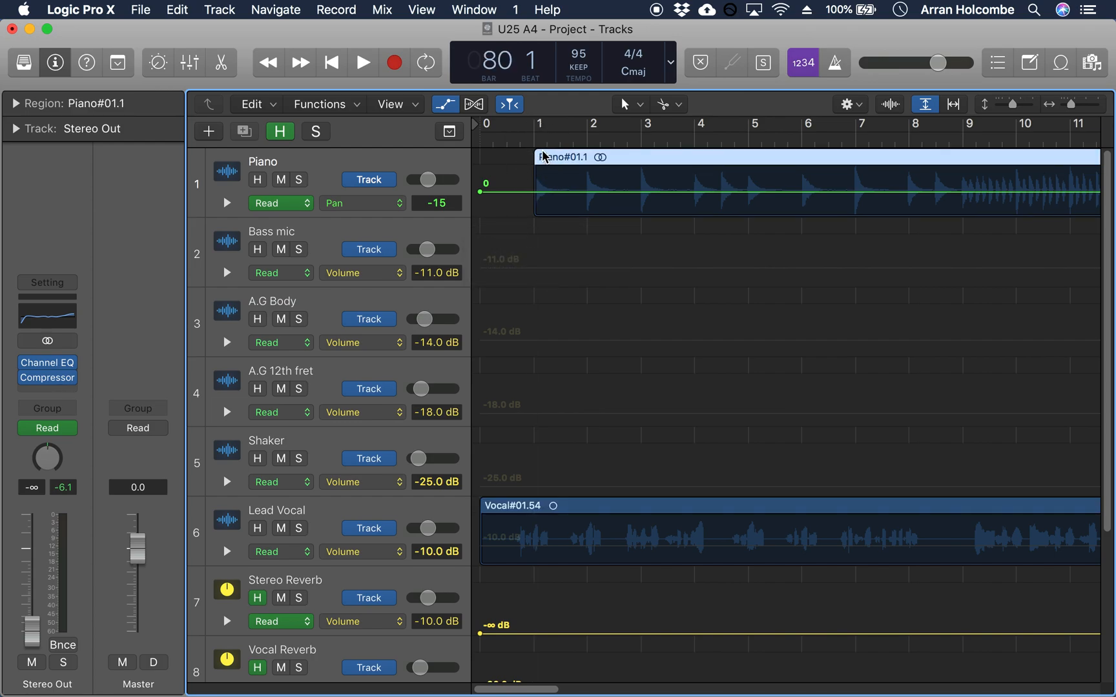
pyautogui.click(534, 157)
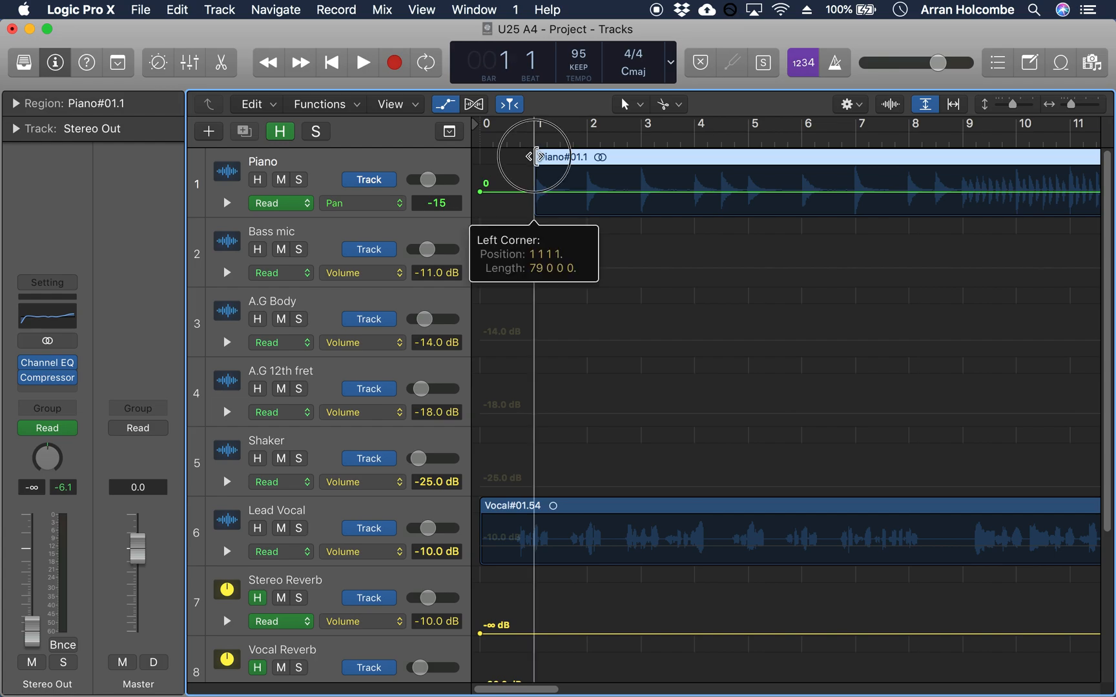
pyautogui.moveTo(534, 157); pyautogui.dragTo(526, 213)
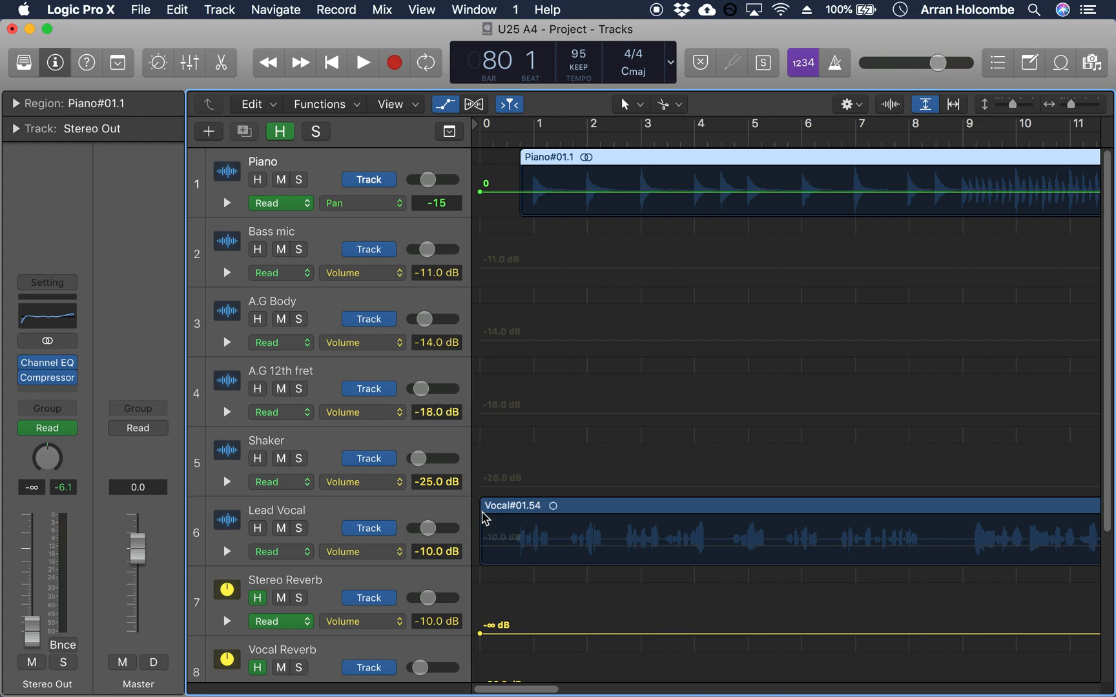
# Step: Trim the start of the Lead Vocal region to about two beats before bar 1 and play the song's opening
pyautogui.moveTo(483, 505); pyautogui.dragTo(508, 505)
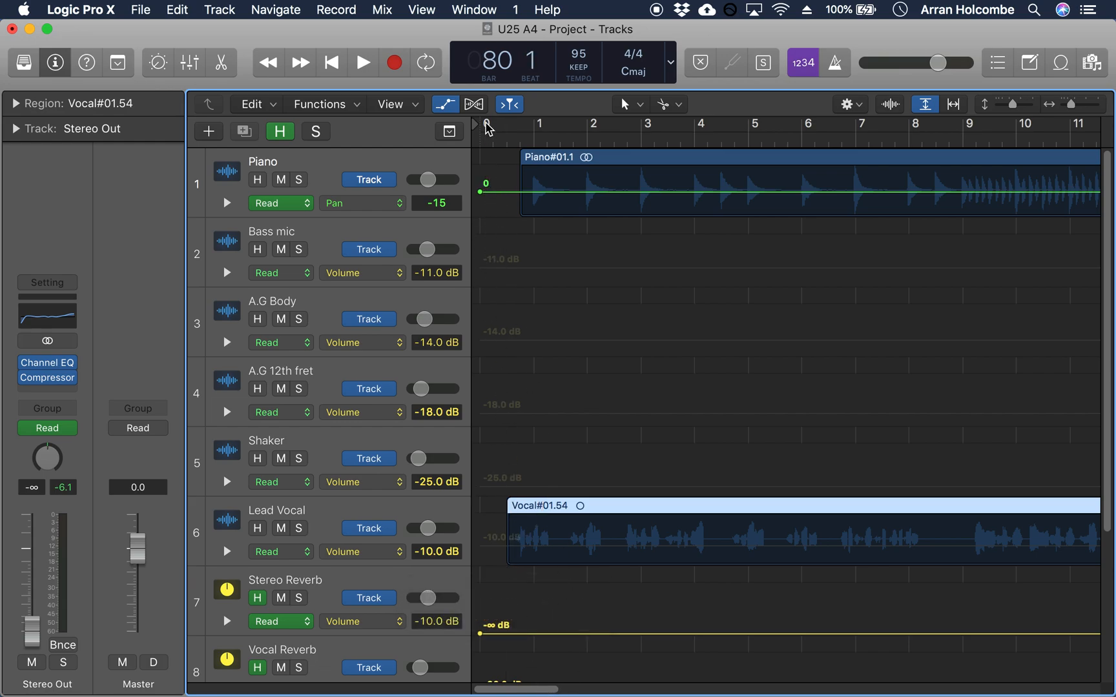
pyautogui.press('space')
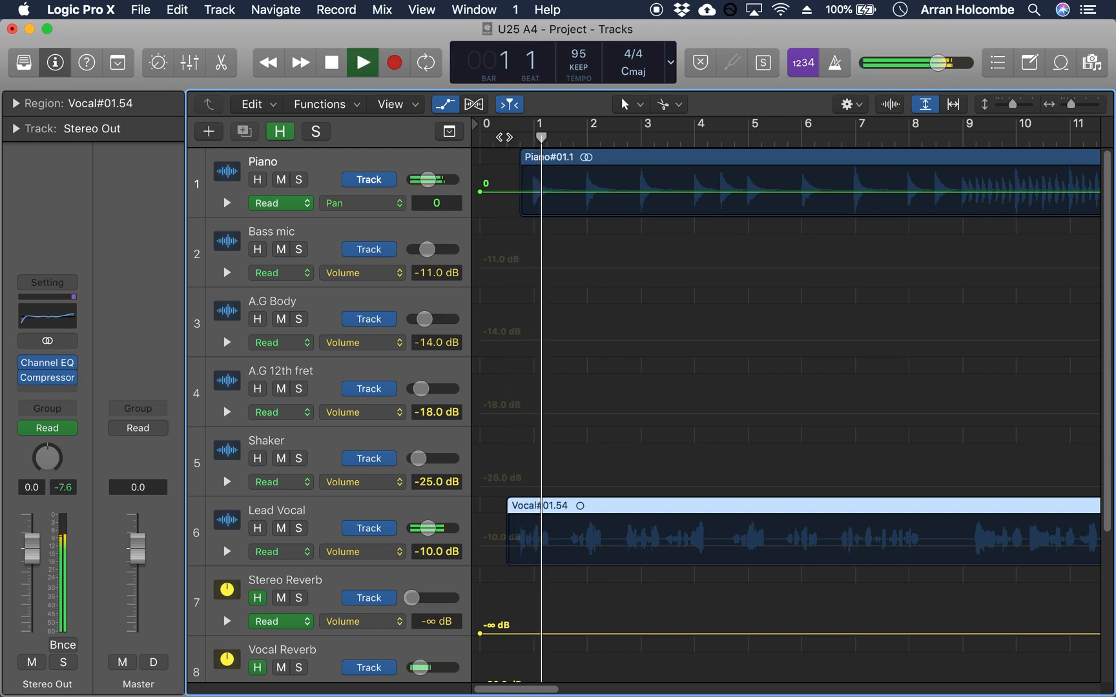
pyautogui.press('space')
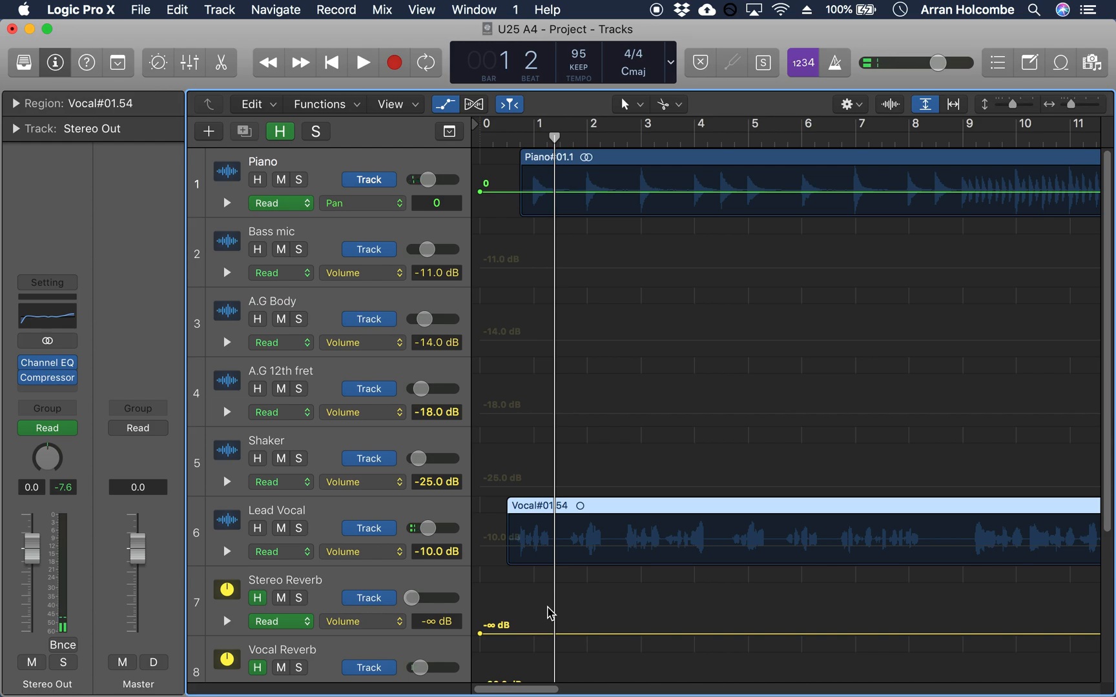
# Step: Hide the track automation, deselect the regions and fit the whole song horizontally in the Tracks area
pyautogui.press('a')
pyautogui.click(598, 547)
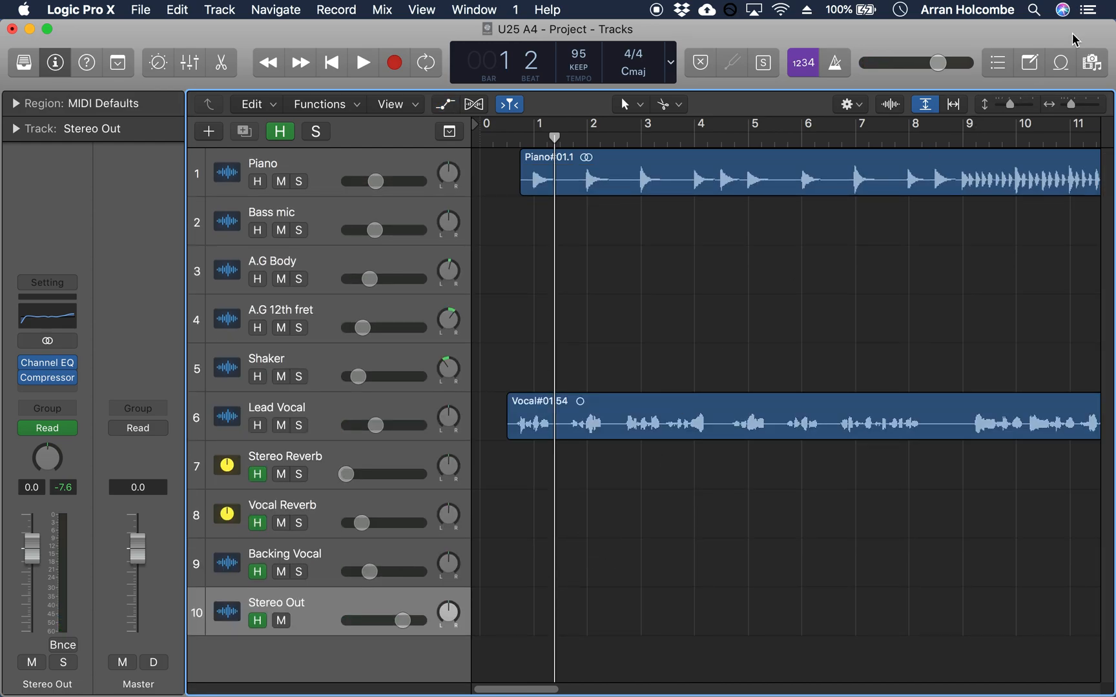
pyautogui.click(955, 105)
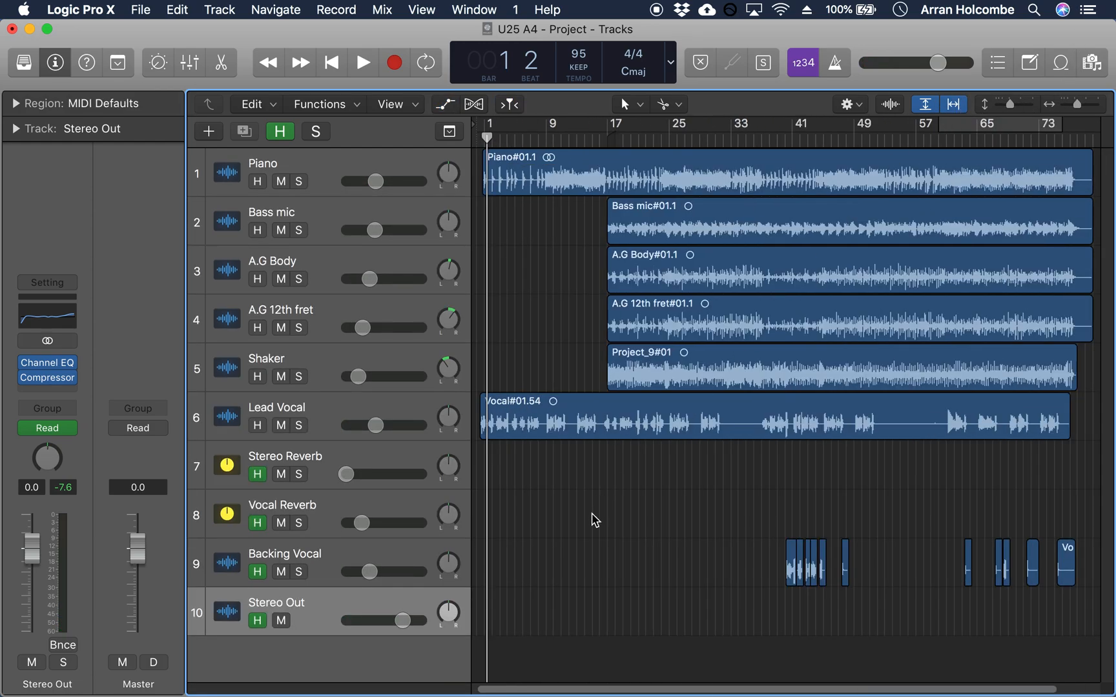
pyautogui.scroll(-5, 549, 590)
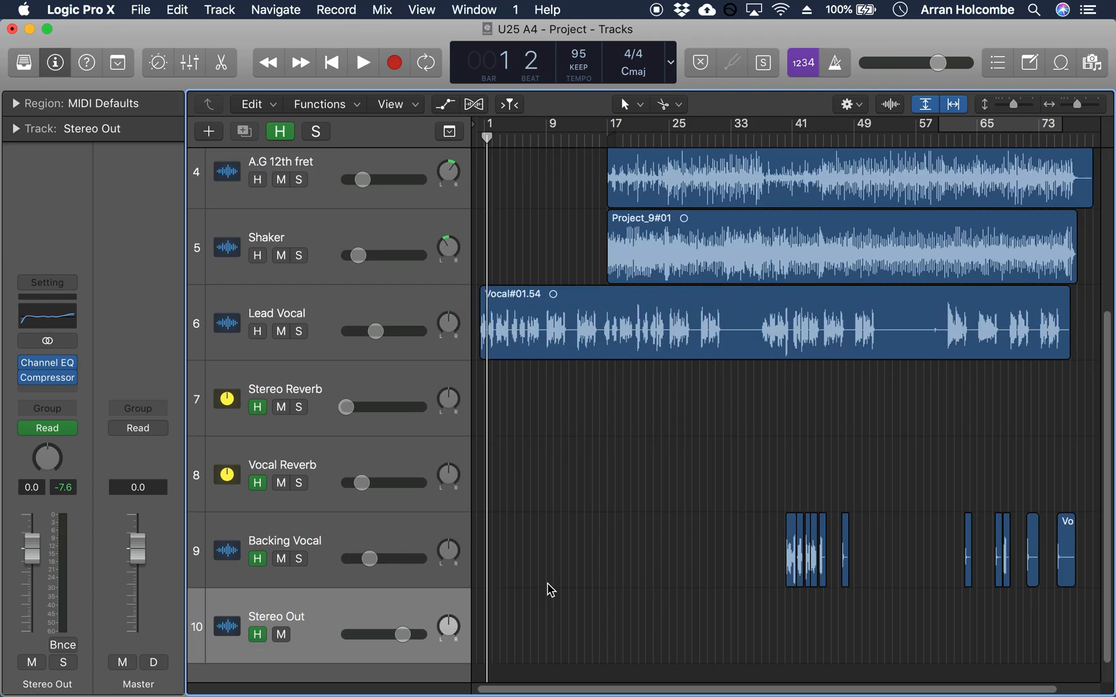
# Step: Review the channel strips' plug-ins, sends and faders in the mixer, select Backing Vocal and close the mixer
pyautogui.press('x')
pyautogui.scroll(5, 605, 517)
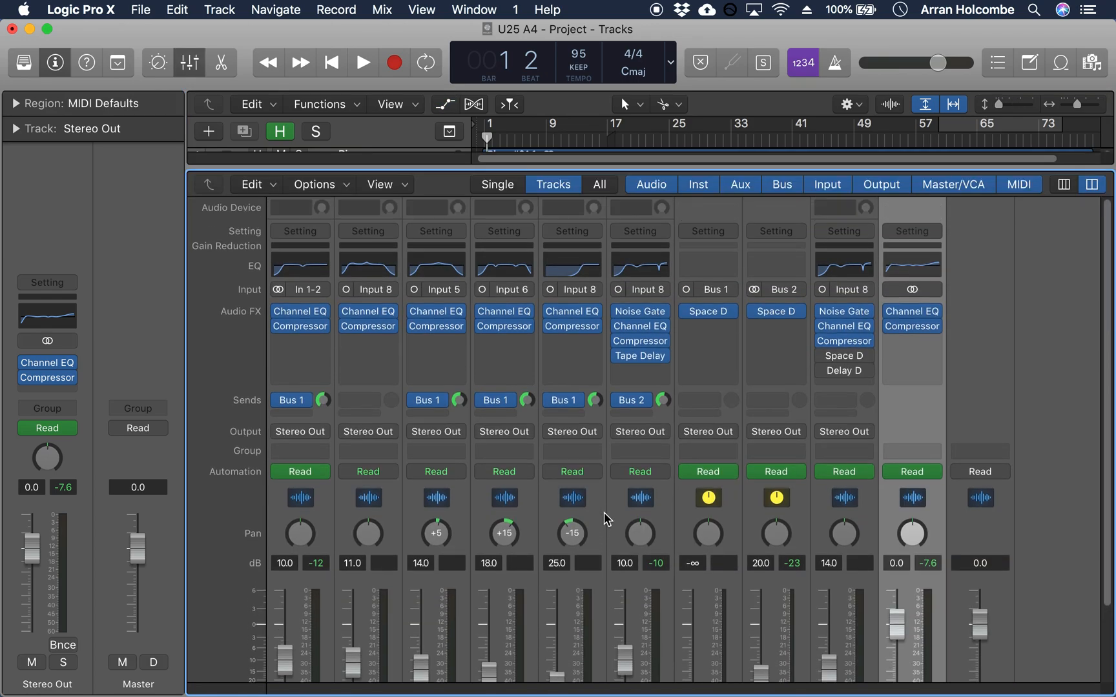
pyautogui.scroll(-5, 605, 517)
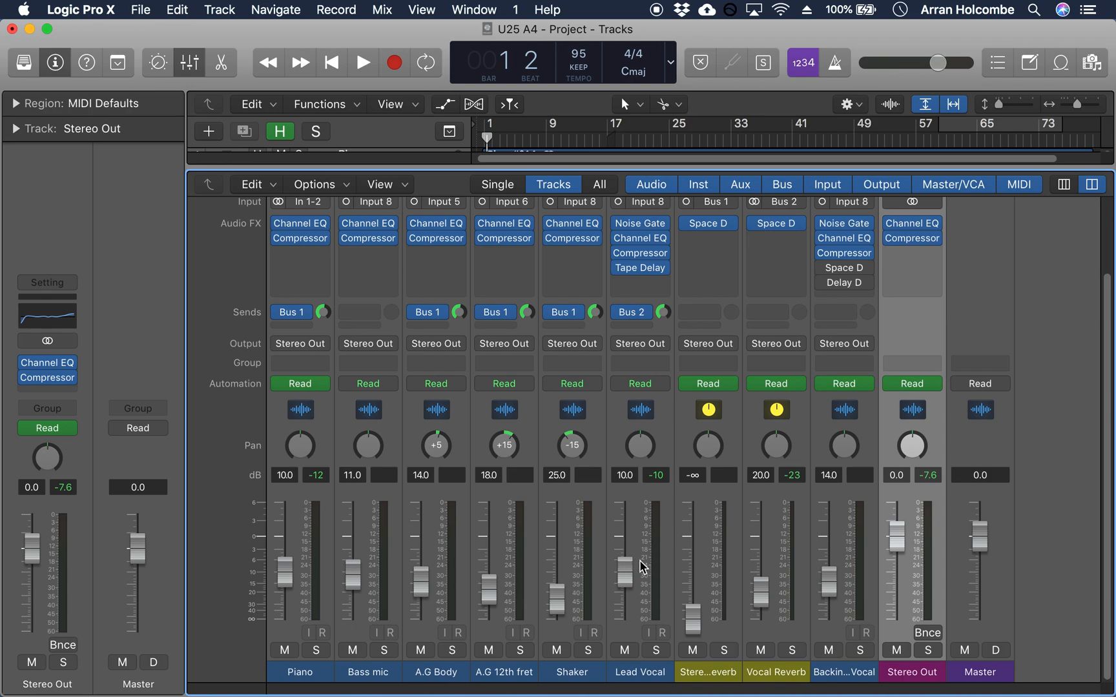
pyautogui.click(697, 624)
pyautogui.click(843, 672)
pyautogui.moveTo(843, 267)
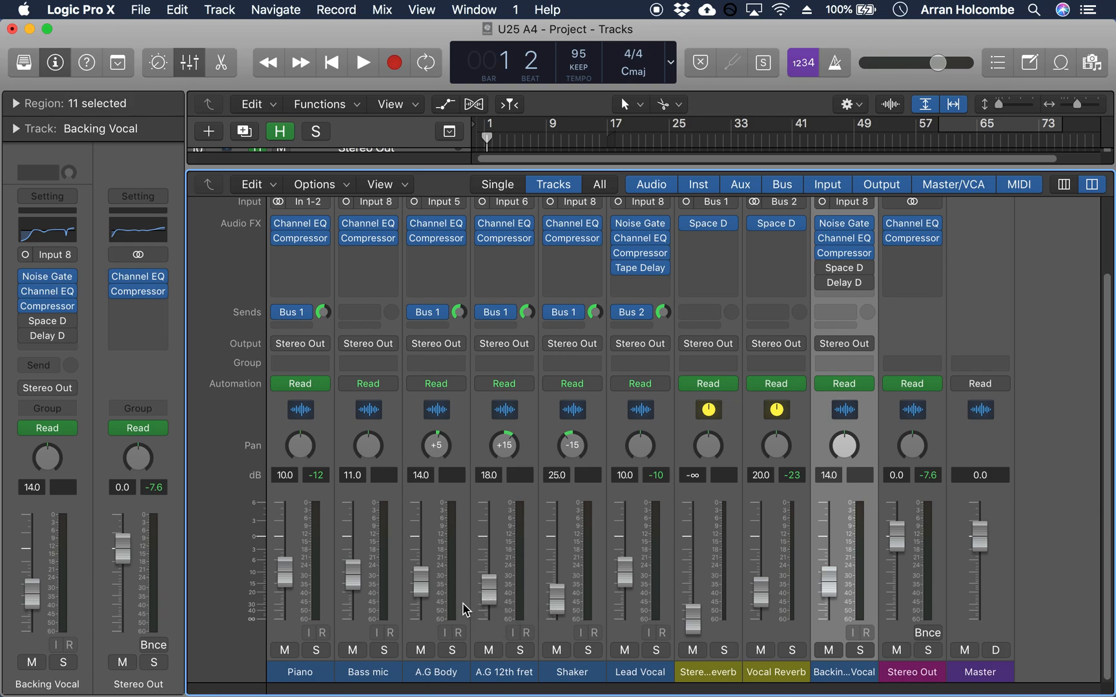
pyautogui.press('x')
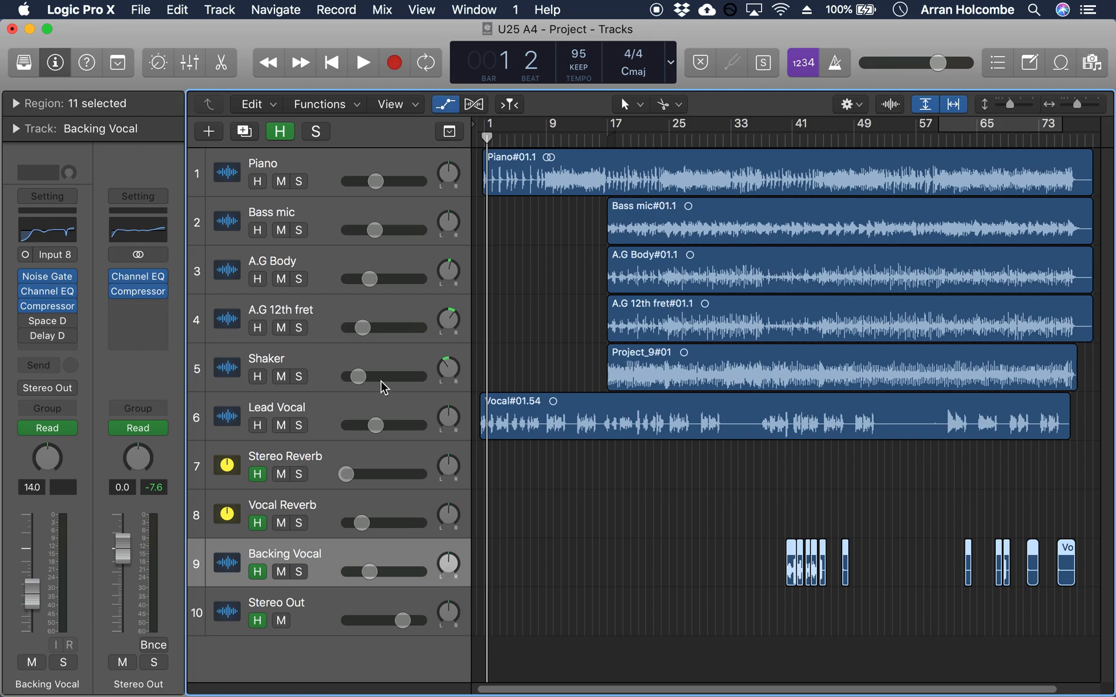
# Step: Show the track automation and move the playhead to bar 17 to check the Piano's pan automation
pyautogui.press('a')
pyautogui.scroll(-2, 630, 434)
pyautogui.scroll(5, 631, 427)
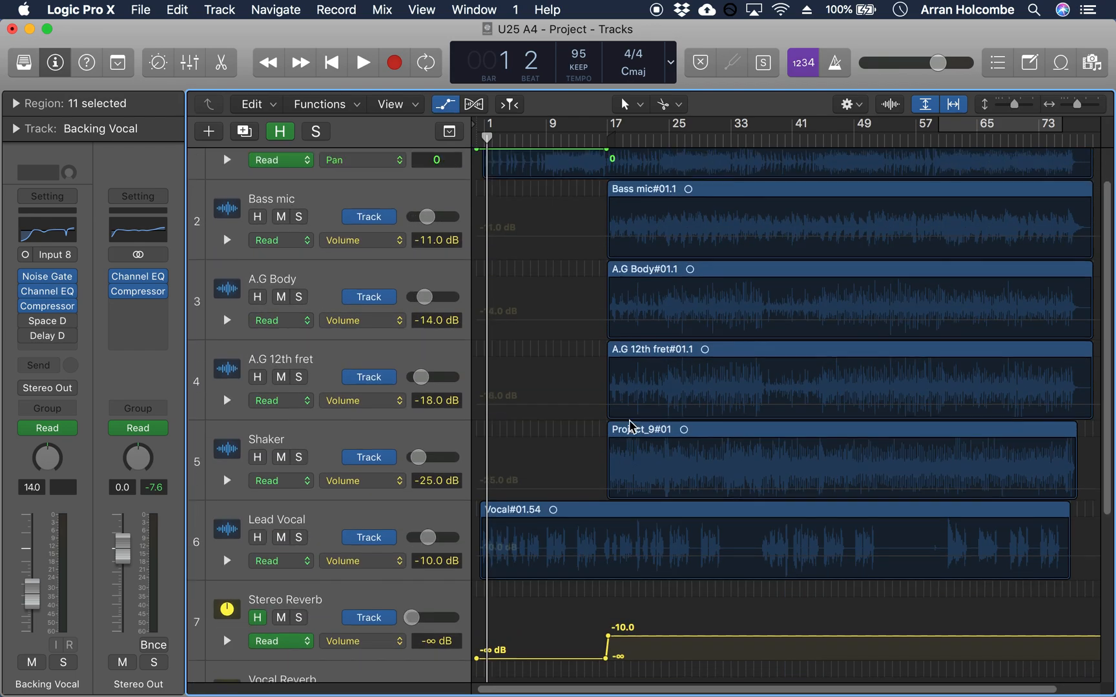
pyautogui.scroll(2, 630, 426)
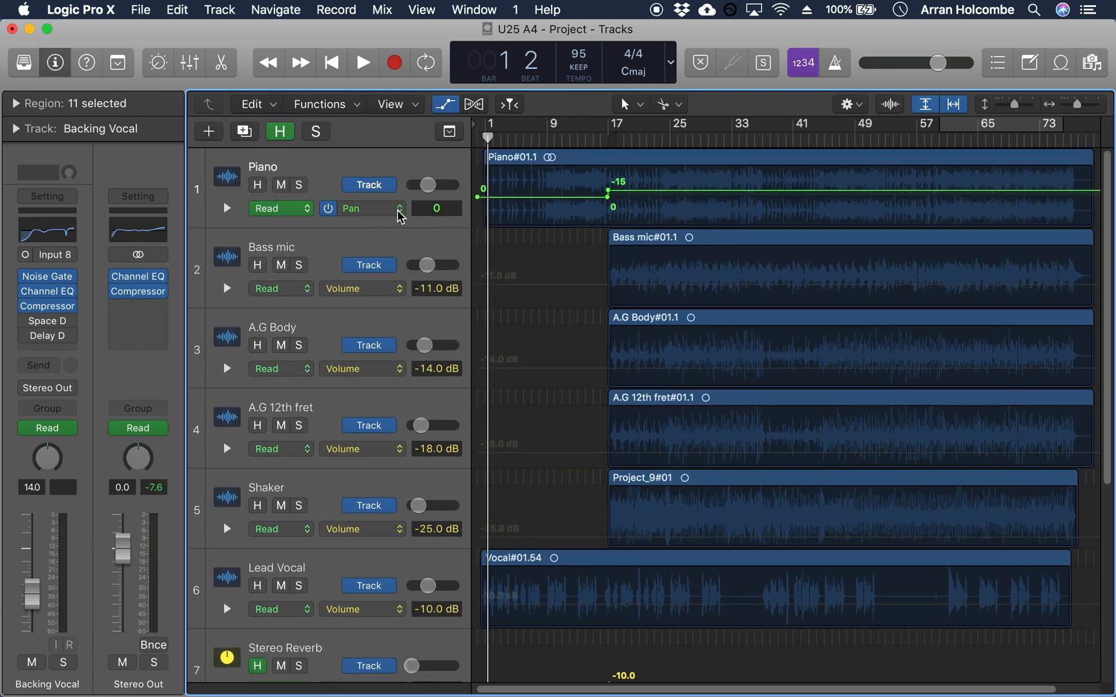
pyautogui.click(610, 137)
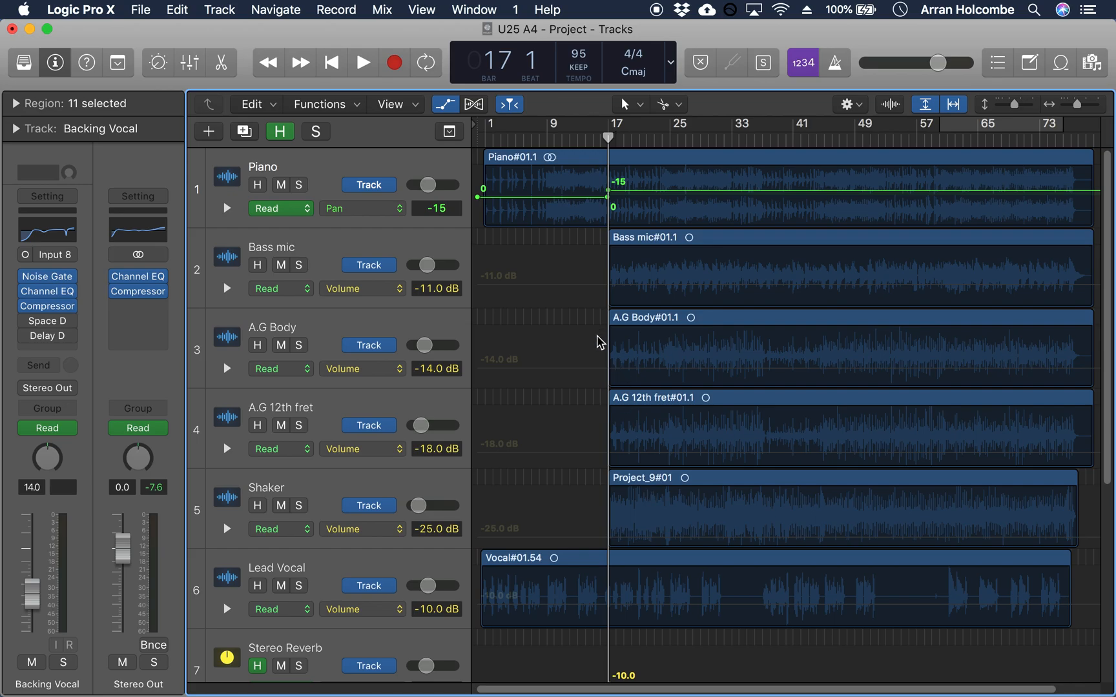
# Step: Open the mixer, move the playhead to bar 19 and review the Piano, Shaker, Bass mic and Lead Vocal channel strips
pyautogui.press('x')
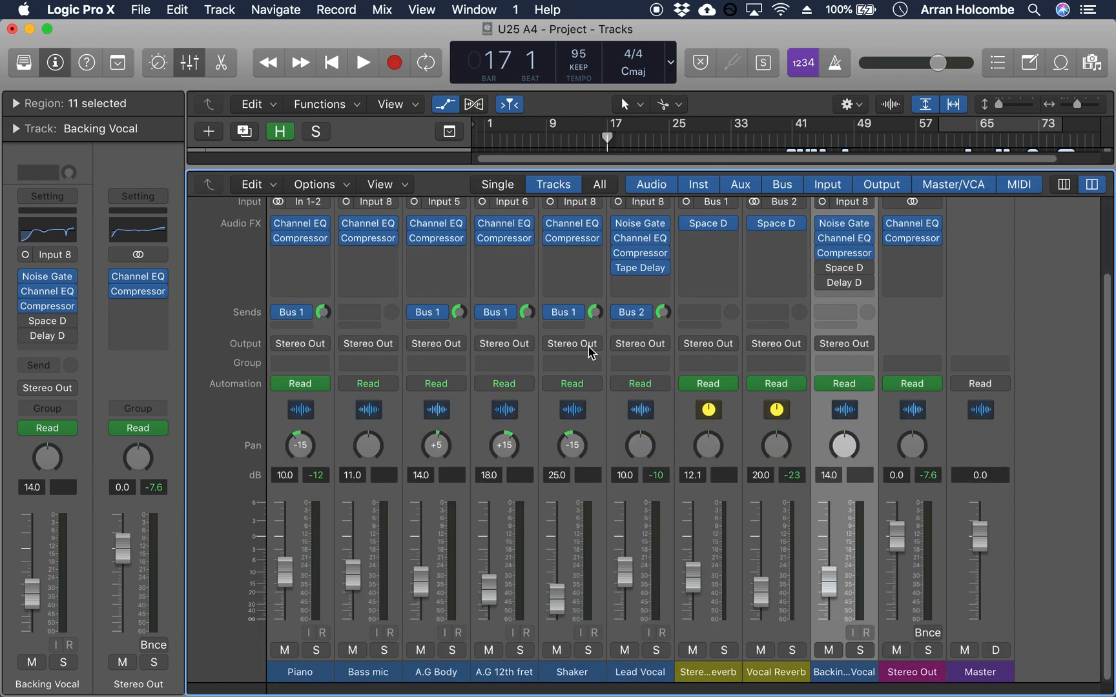
pyautogui.click(299, 672)
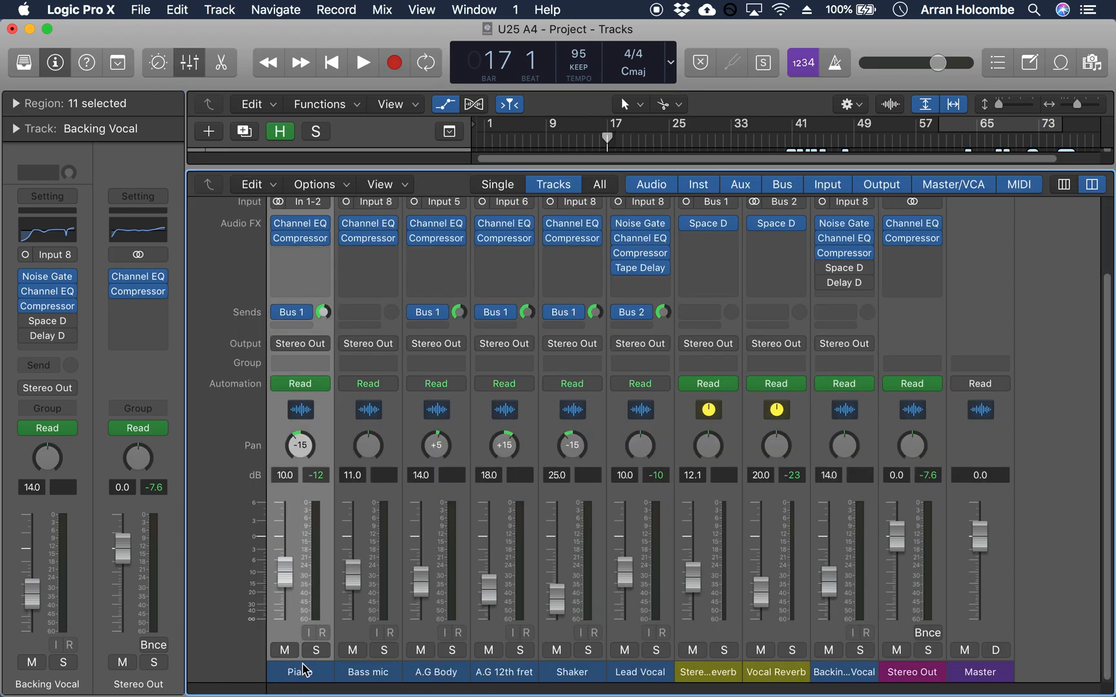
pyautogui.moveTo(607, 137); pyautogui.dragTo(622, 138)
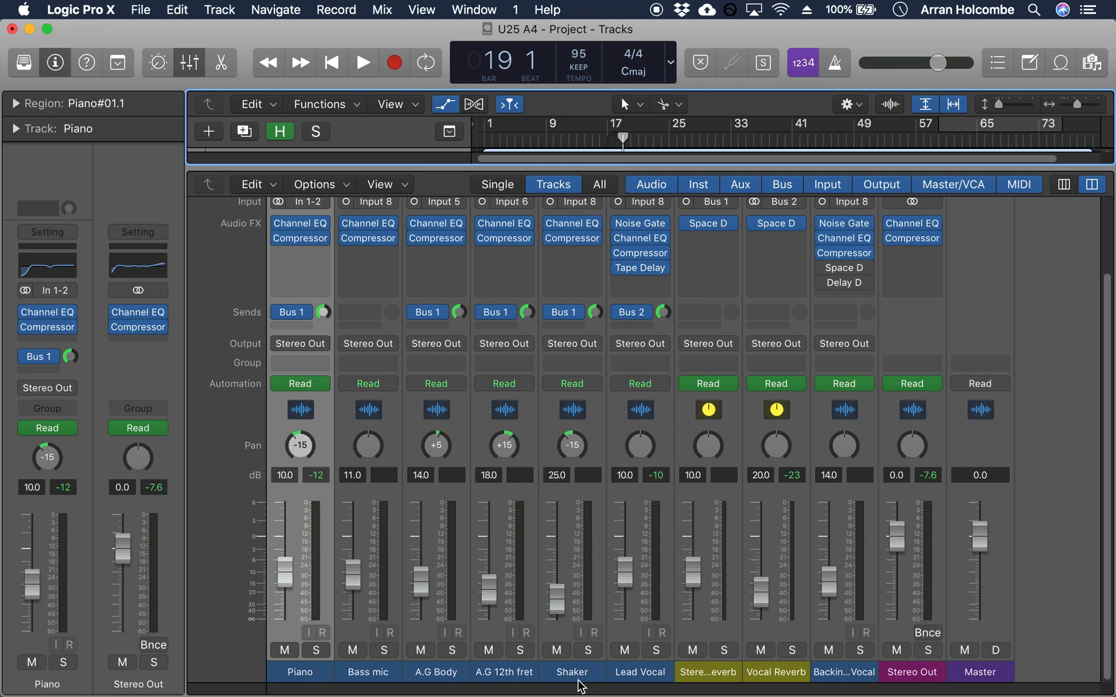
pyautogui.click(561, 421)
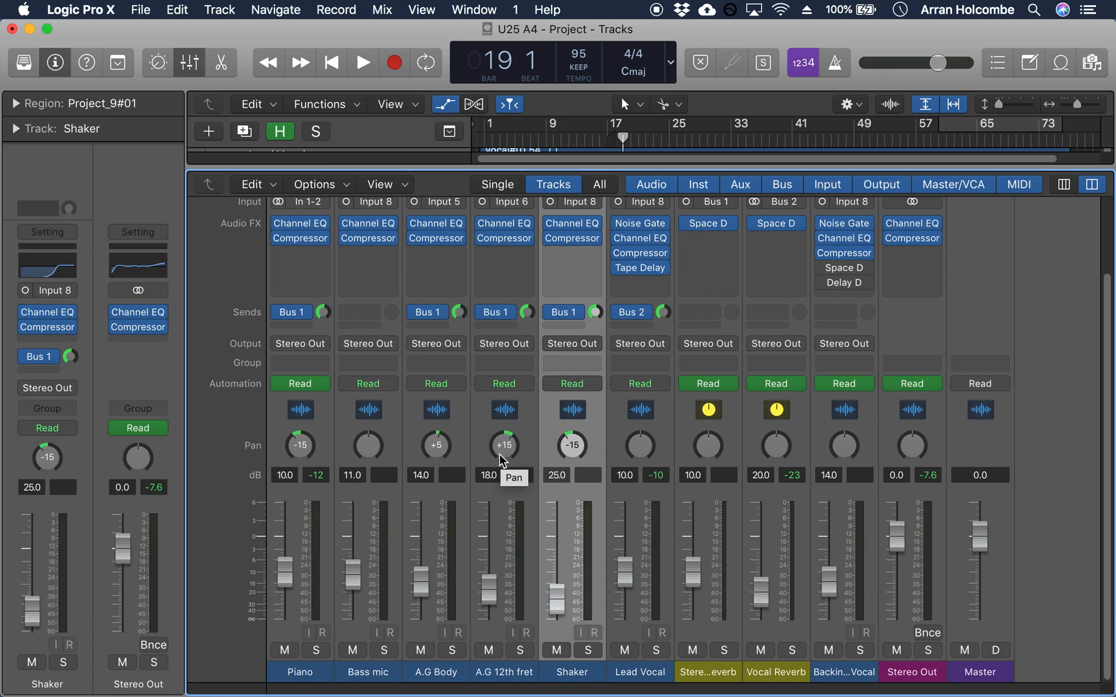
pyautogui.click(377, 673)
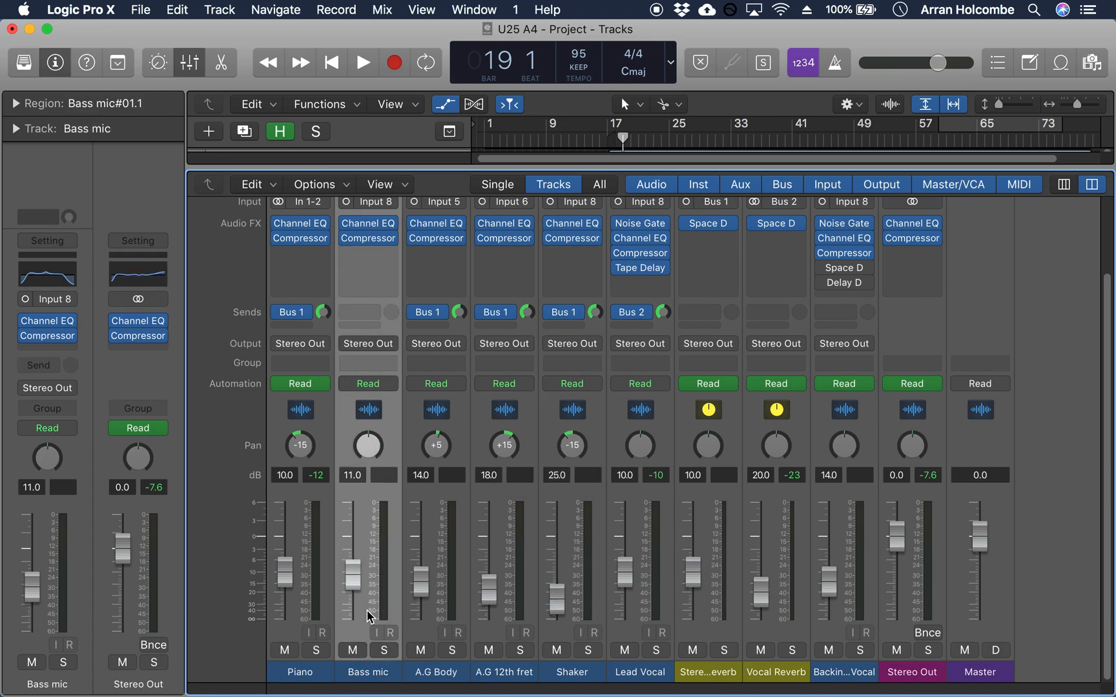
pyautogui.click(639, 672)
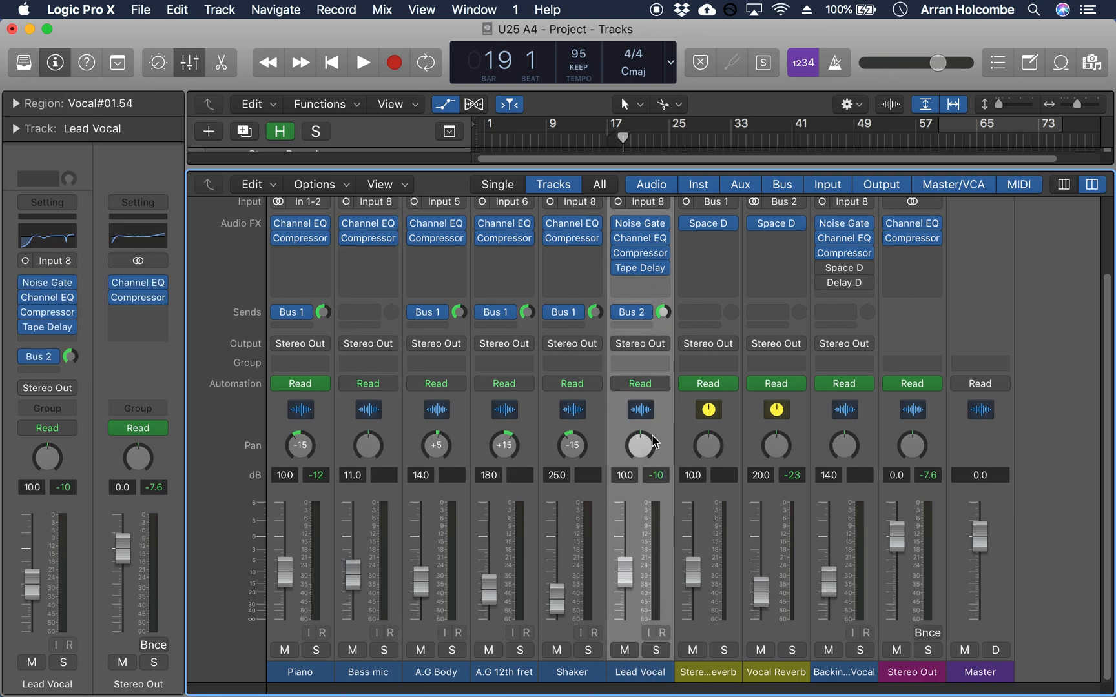
# Step: Select the Backing Vocal channel and set its pan to -5
pyautogui.click(848, 678)
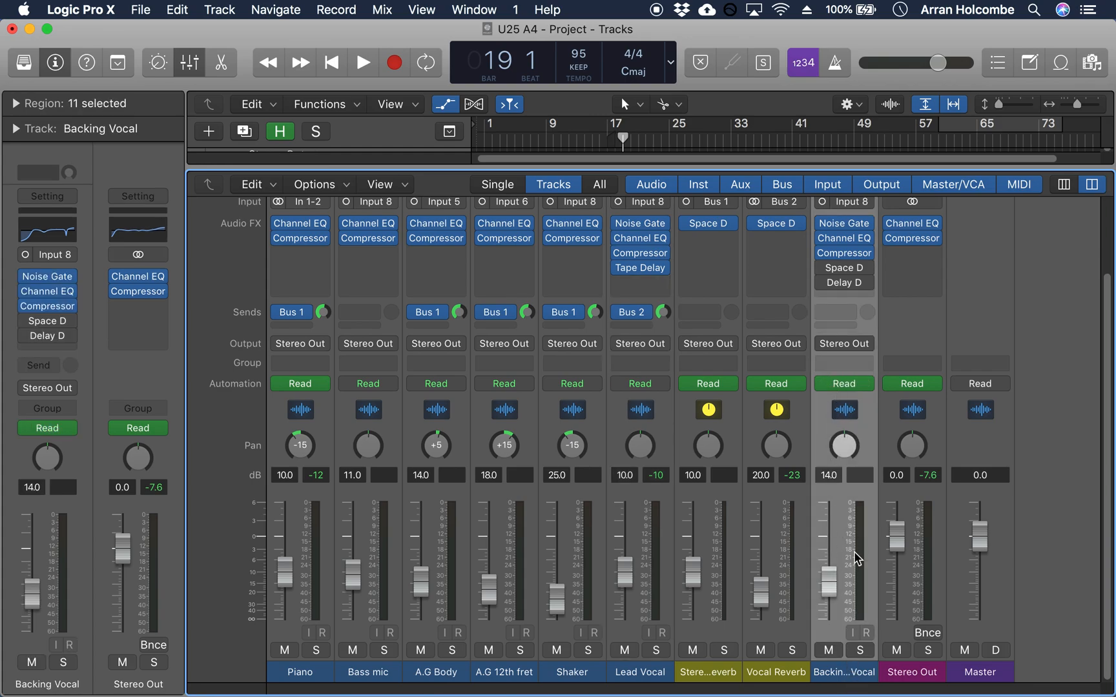
pyautogui.moveTo(847, 448); pyautogui.dragTo(854, 486)
pyautogui.click(892, 384)
# Step: Open the Channel EQ on the Stereo Out channel and turn off its 75 Hz band
pyautogui.click(924, 672)
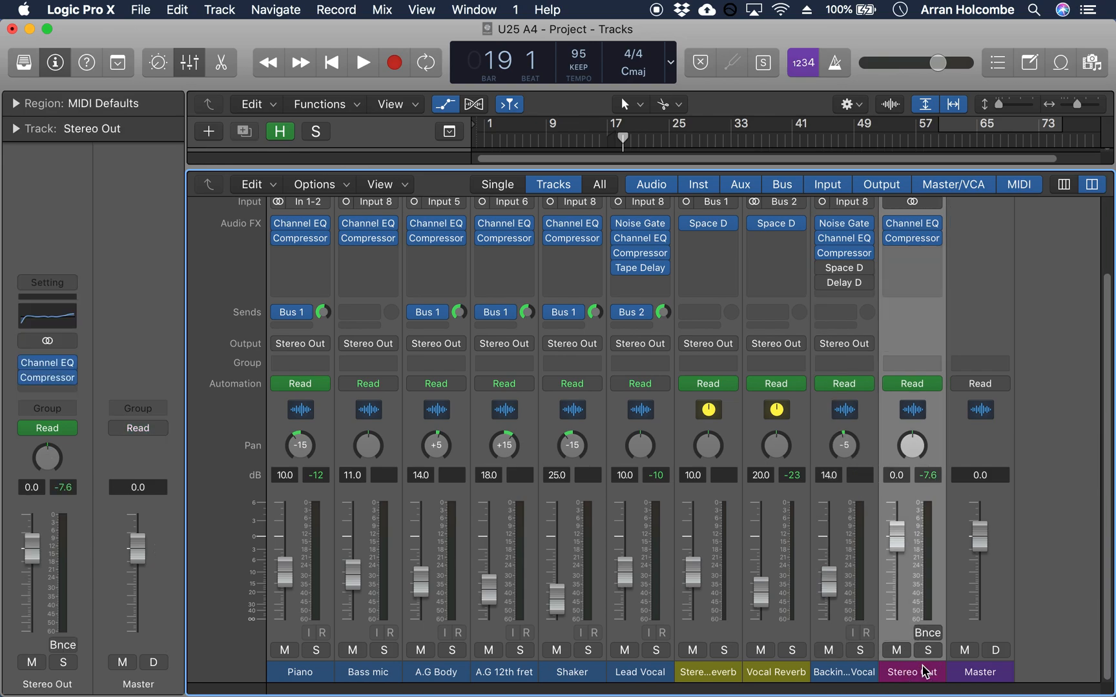
pyautogui.scroll(3, 906, 565)
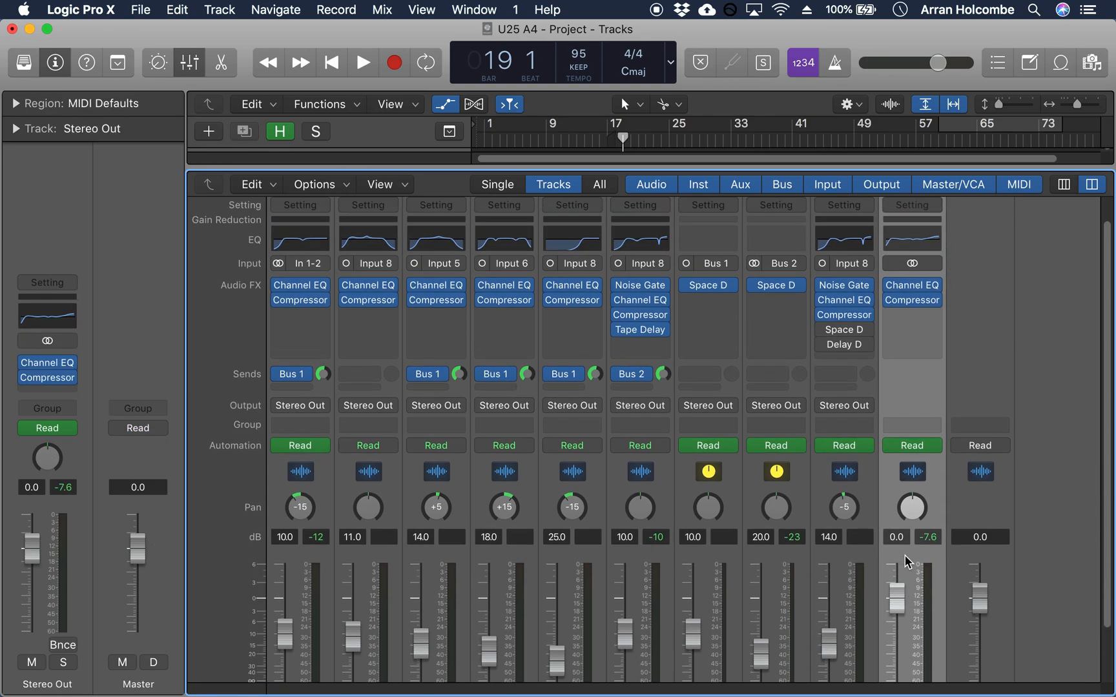
pyautogui.moveTo(936, 331)
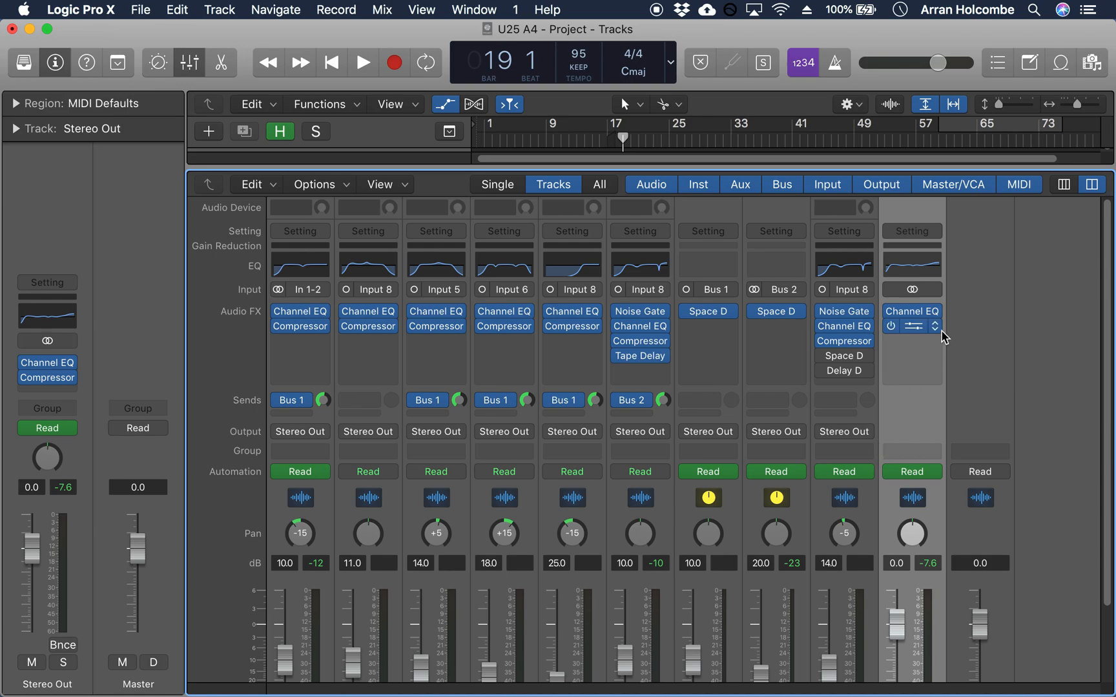
pyautogui.click(911, 313)
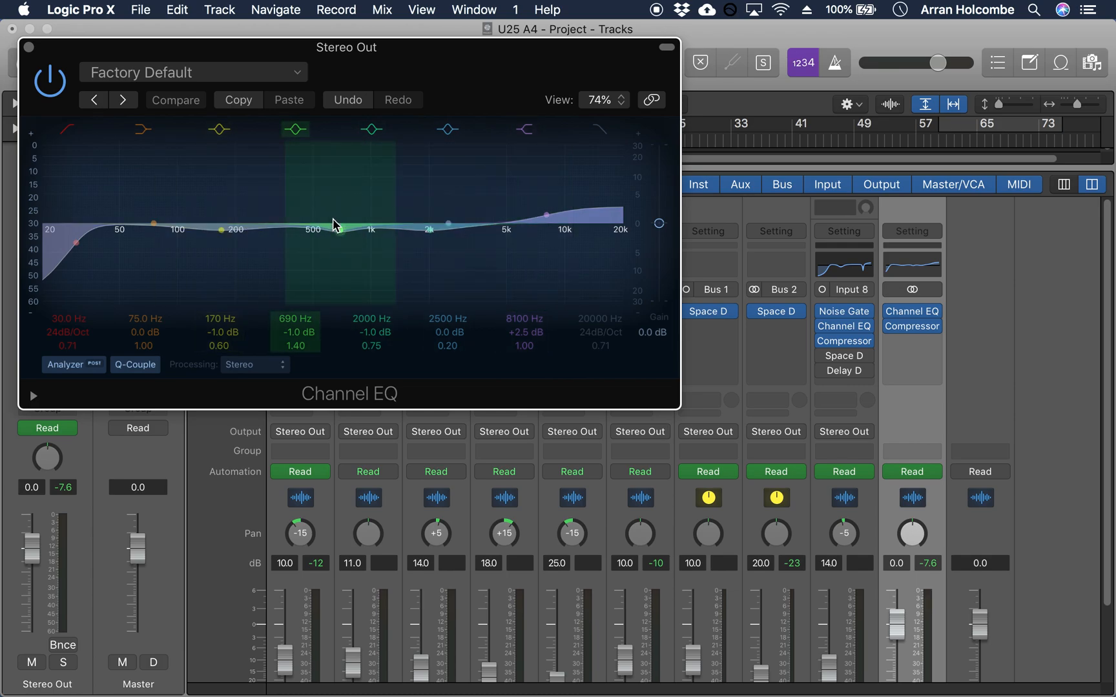
pyautogui.click(145, 130)
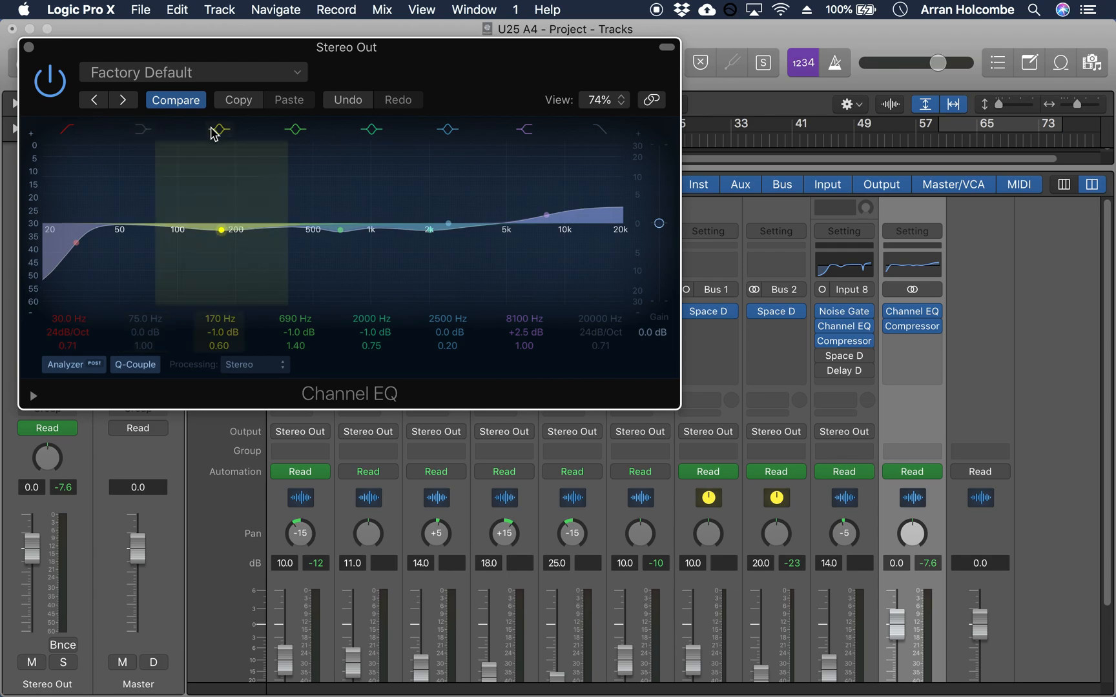
# Step: Turn off the 2500 Hz band of the Stereo Out Channel EQ, checking the neighbouring bands, and close the EQ
pyautogui.click(297, 129)
pyautogui.click(297, 130)
pyautogui.click(371, 130)
pyautogui.click(373, 131)
pyautogui.click(452, 127)
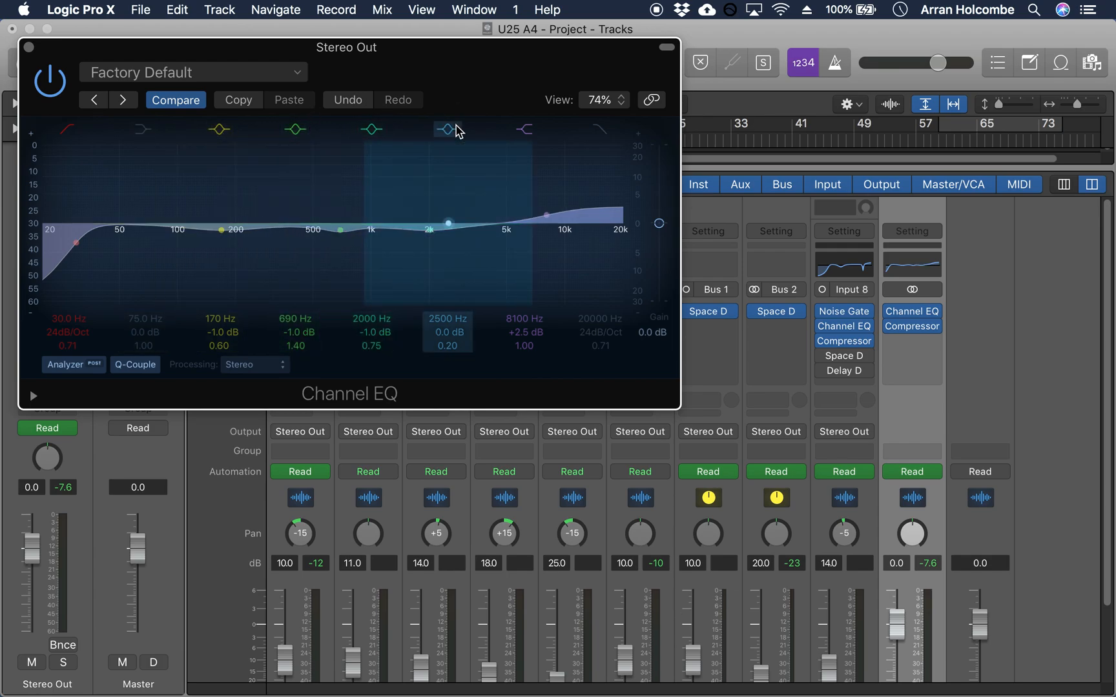
pyautogui.click(524, 131)
pyautogui.click(525, 131)
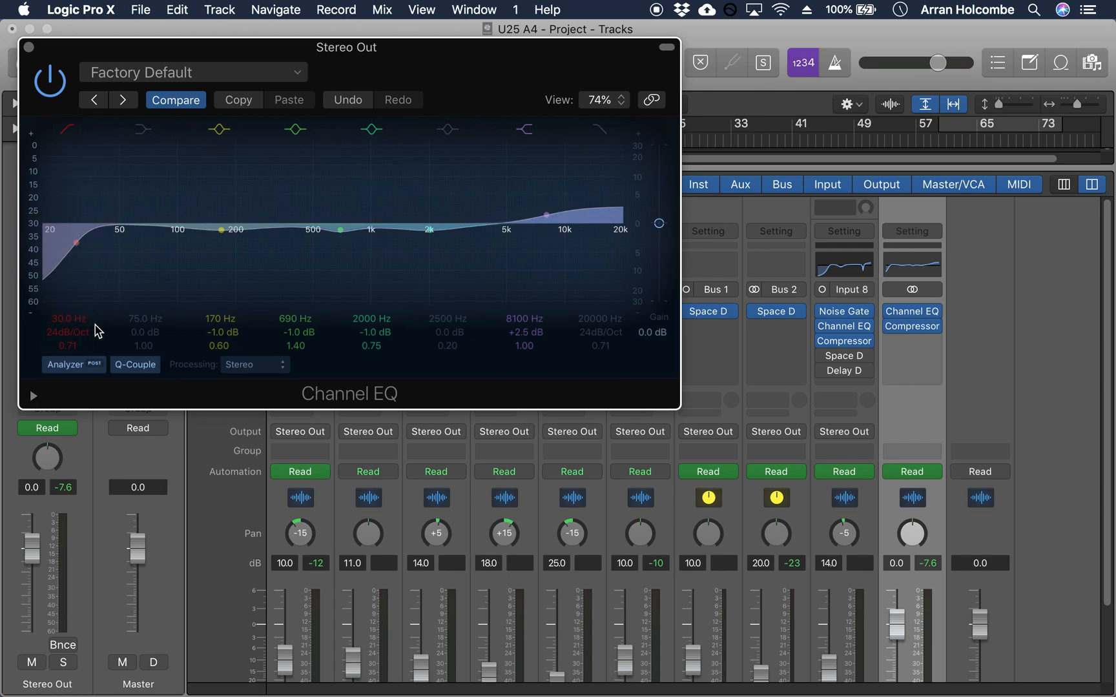
pyautogui.click(27, 47)
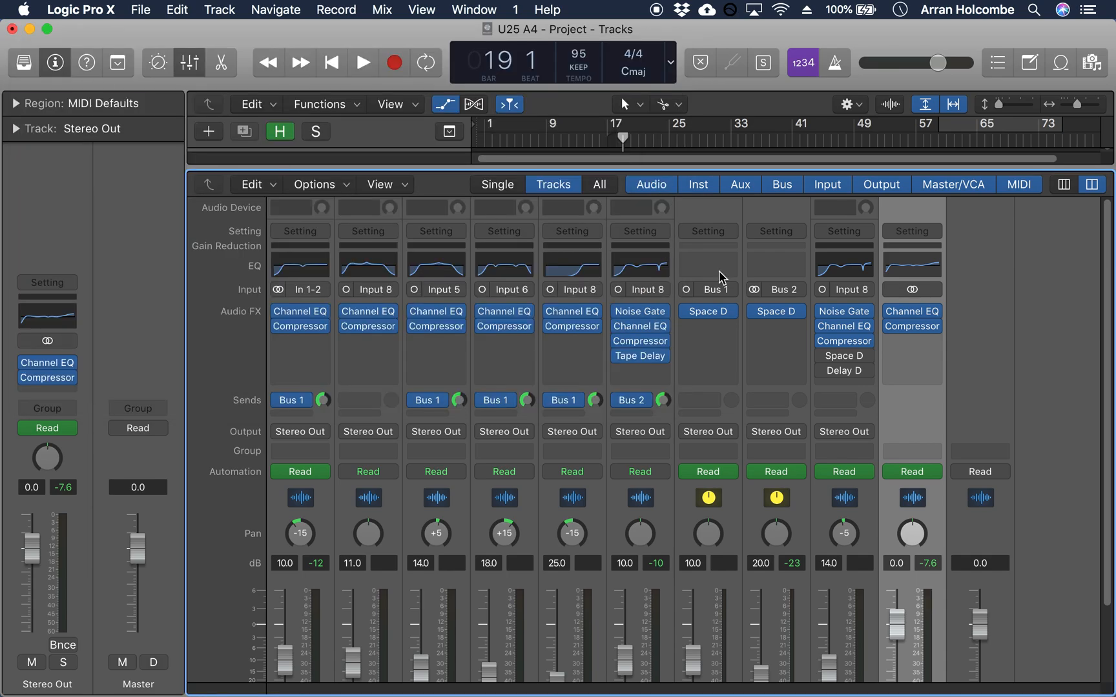
# Step: Open the Stereo Out Compressor, review its ratio, make-up and threshold, and play the song from bar 19
pyautogui.click(912, 329)
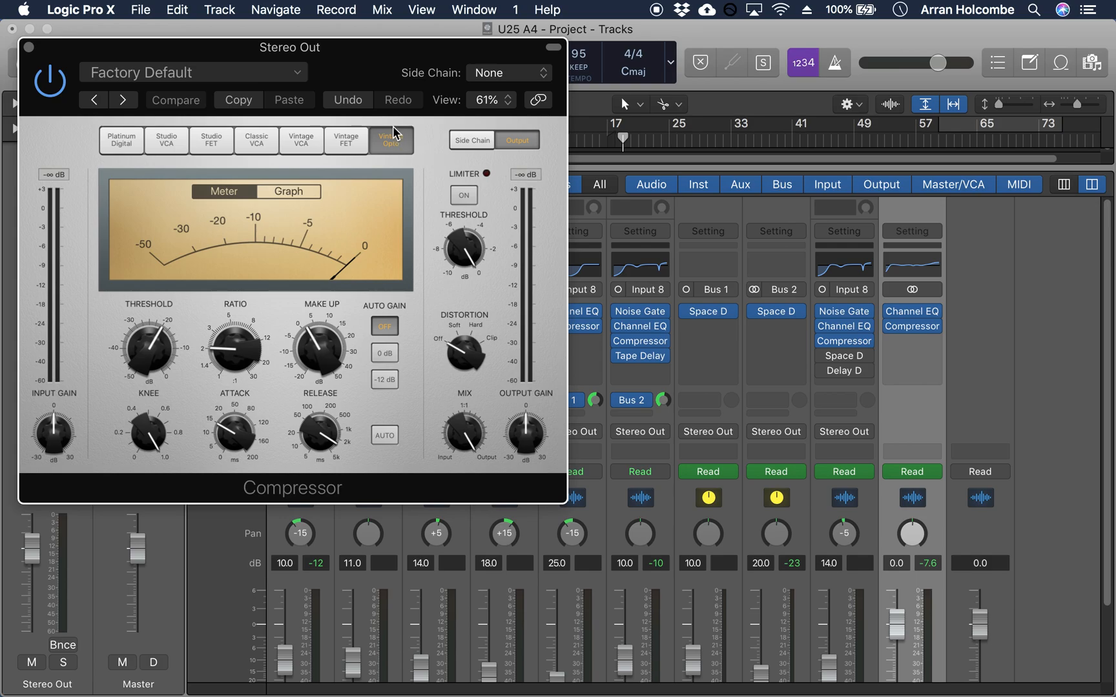
pyautogui.moveTo(238, 359)
pyautogui.moveTo(328, 352)
pyautogui.moveTo(146, 361)
pyautogui.press('space')
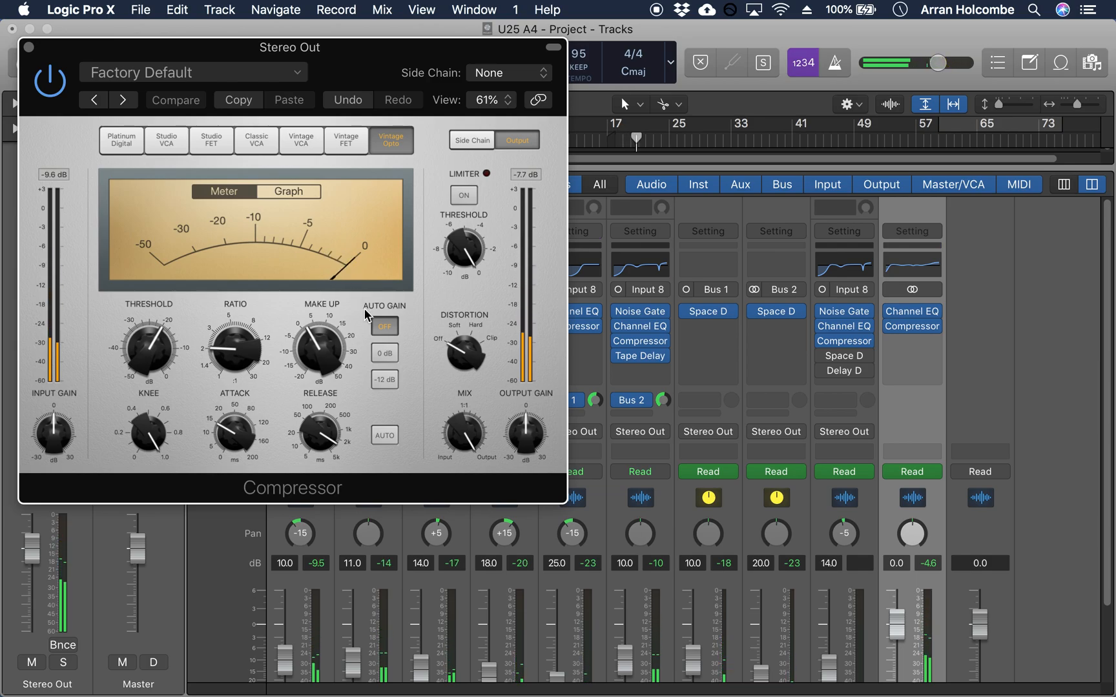
# Step: Check the Compressor's attack, release and knee settings, close it and return to the mixer faders
pyautogui.click(233, 439)
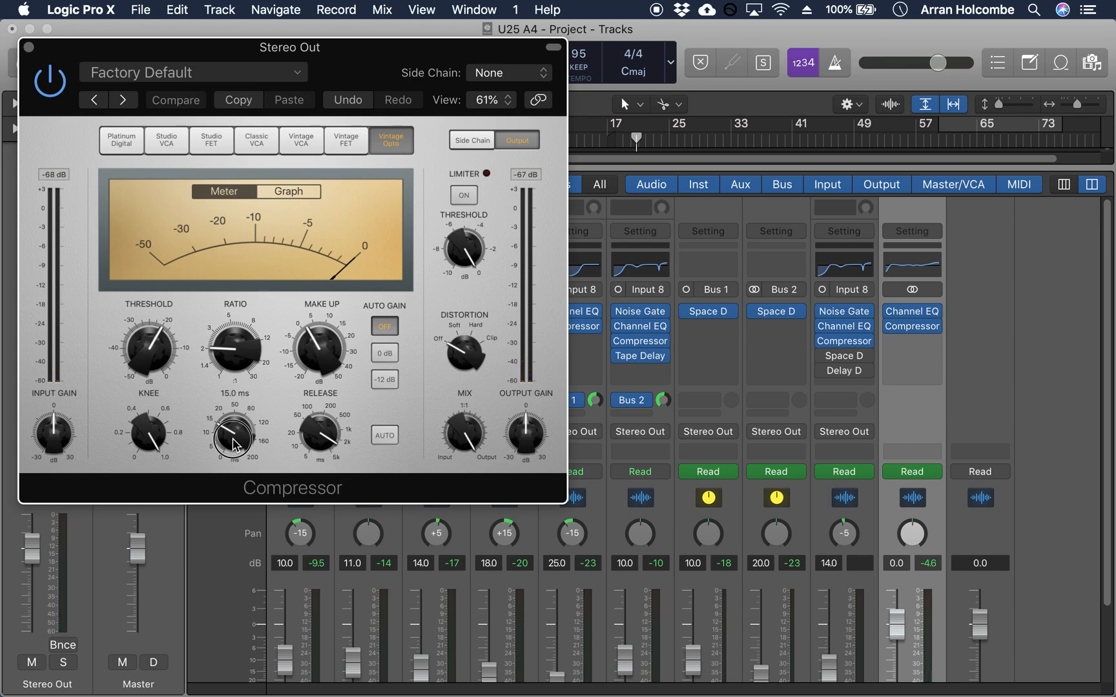
pyautogui.click(326, 439)
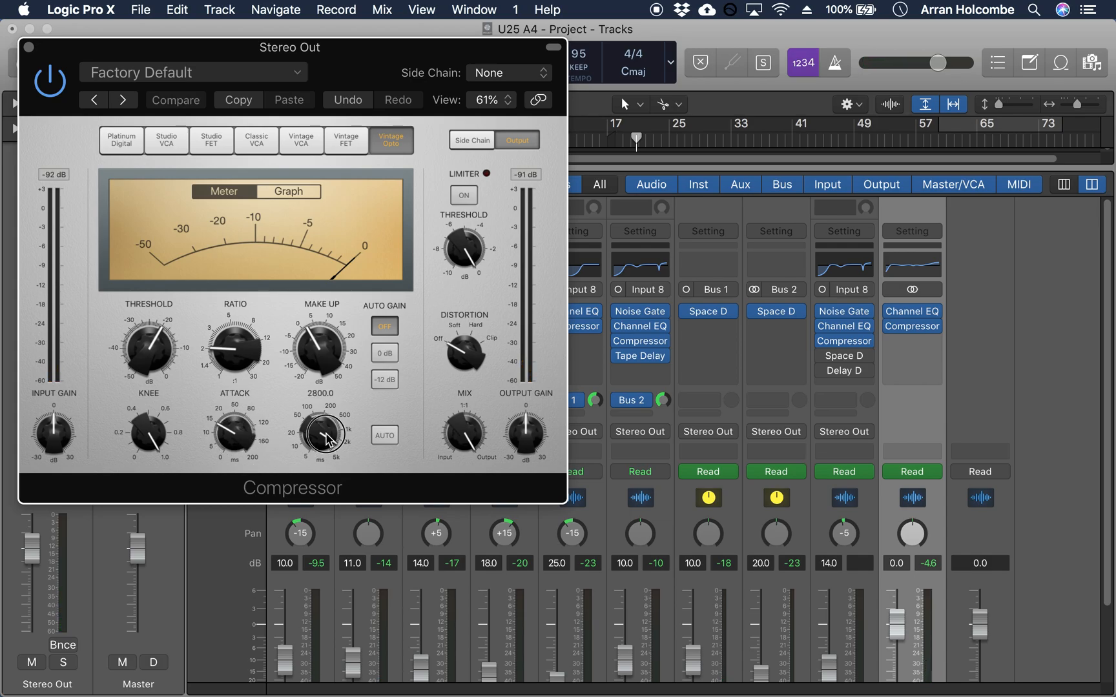
pyautogui.click(226, 442)
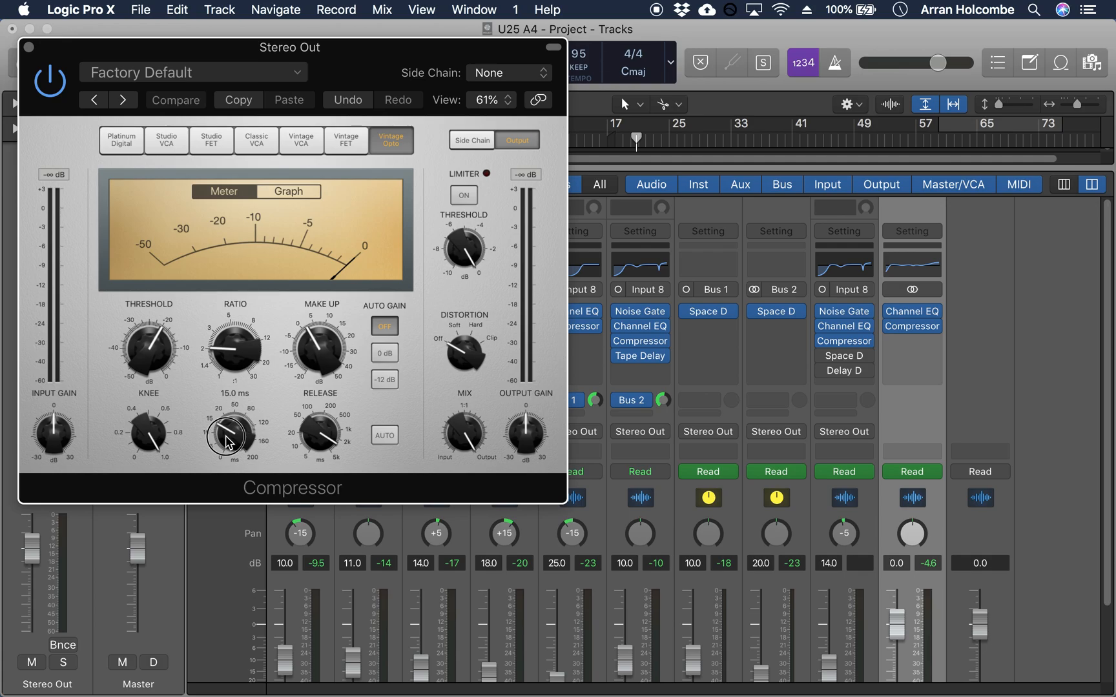
pyautogui.click(316, 441)
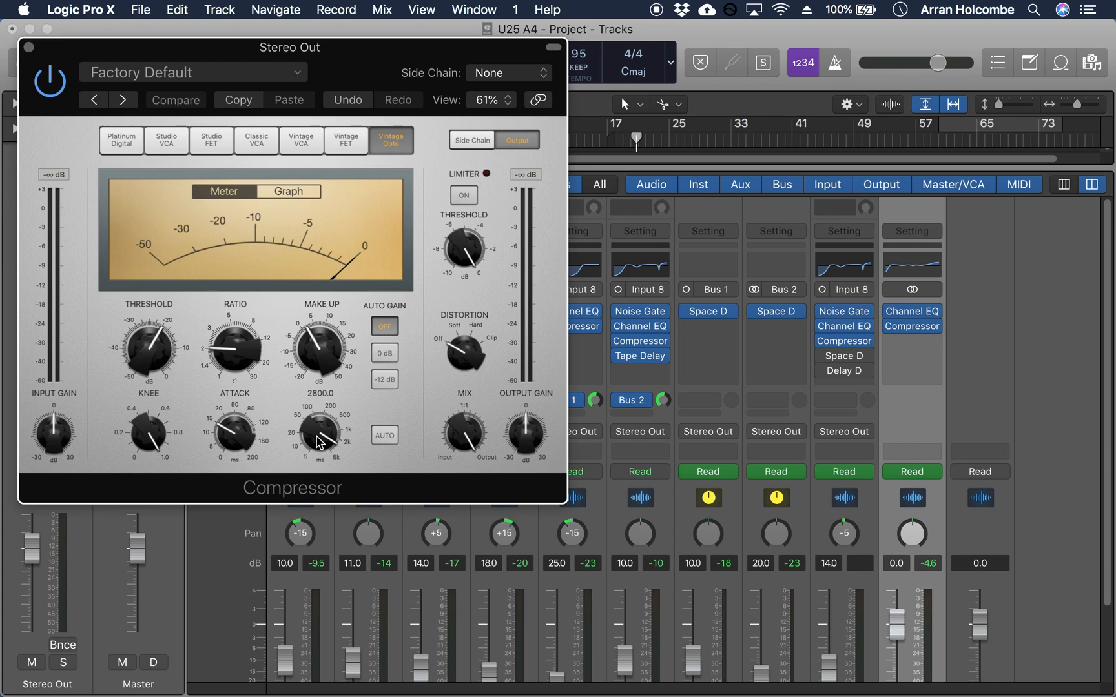
pyautogui.moveTo(147, 433)
pyautogui.mouseDown()
pyautogui.moveTo(146, 476)
pyautogui.moveTo(136, 421)
pyautogui.mouseUp()
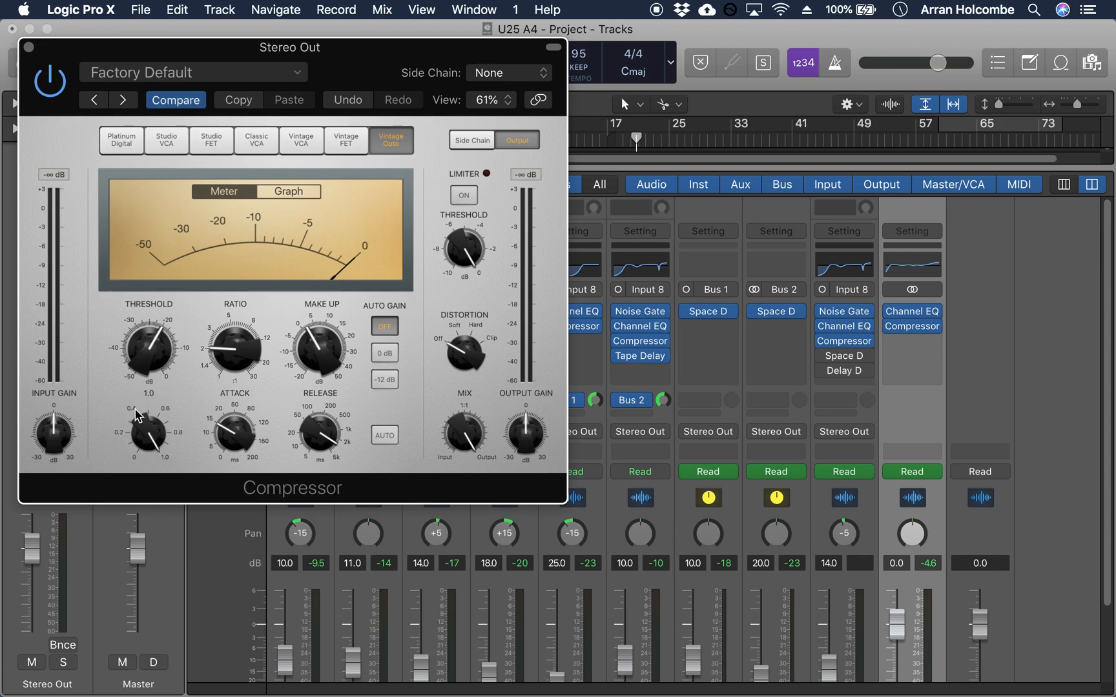
pyautogui.click(33, 52)
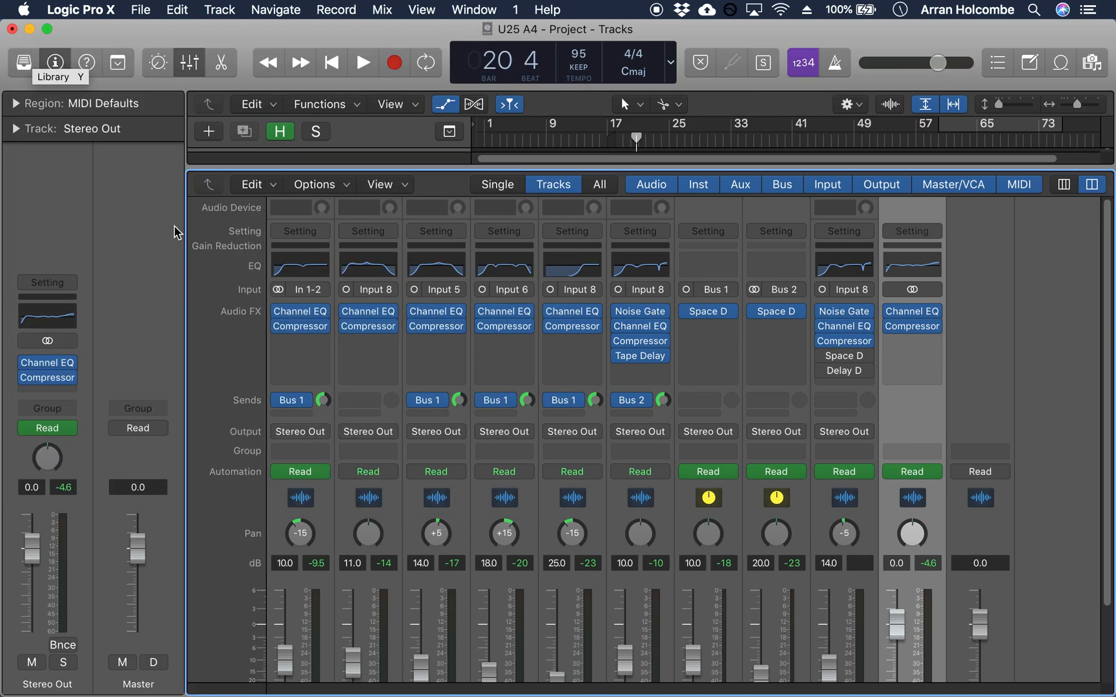
pyautogui.scroll(-3, 755, 478)
pyautogui.scroll(-2, 755, 478)
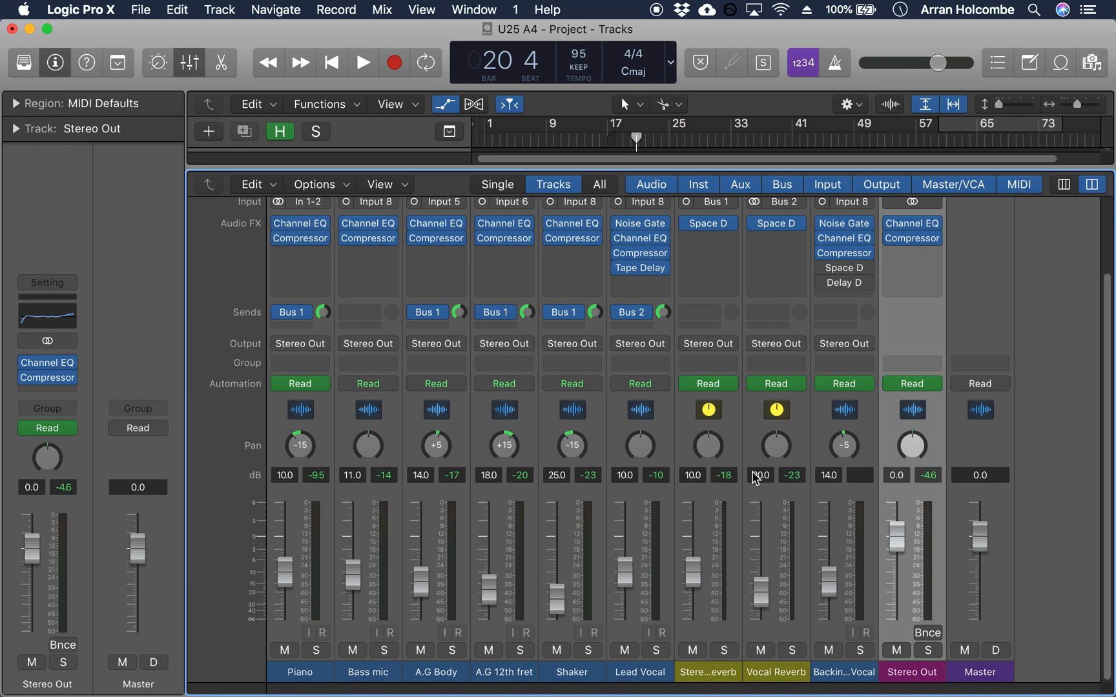